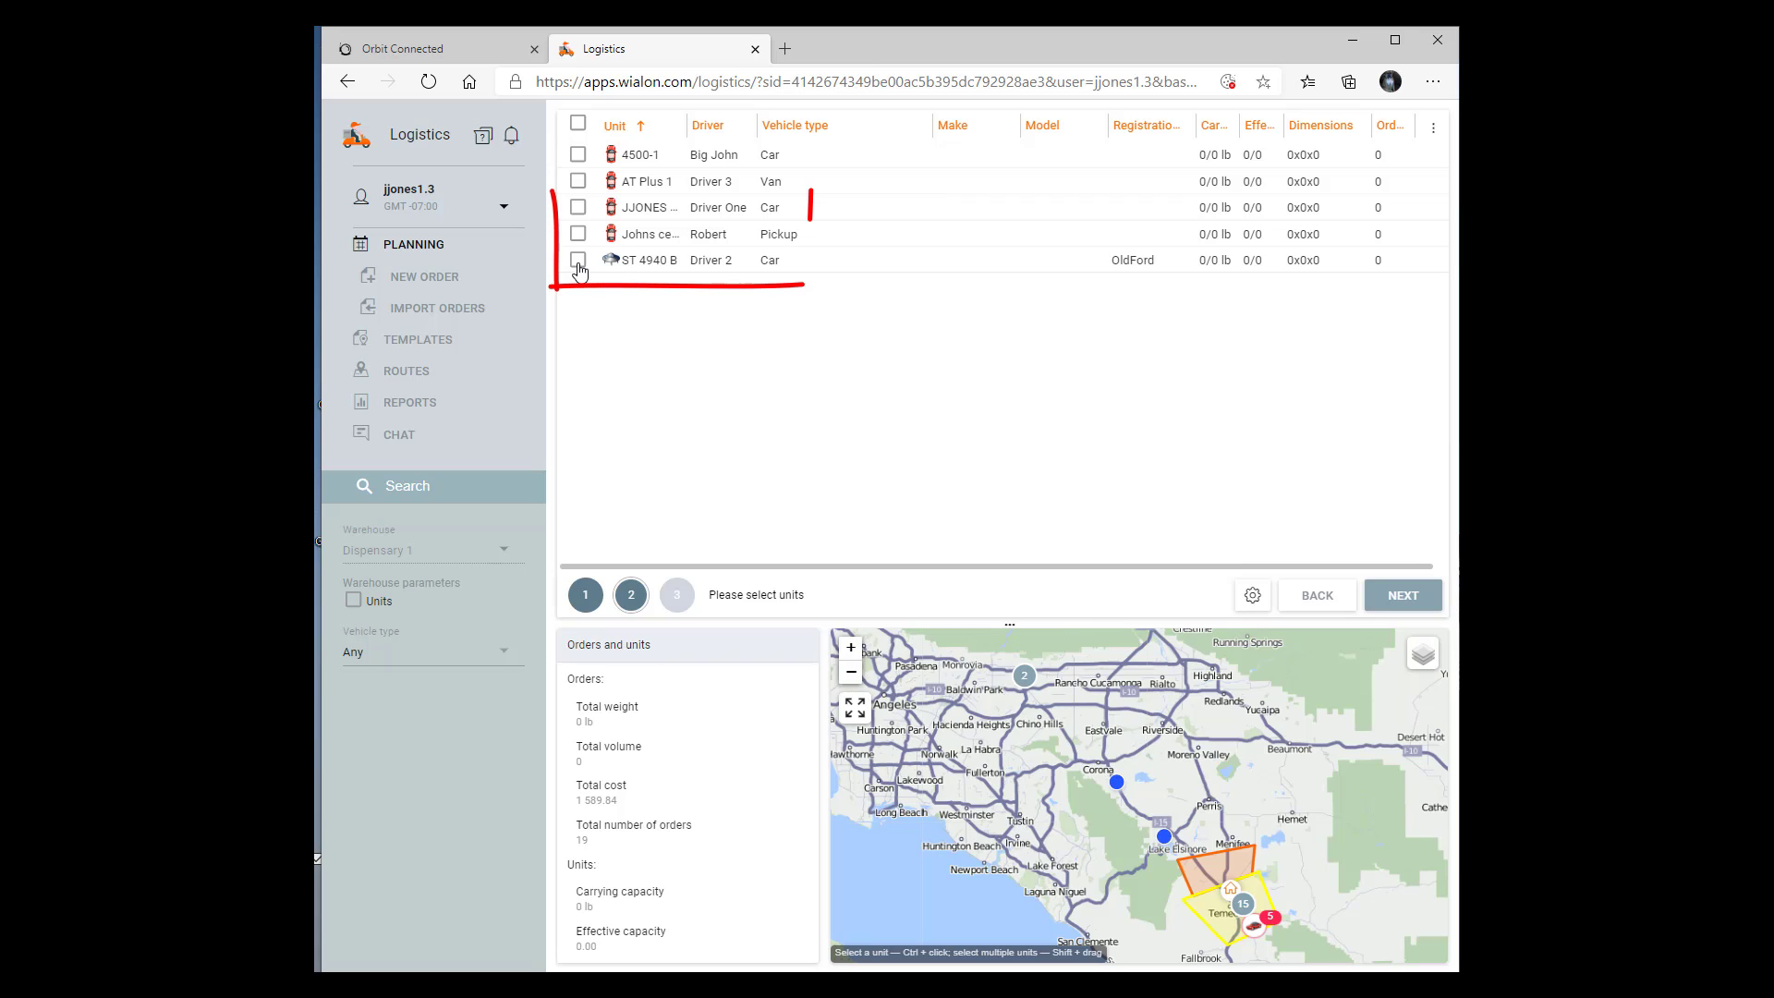
{"action": "left_click", "coordinate": [577, 260]}
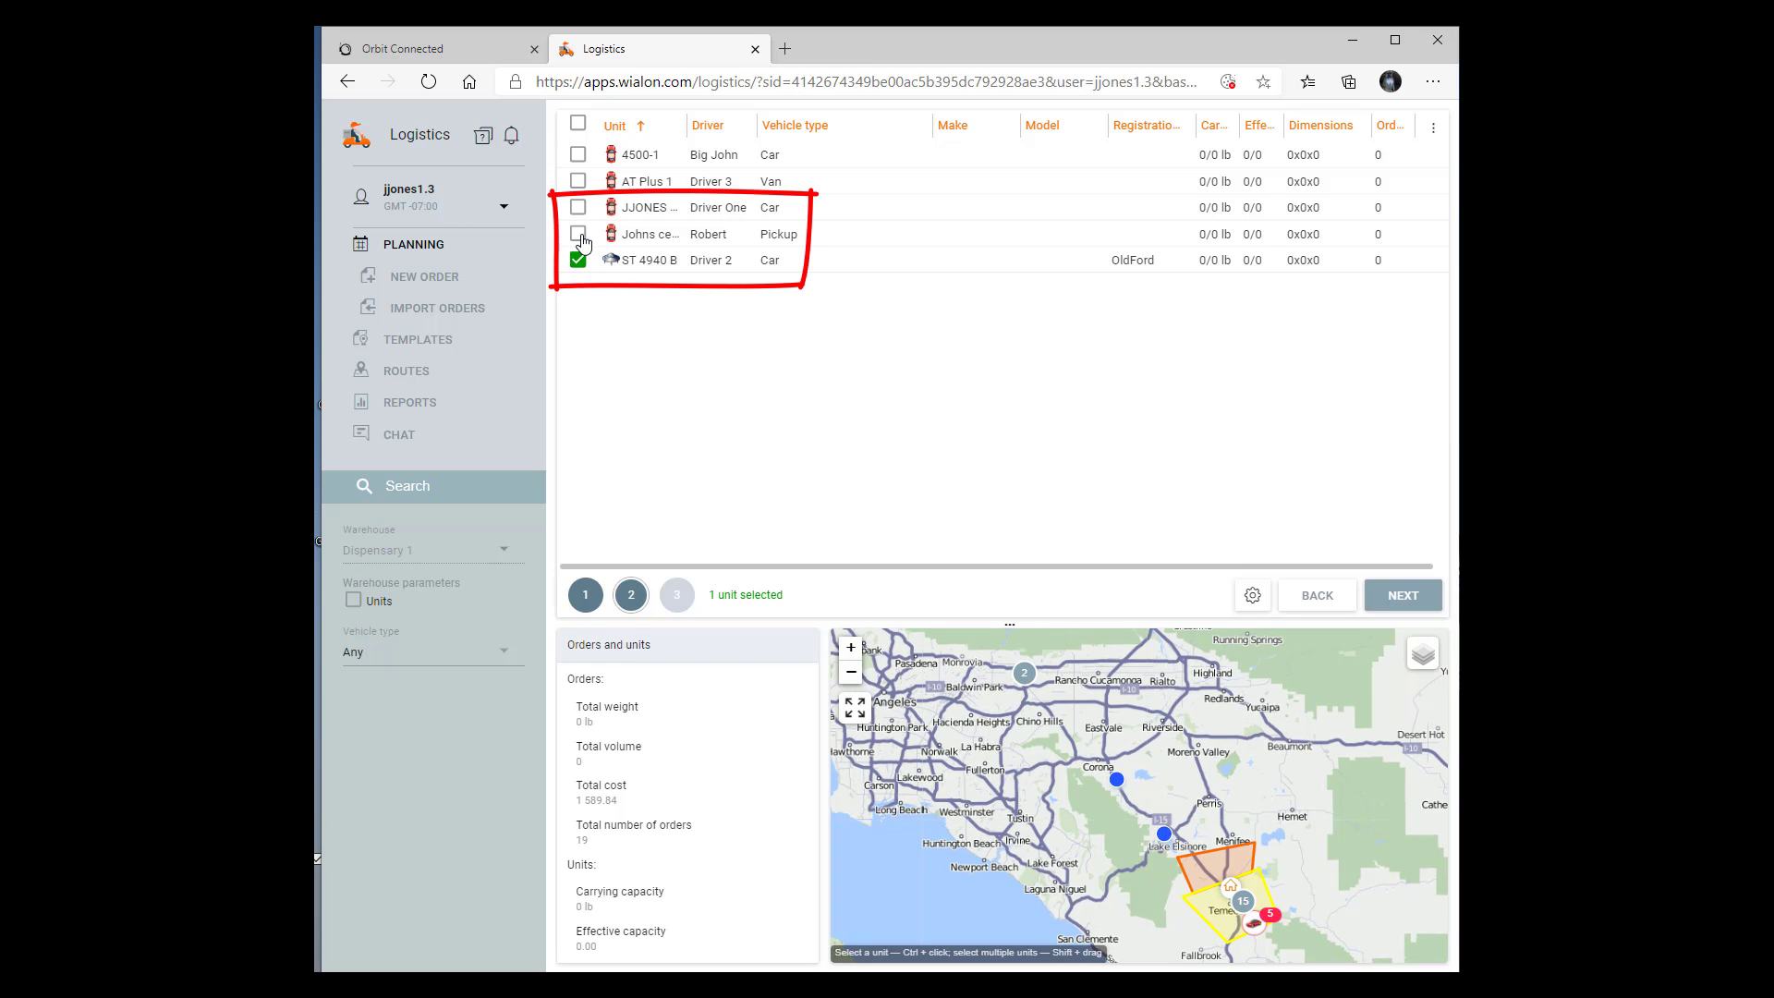
{"action": "left_click", "coordinate": [578, 235]}
{"action": "left_click", "coordinate": [578, 209]}
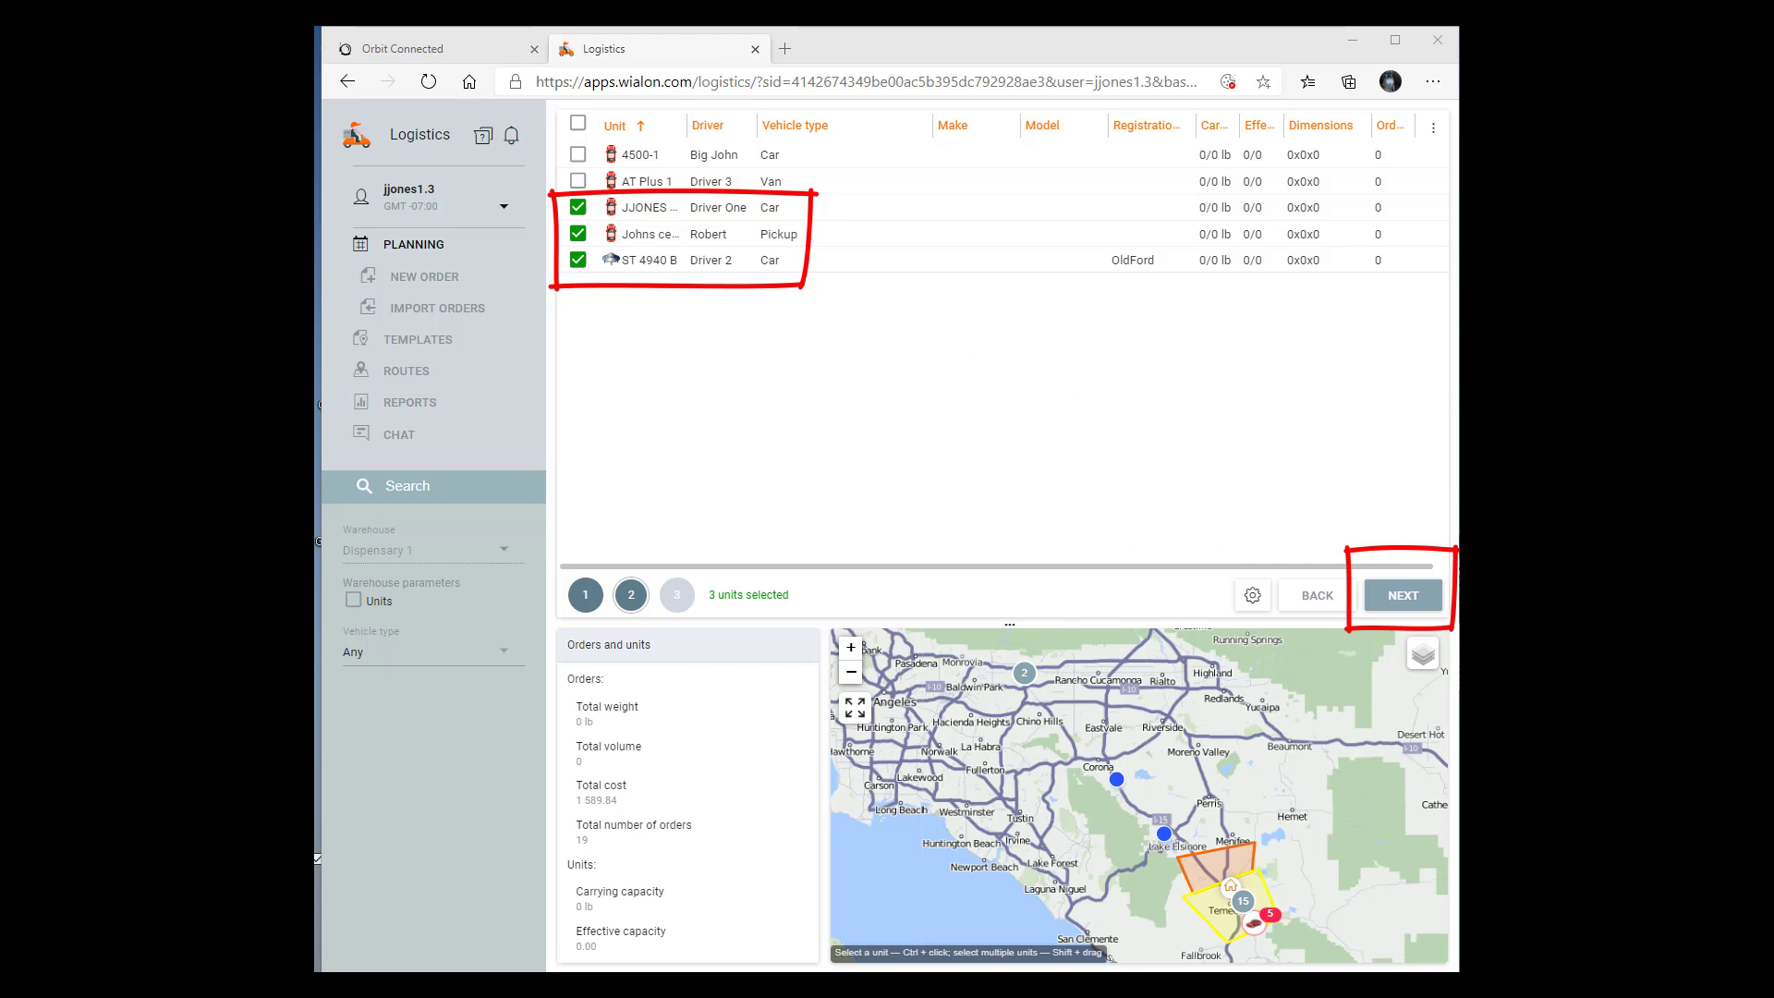
{"action": "left_click", "coordinate": [1404, 595]}
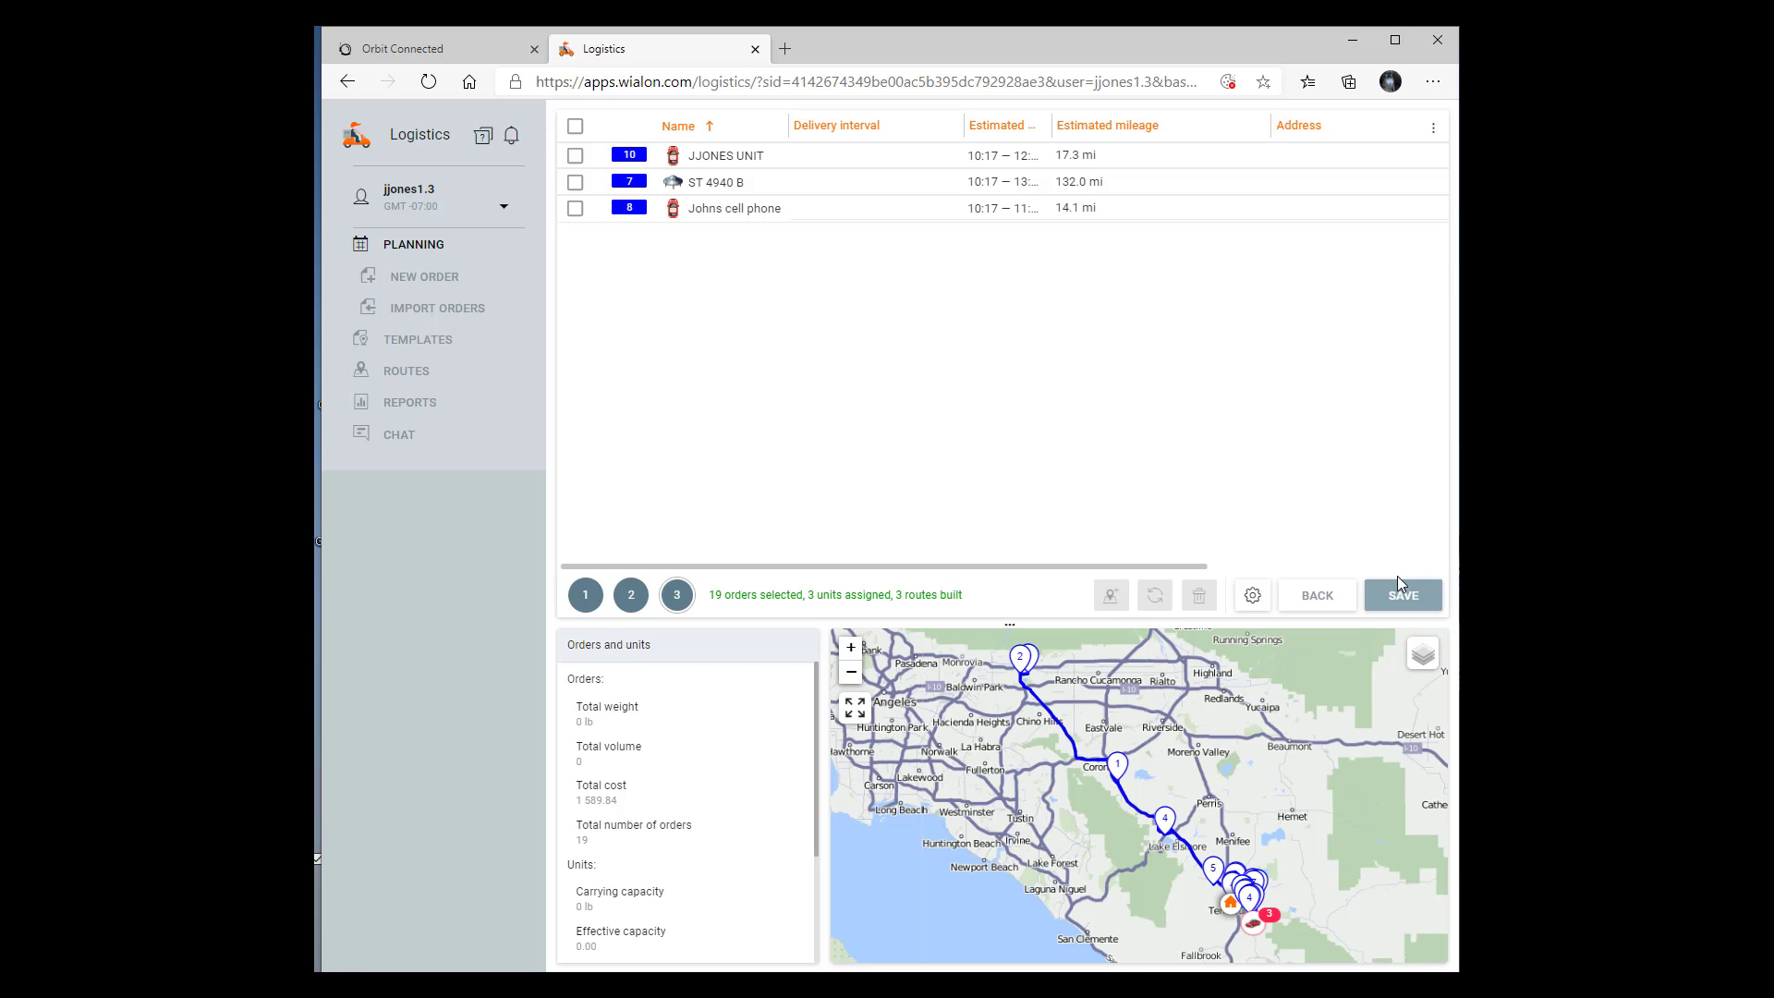
- Expand the stop lists of all three built routes
{"action": "mouse_move", "coordinate": [583, 212]}
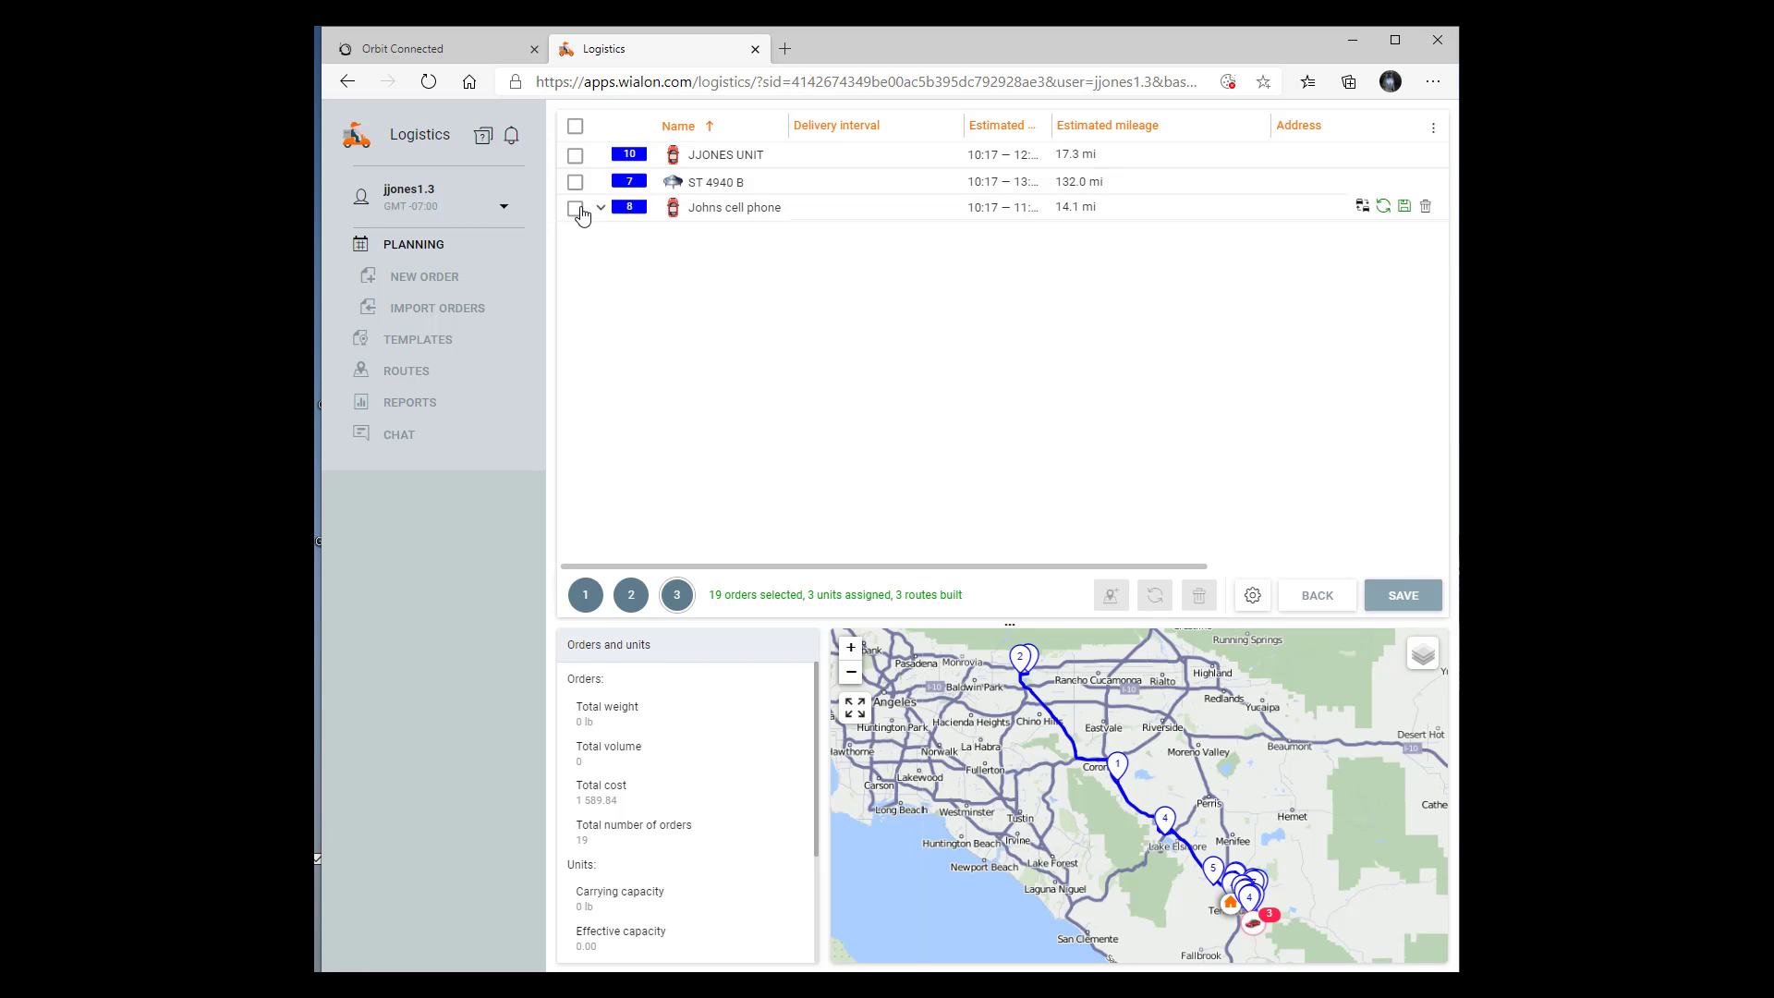
{"action": "left_click", "coordinate": [600, 209]}
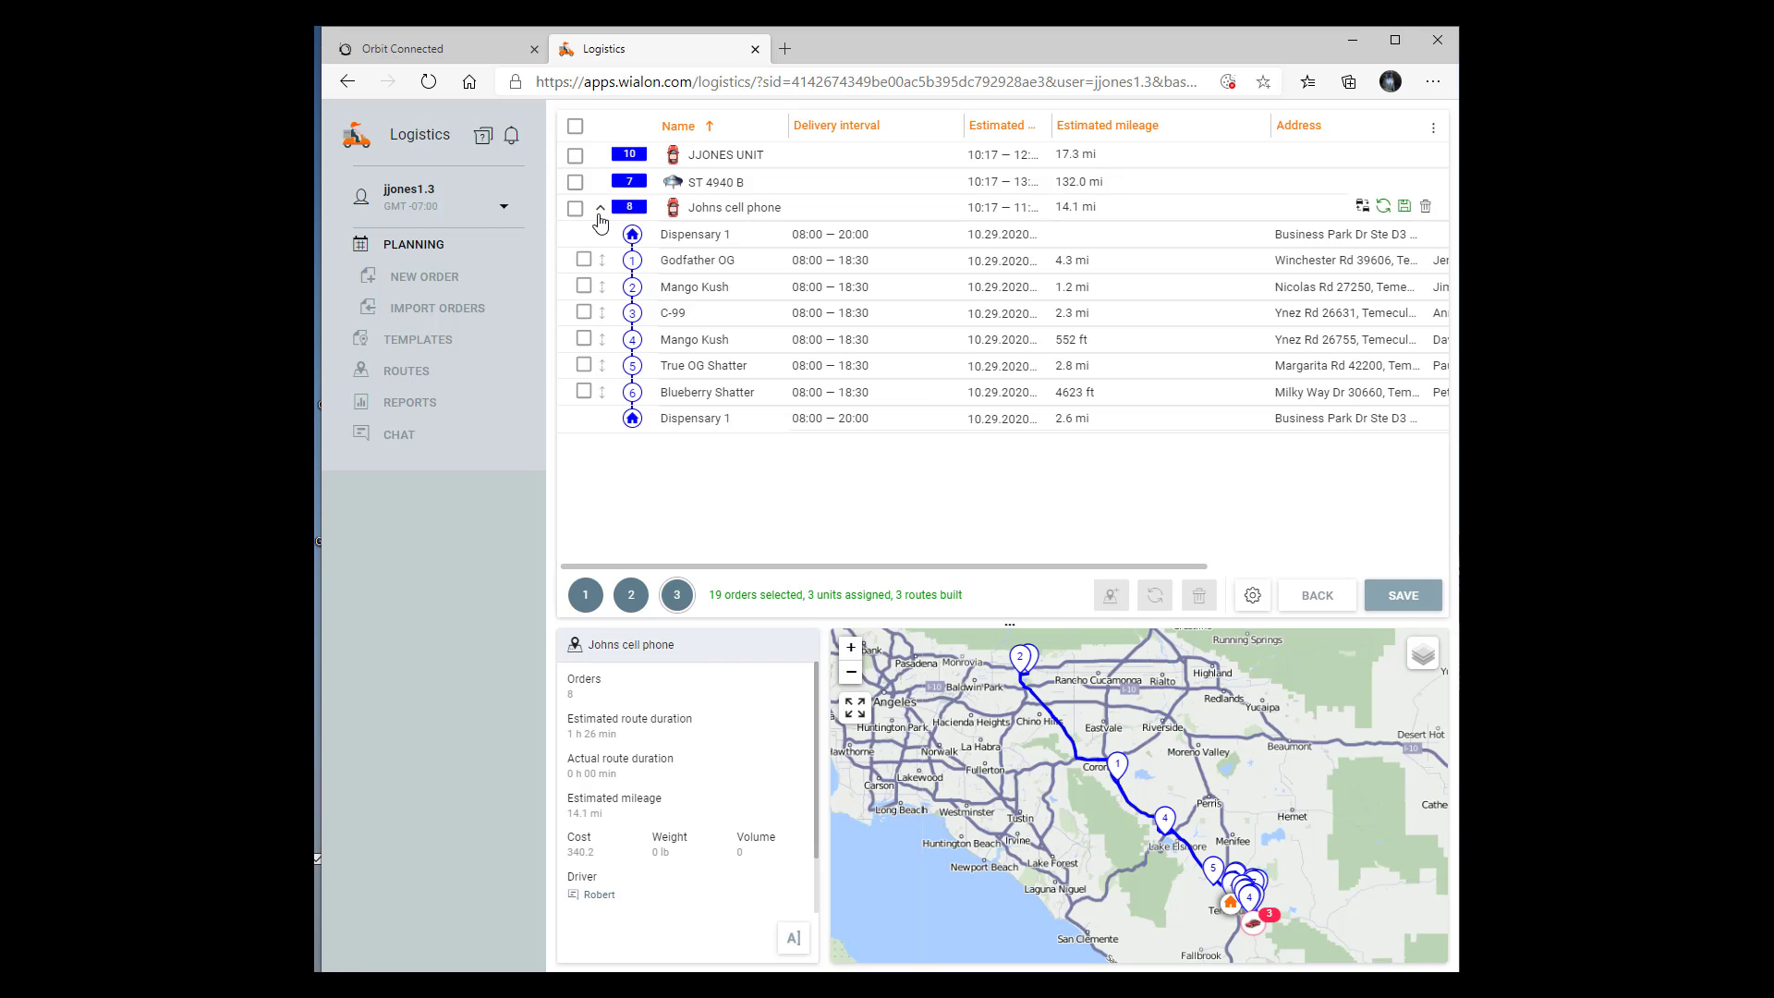
{"action": "left_click", "coordinate": [600, 182]}
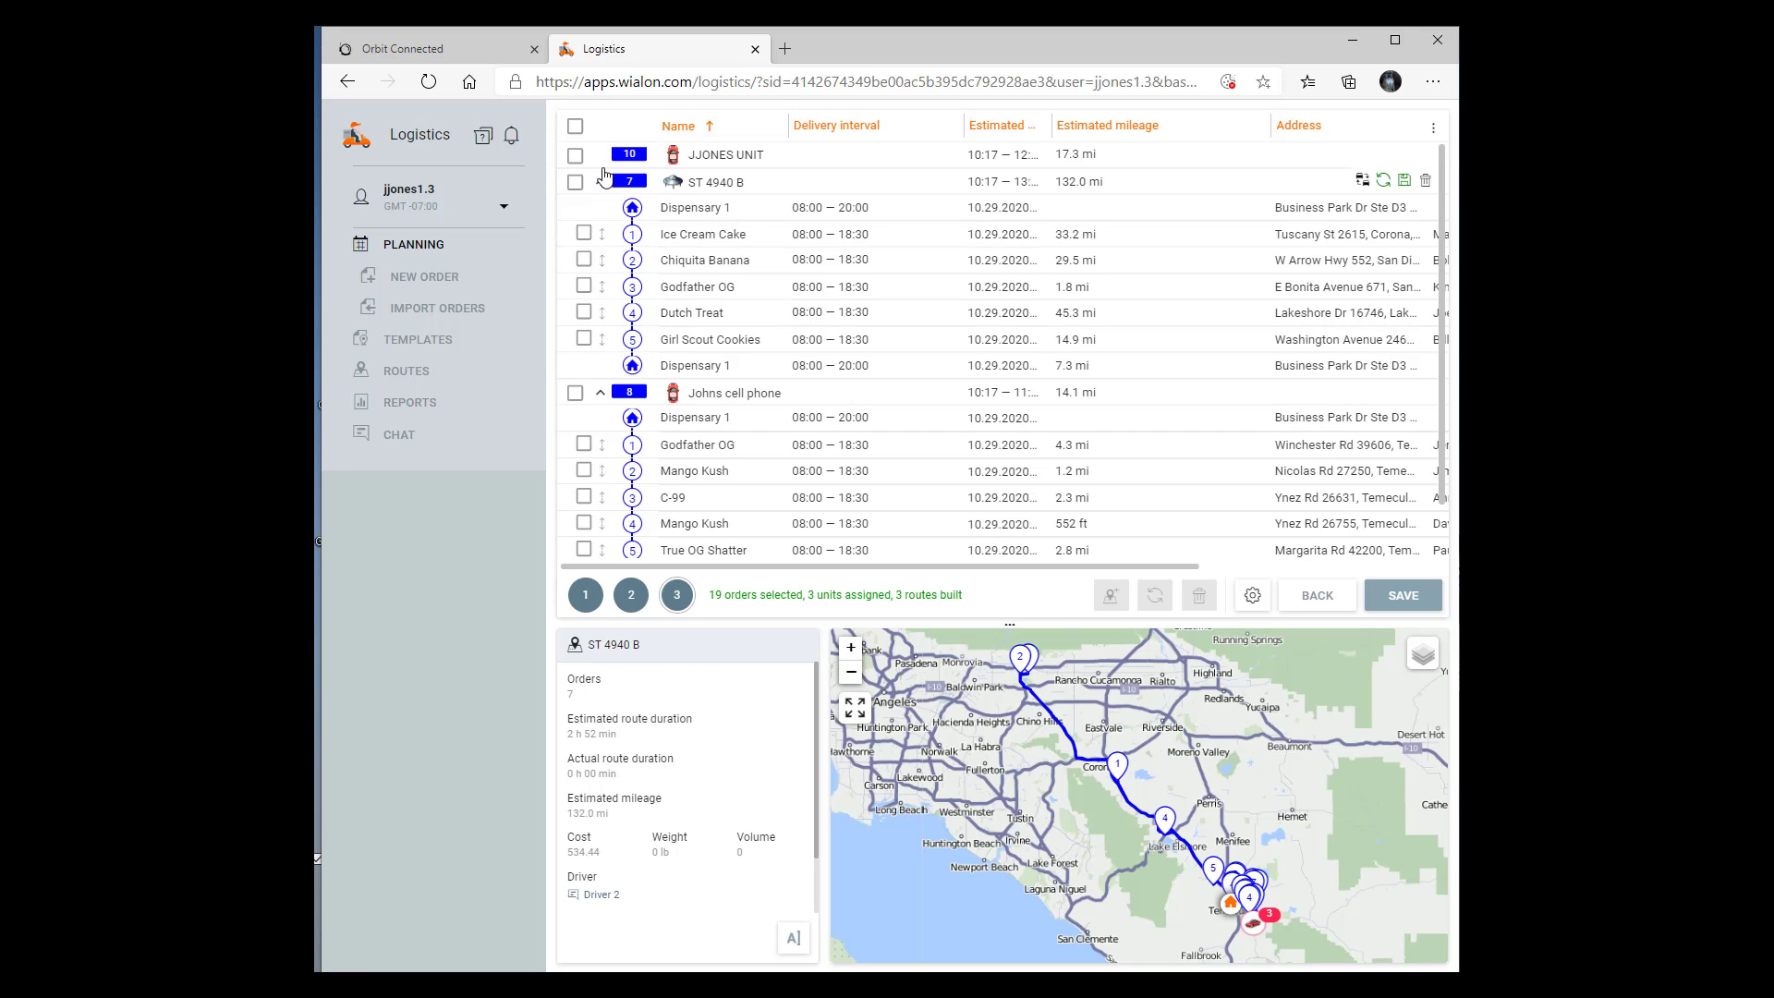
{"action": "left_click", "coordinate": [601, 155]}
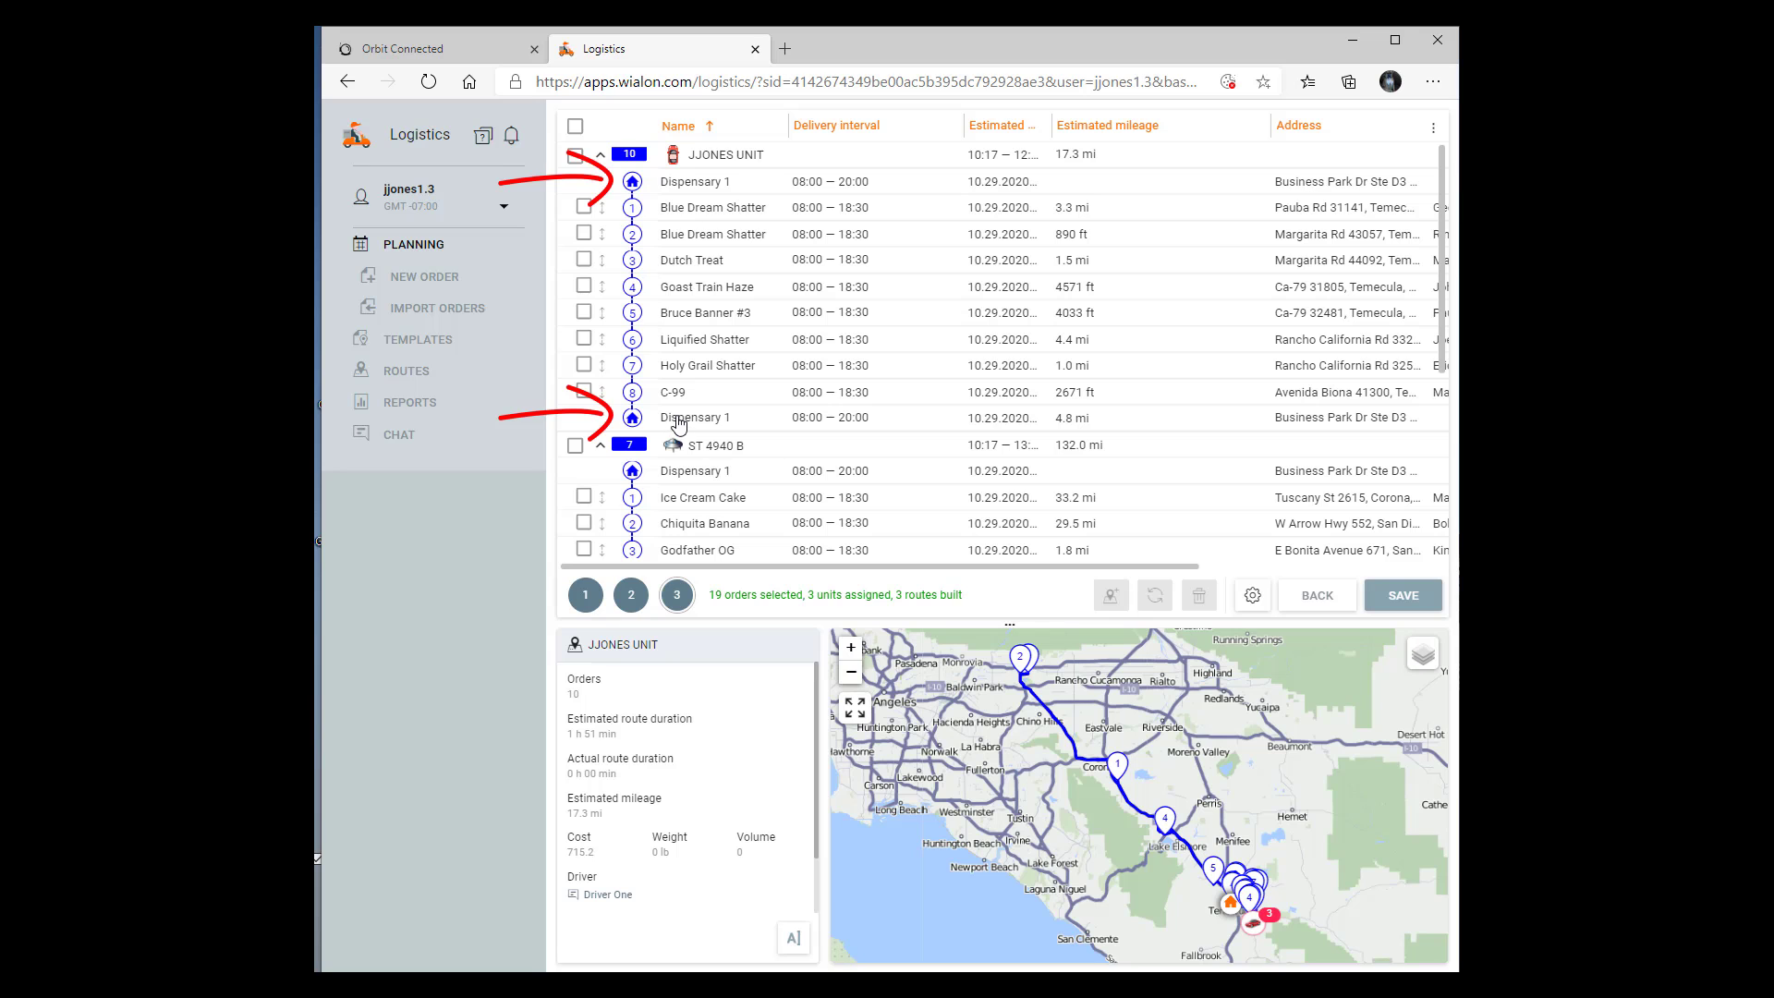
- Examine the stops, warehouse start and end points, map display and estimated mileage of the three routes
{"action": "scroll", "coordinate": [855, 386], "scroll_direction": "down", "scroll_amount": 4}
{"action": "scroll", "coordinate": [856, 393], "scroll_direction": "up", "scroll_amount": 4}
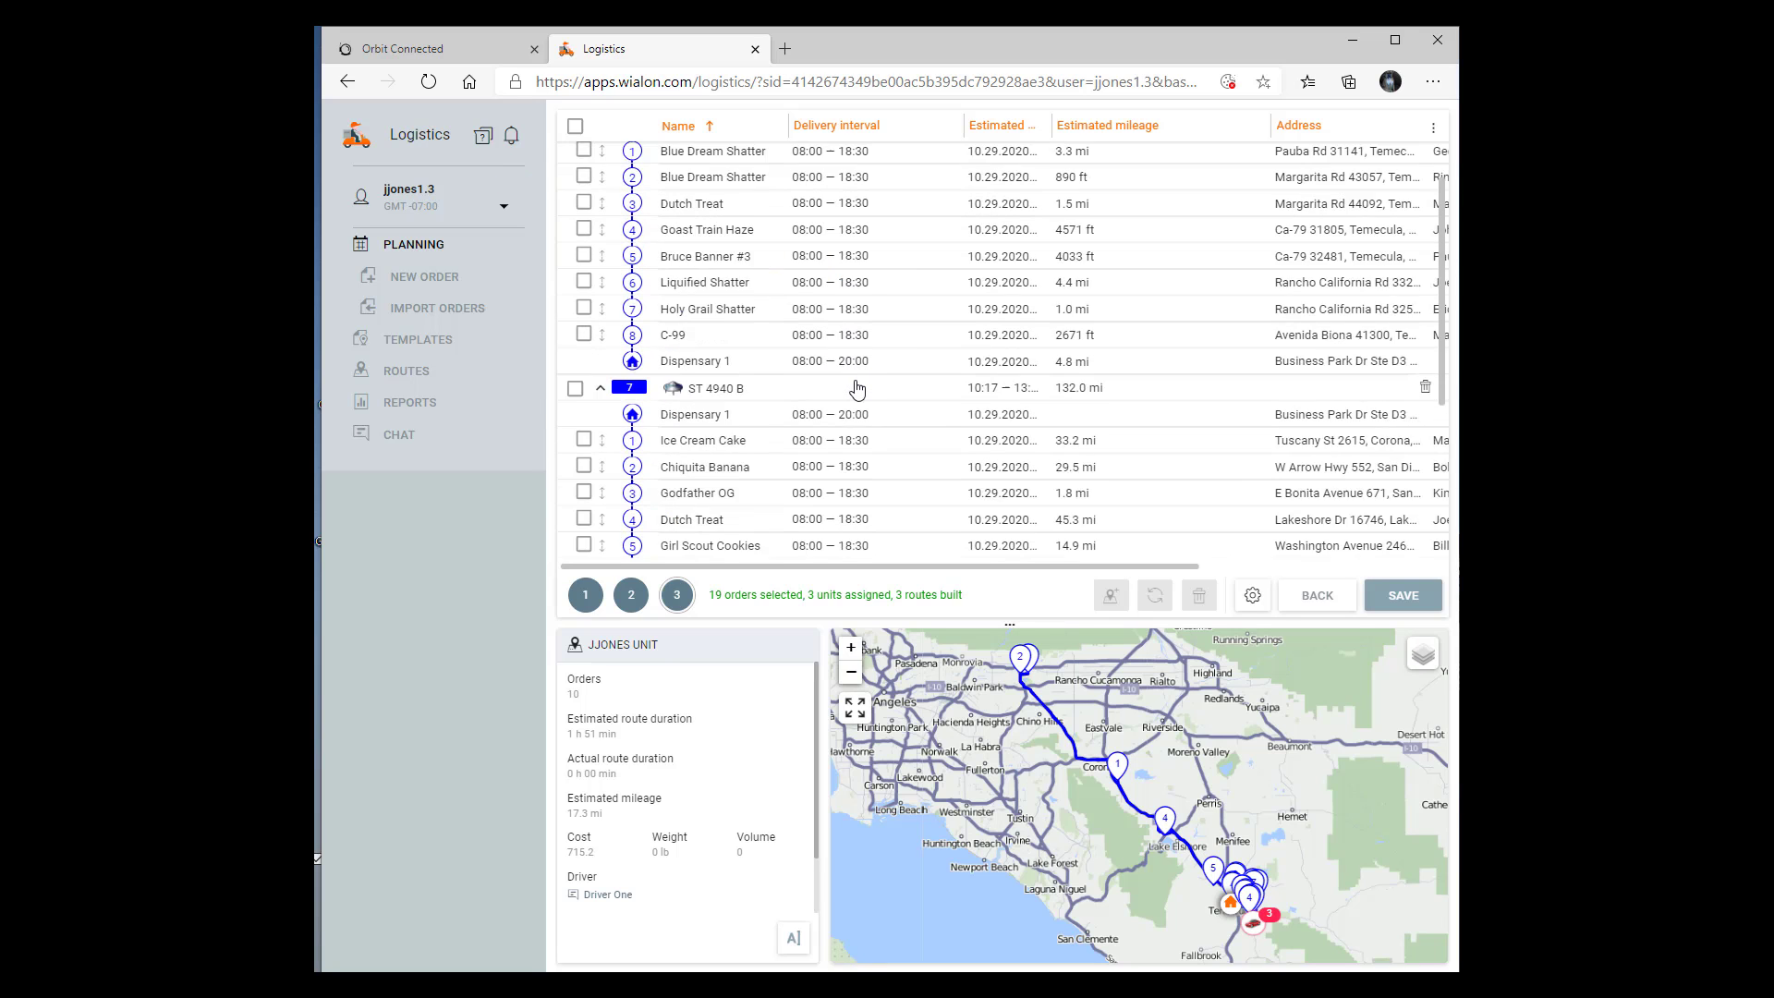
{"action": "scroll", "coordinate": [852, 402], "scroll_direction": "down", "scroll_amount": 4}
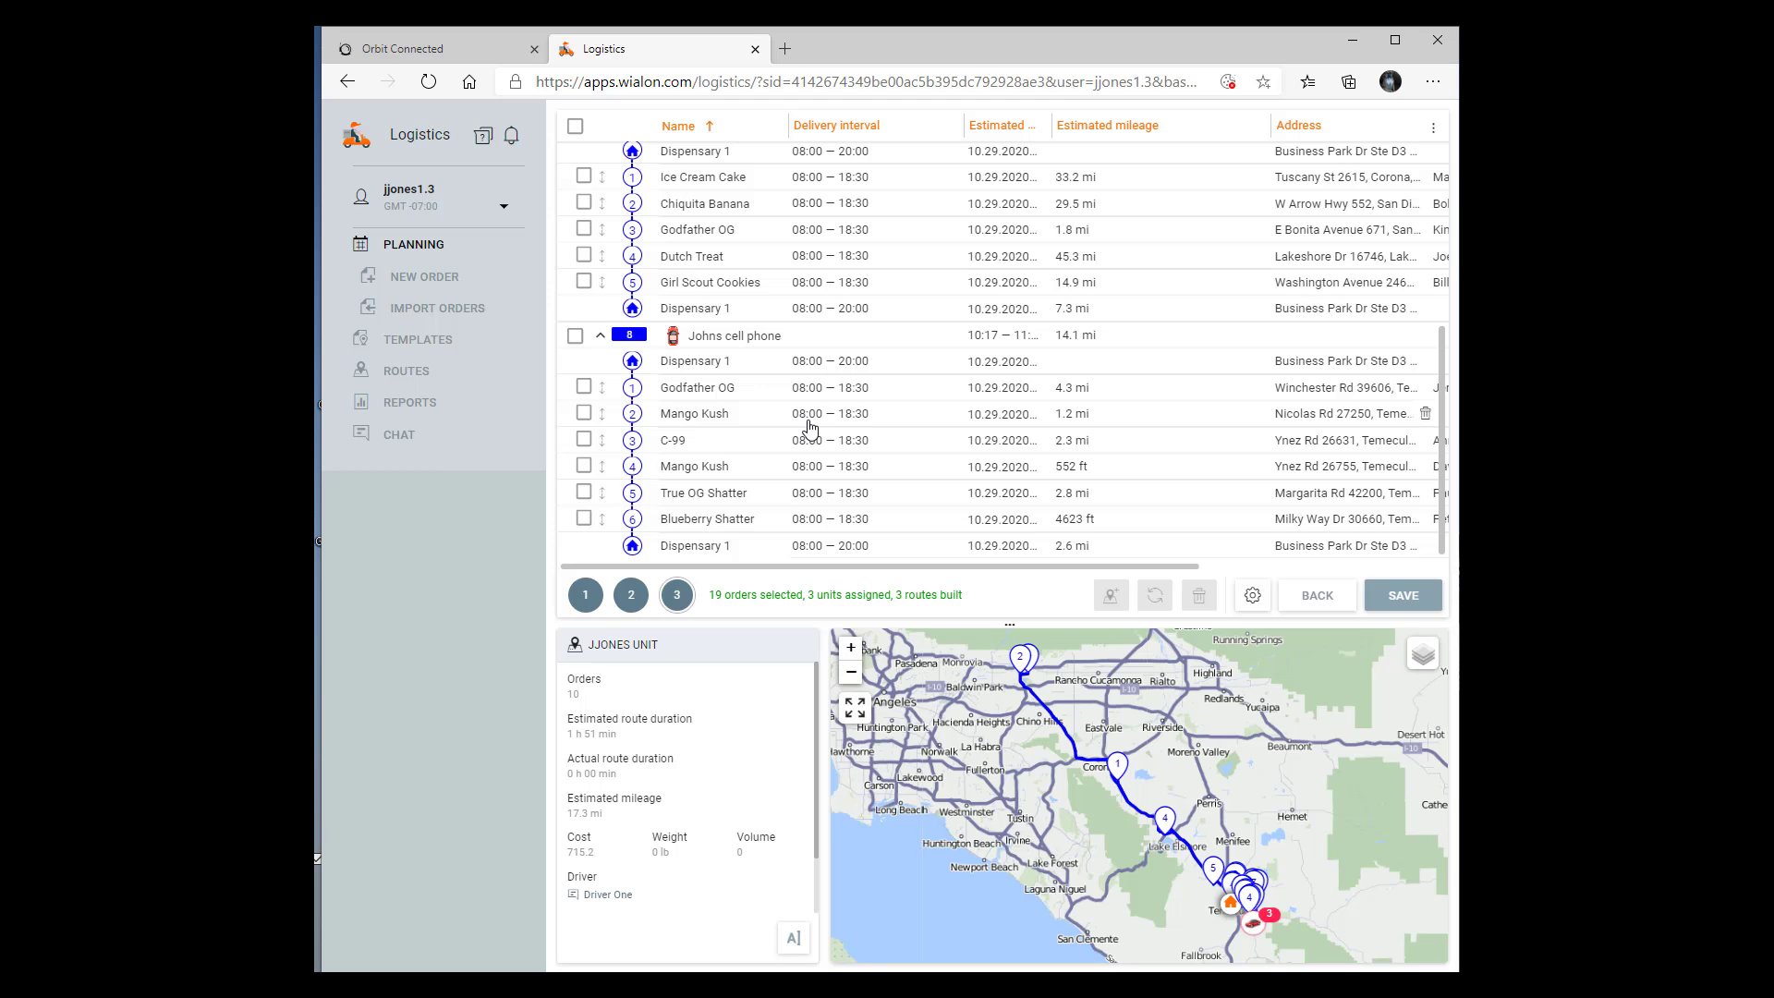
{"action": "scroll", "coordinate": [809, 427], "scroll_direction": "up", "scroll_amount": 1}
{"action": "scroll", "coordinate": [809, 427], "scroll_direction": "up", "scroll_amount": 3}
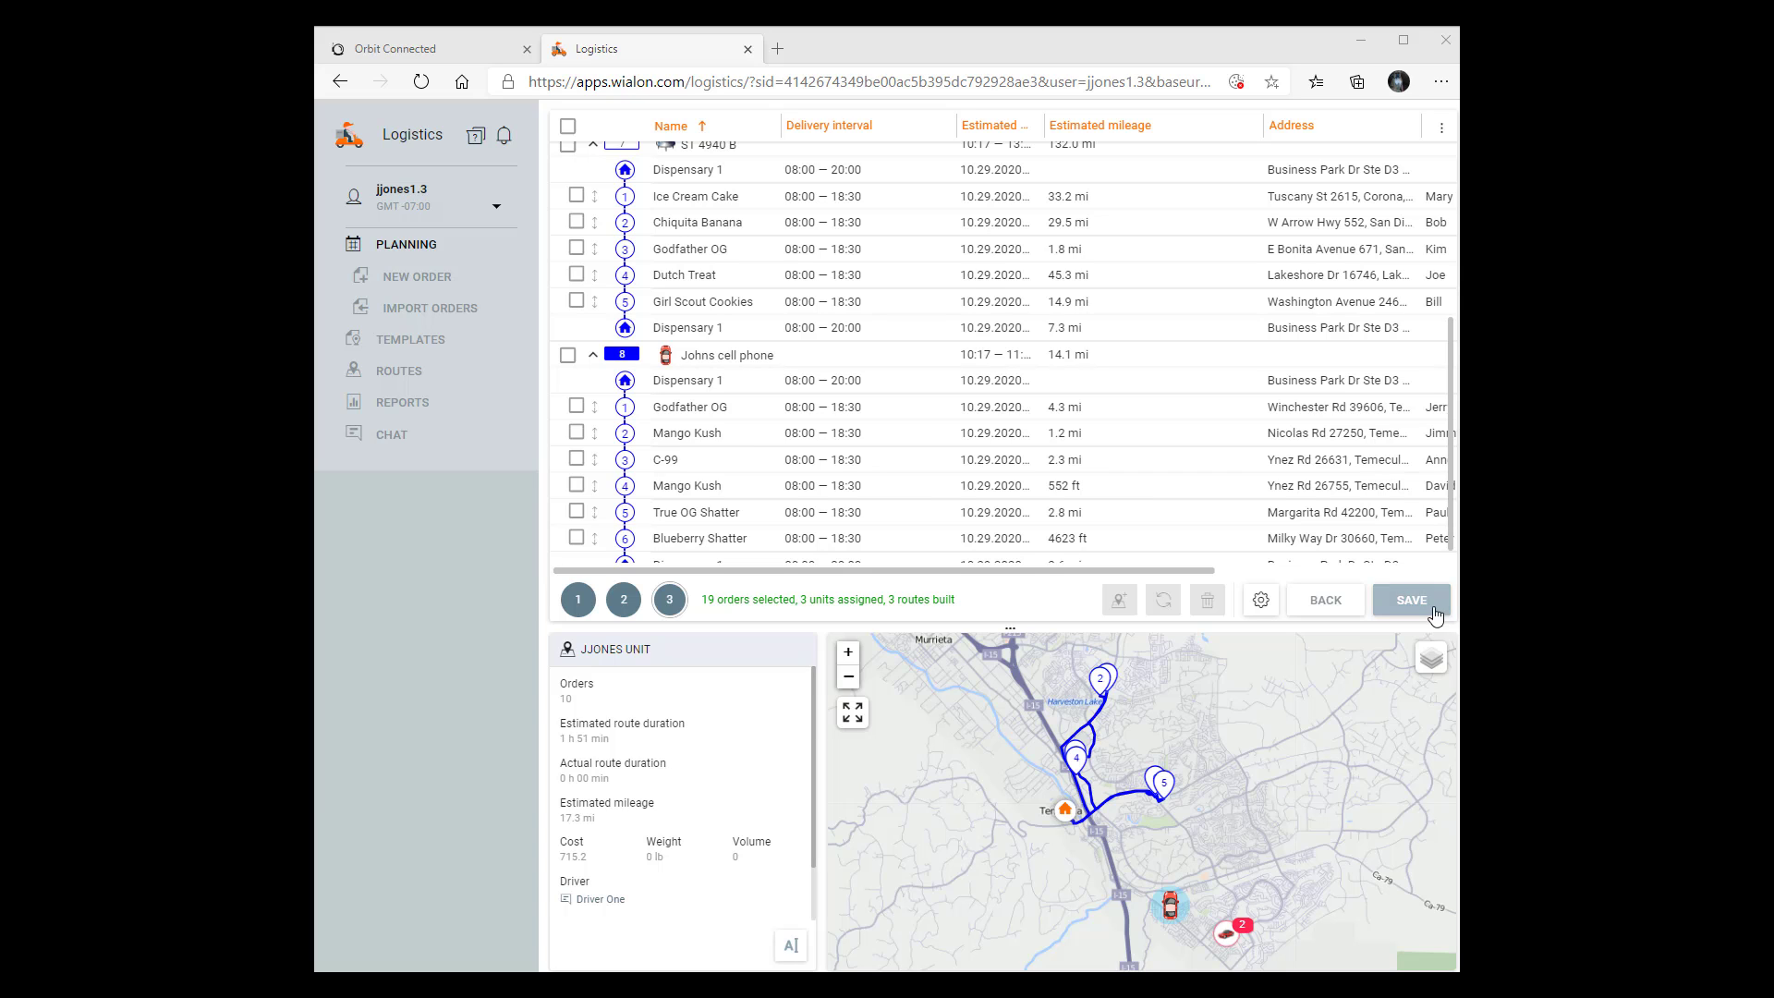
{"action": "scroll", "coordinate": [1016, 407], "scroll_direction": "up", "scroll_amount": 4}
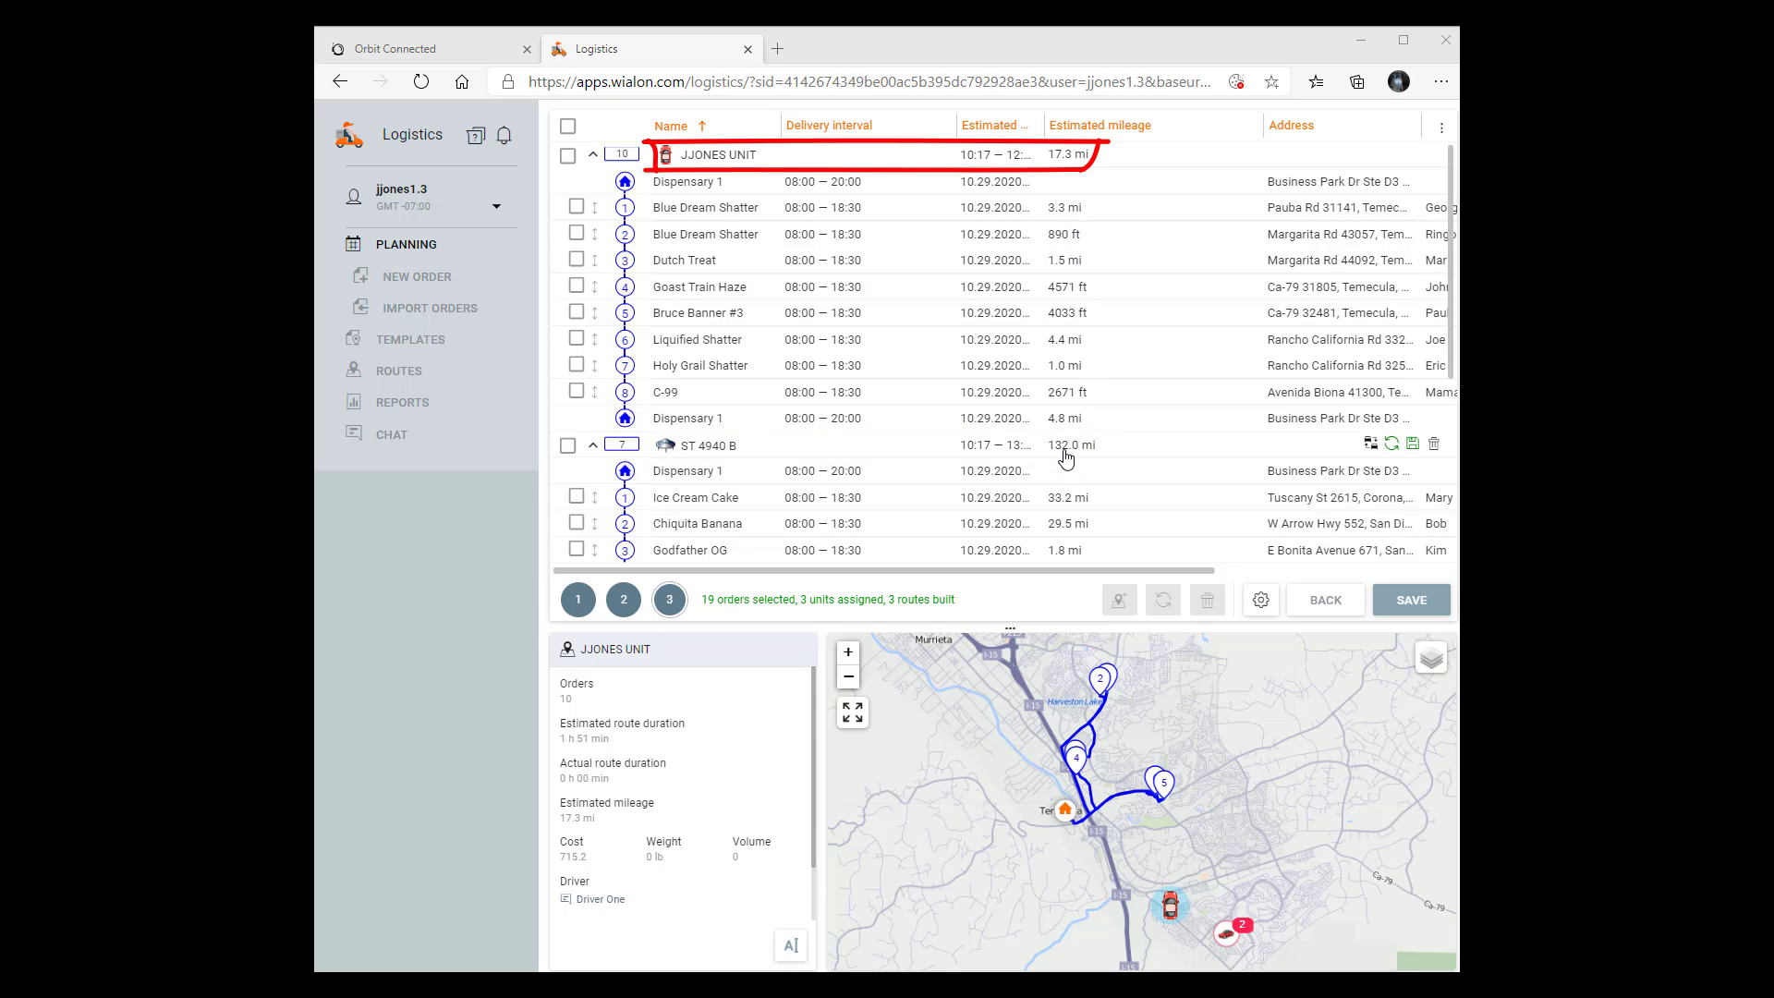
{"action": "scroll", "coordinate": [1067, 454], "scroll_direction": "down", "scroll_amount": 3}
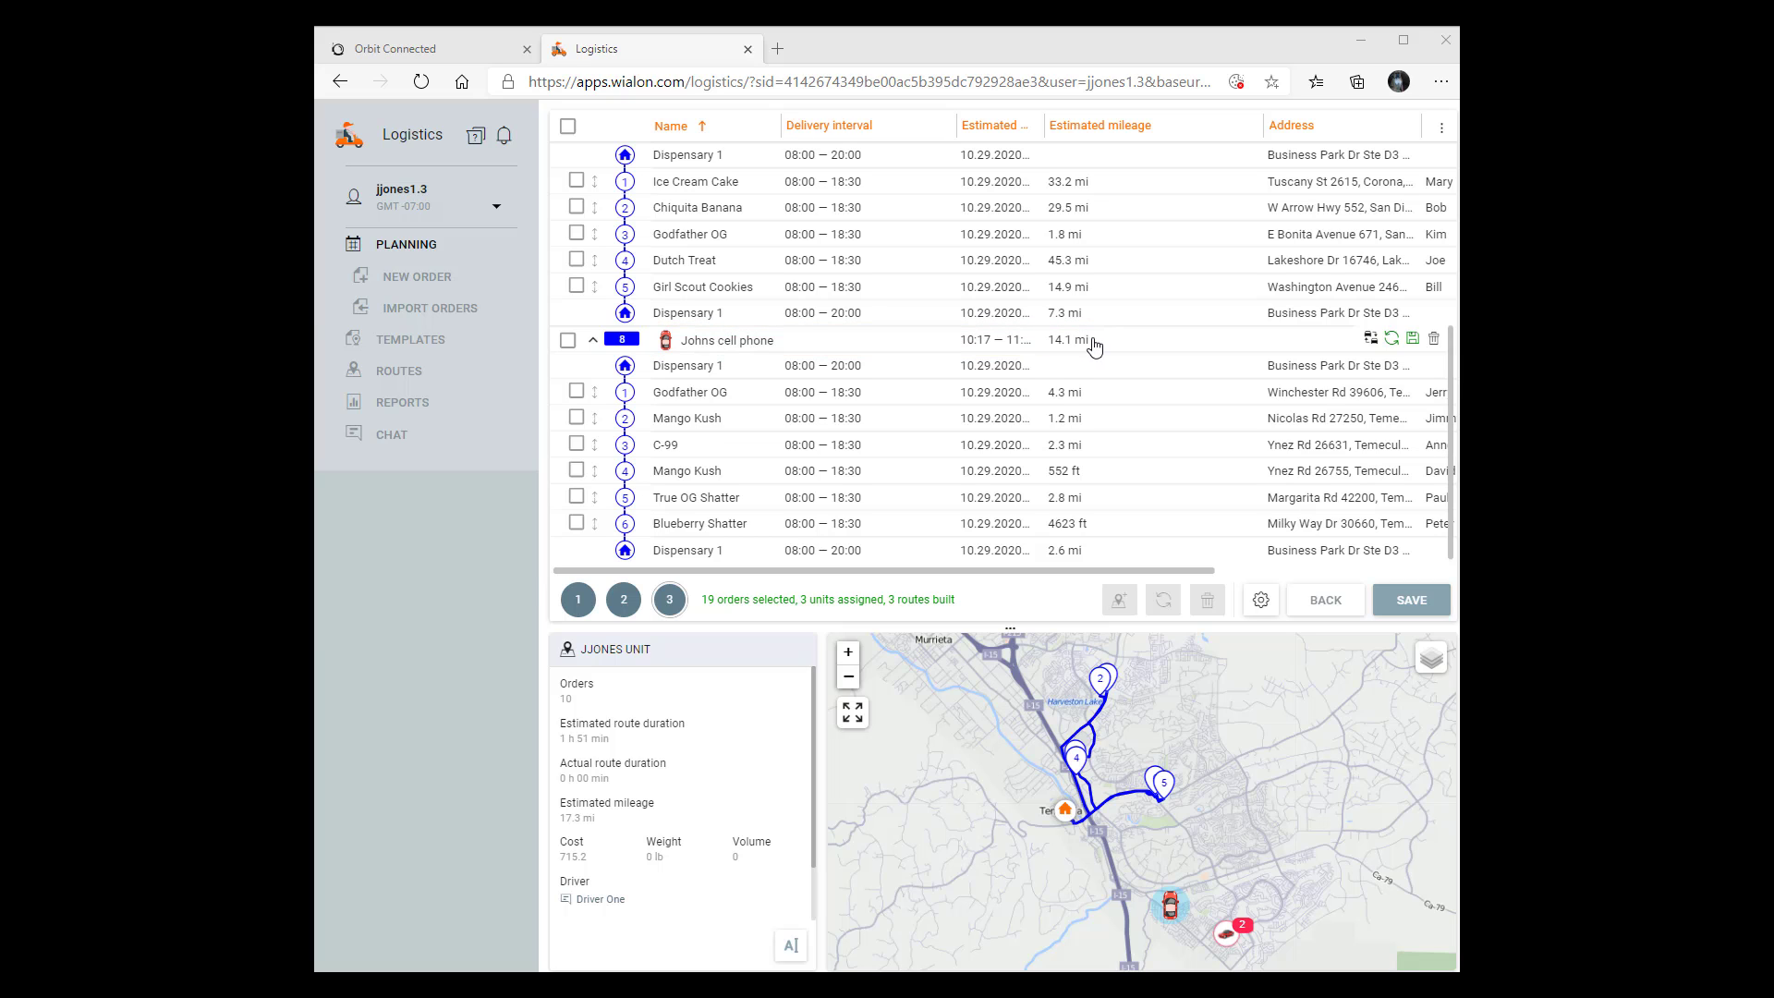
{"action": "scroll", "coordinate": [1090, 344], "scroll_direction": "up", "scroll_amount": 3}
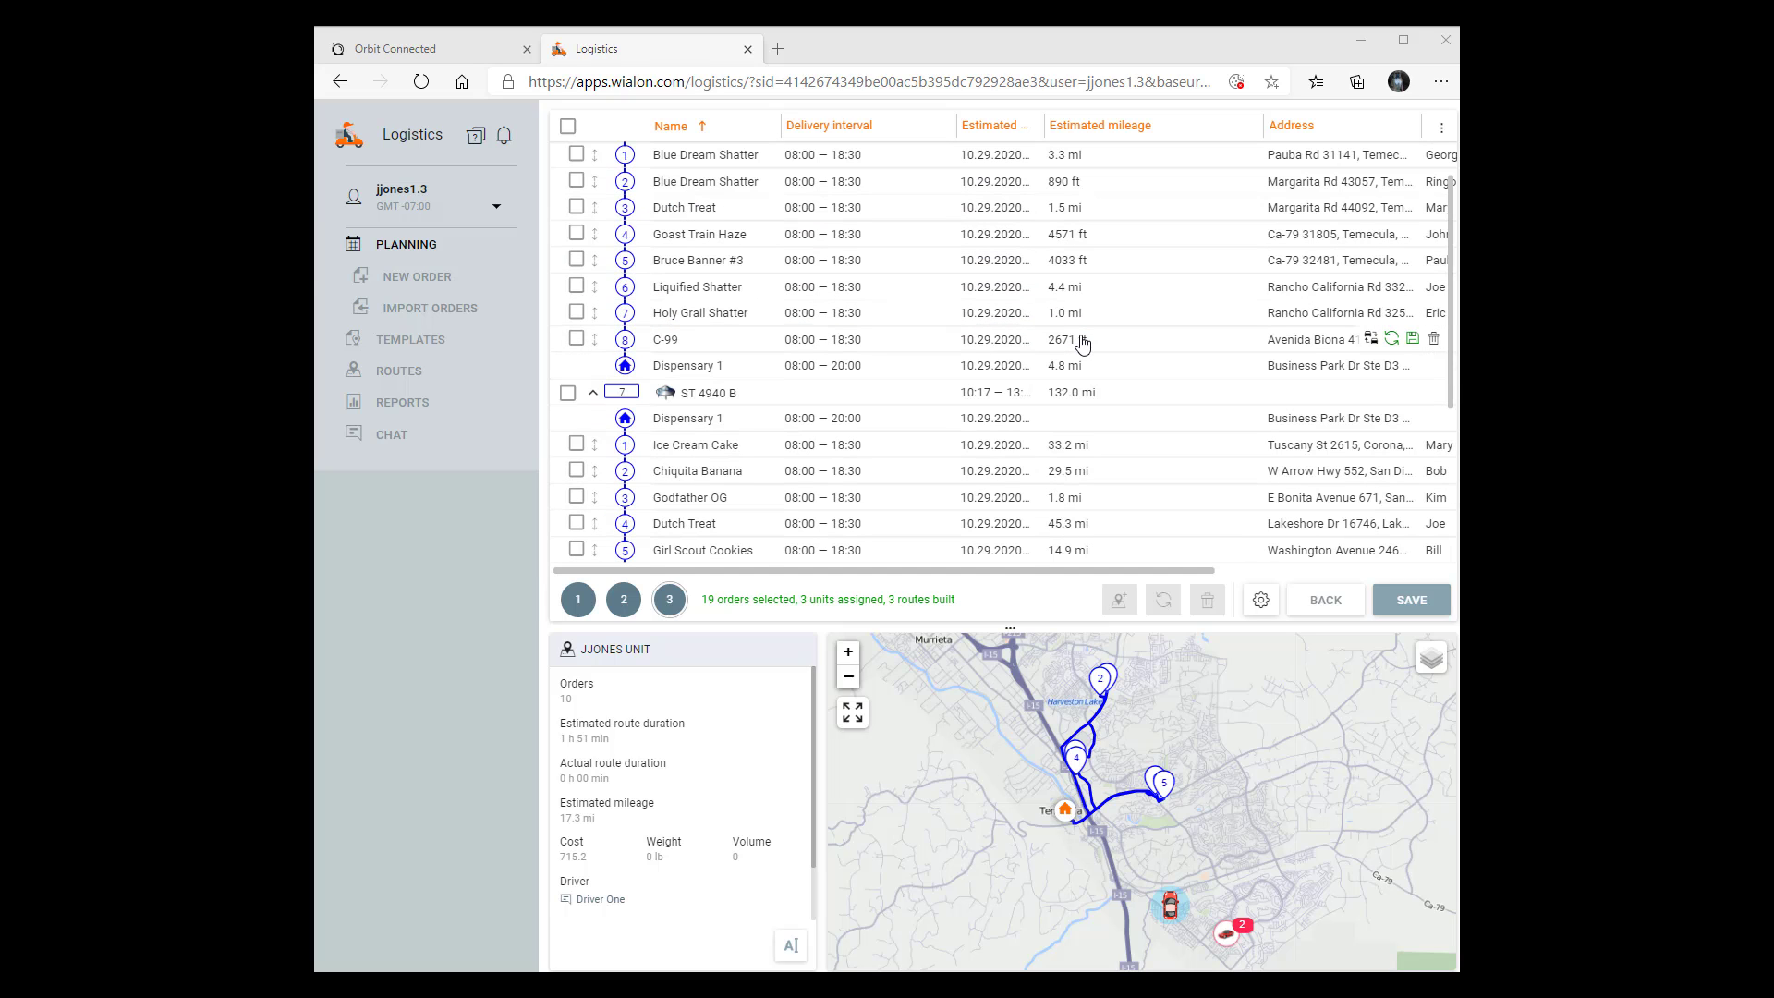
{"action": "left_click", "coordinate": [627, 397]}
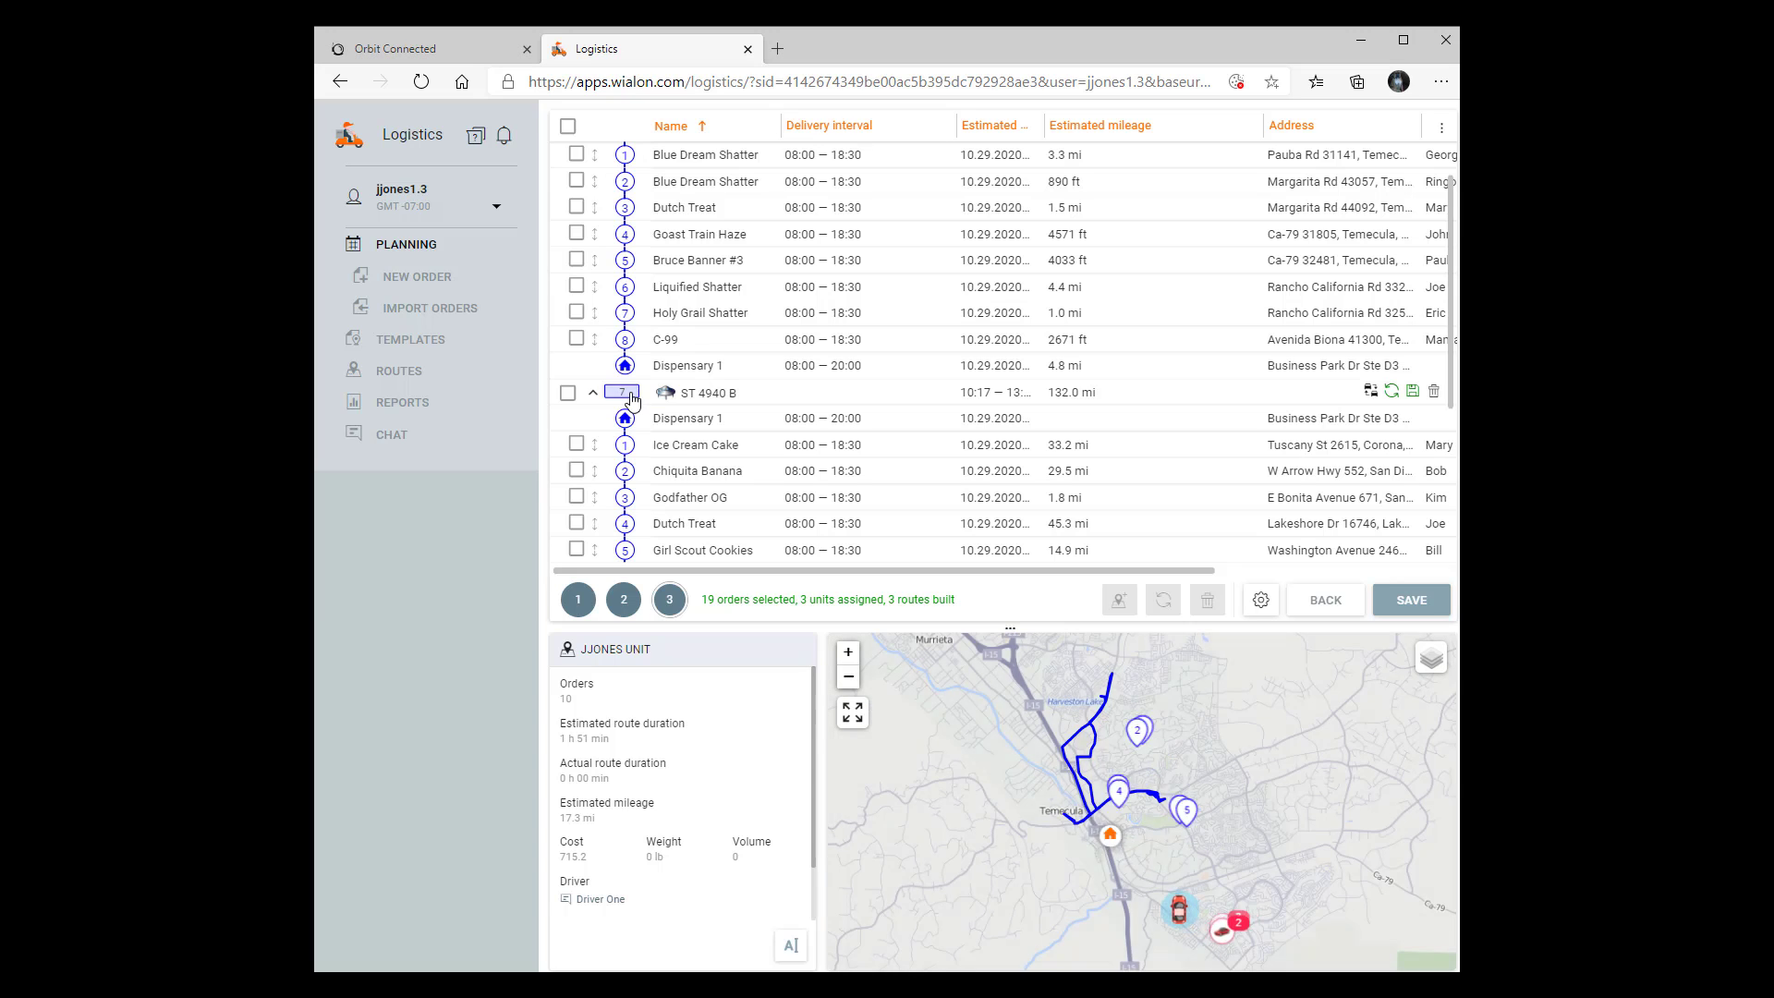
{"action": "scroll", "coordinate": [670, 220], "scroll_direction": "up", "scroll_amount": 1}
{"action": "scroll", "coordinate": [670, 224], "scroll_direction": "down", "scroll_amount": 2}
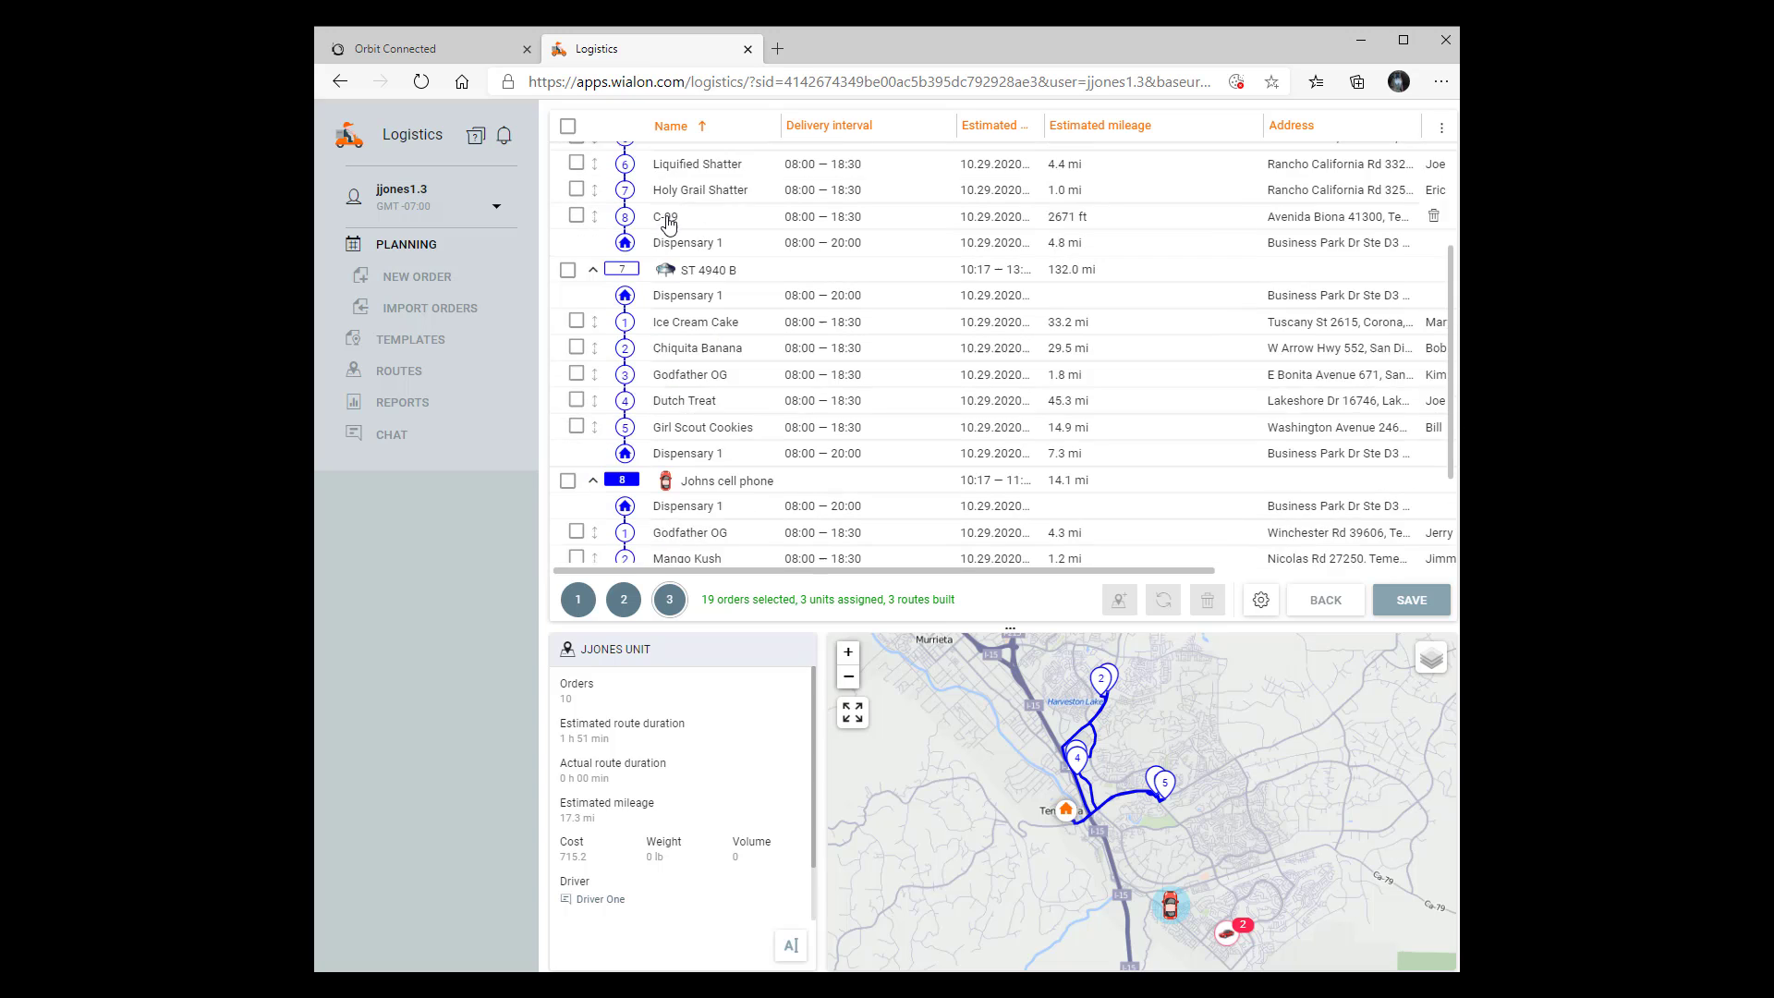
{"action": "scroll", "coordinate": [665, 231], "scroll_direction": "down", "scroll_amount": 3}
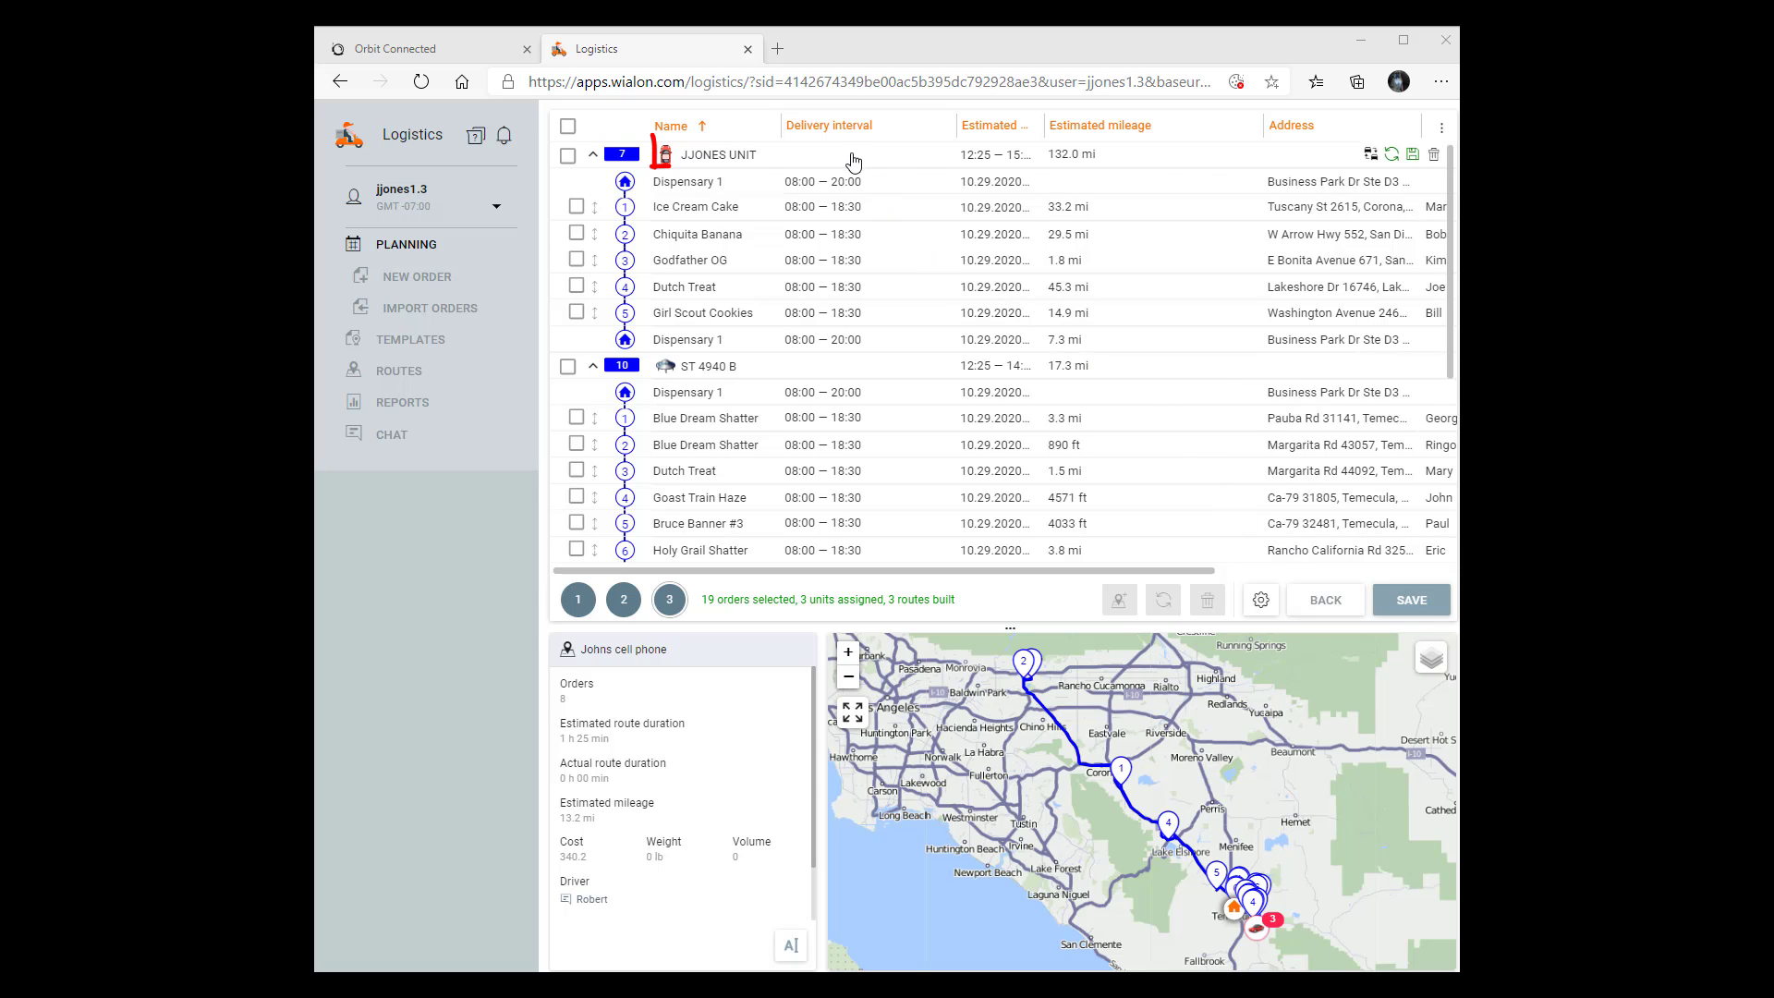
- View the replacement units offered for the first route and the ST 4940 B route without reassigning either
{"action": "left_click", "coordinate": [1373, 157]}
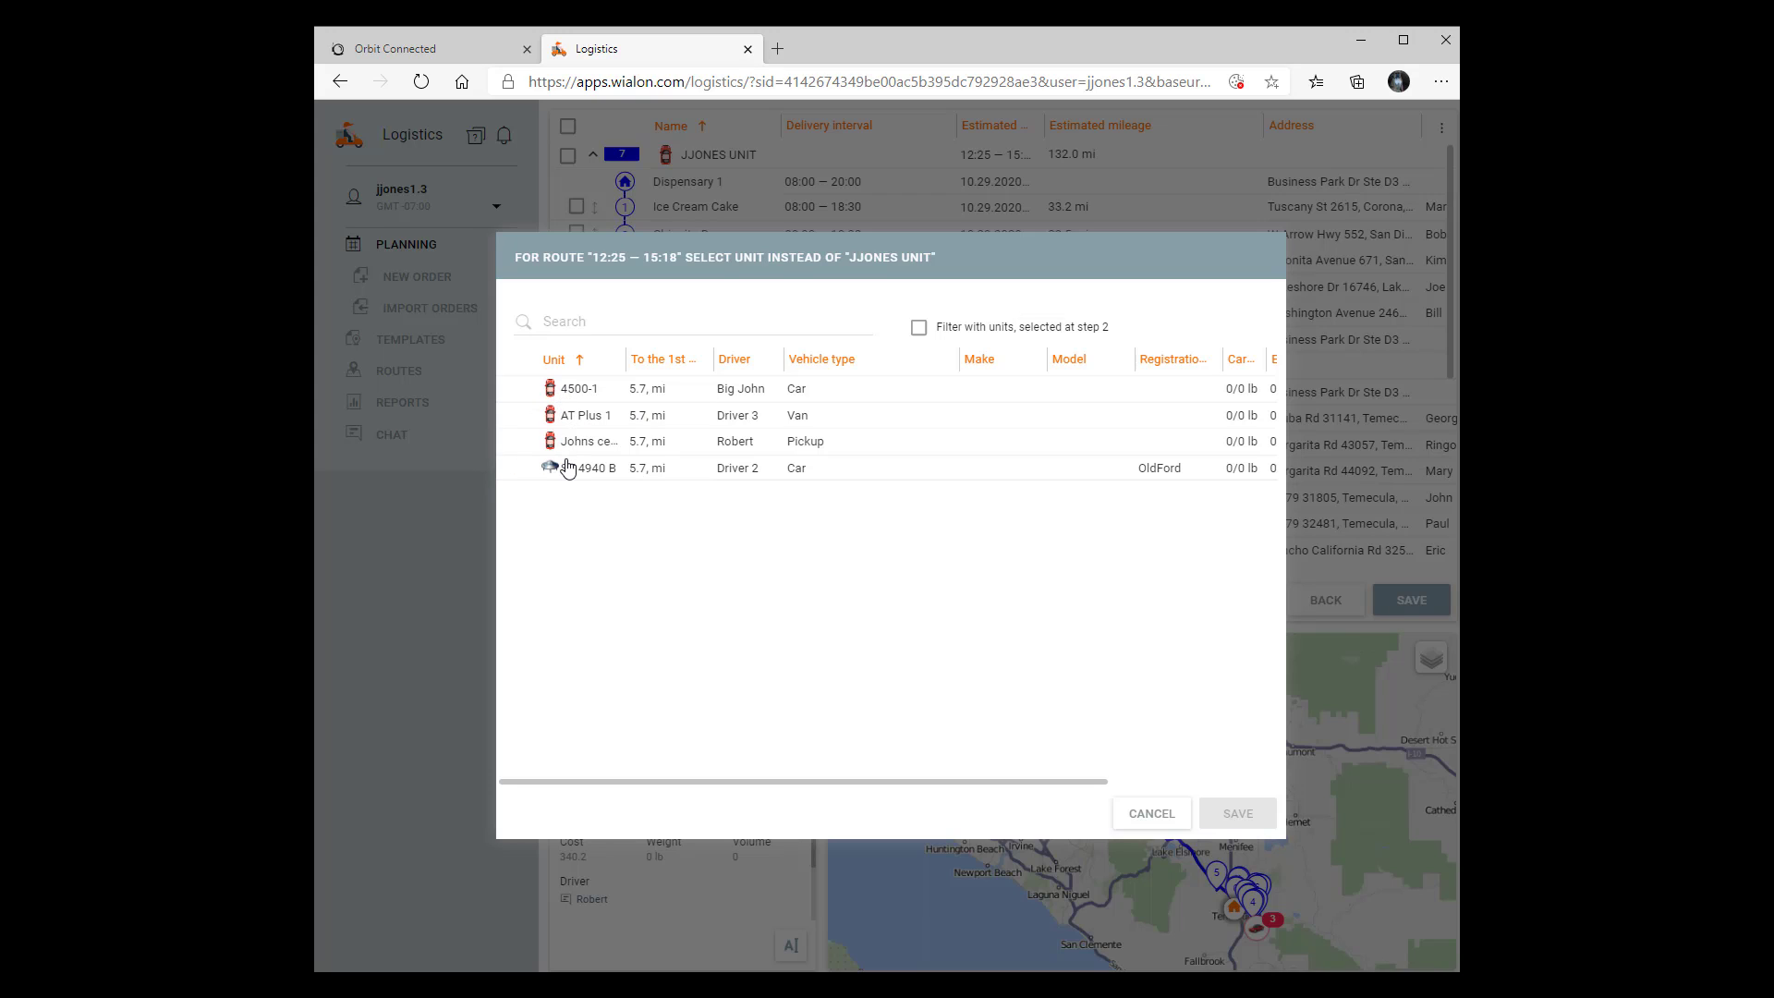
{"action": "left_click", "coordinate": [1145, 814]}
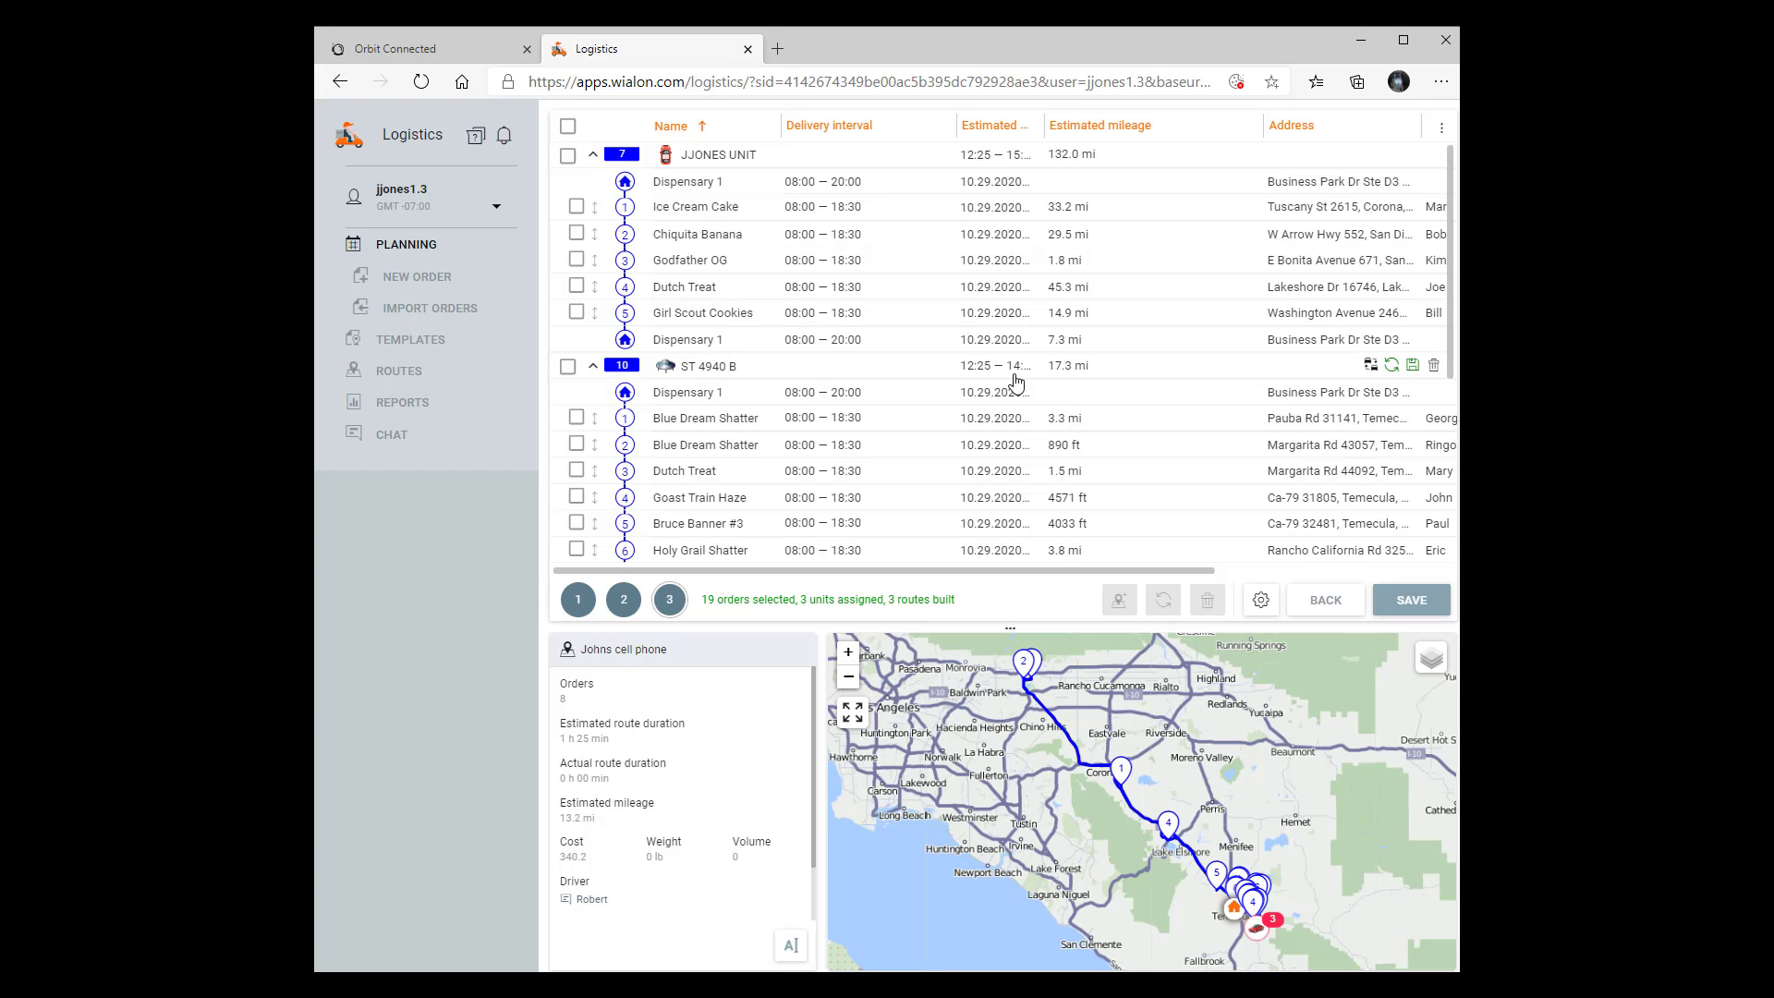
{"action": "left_click", "coordinate": [1372, 366]}
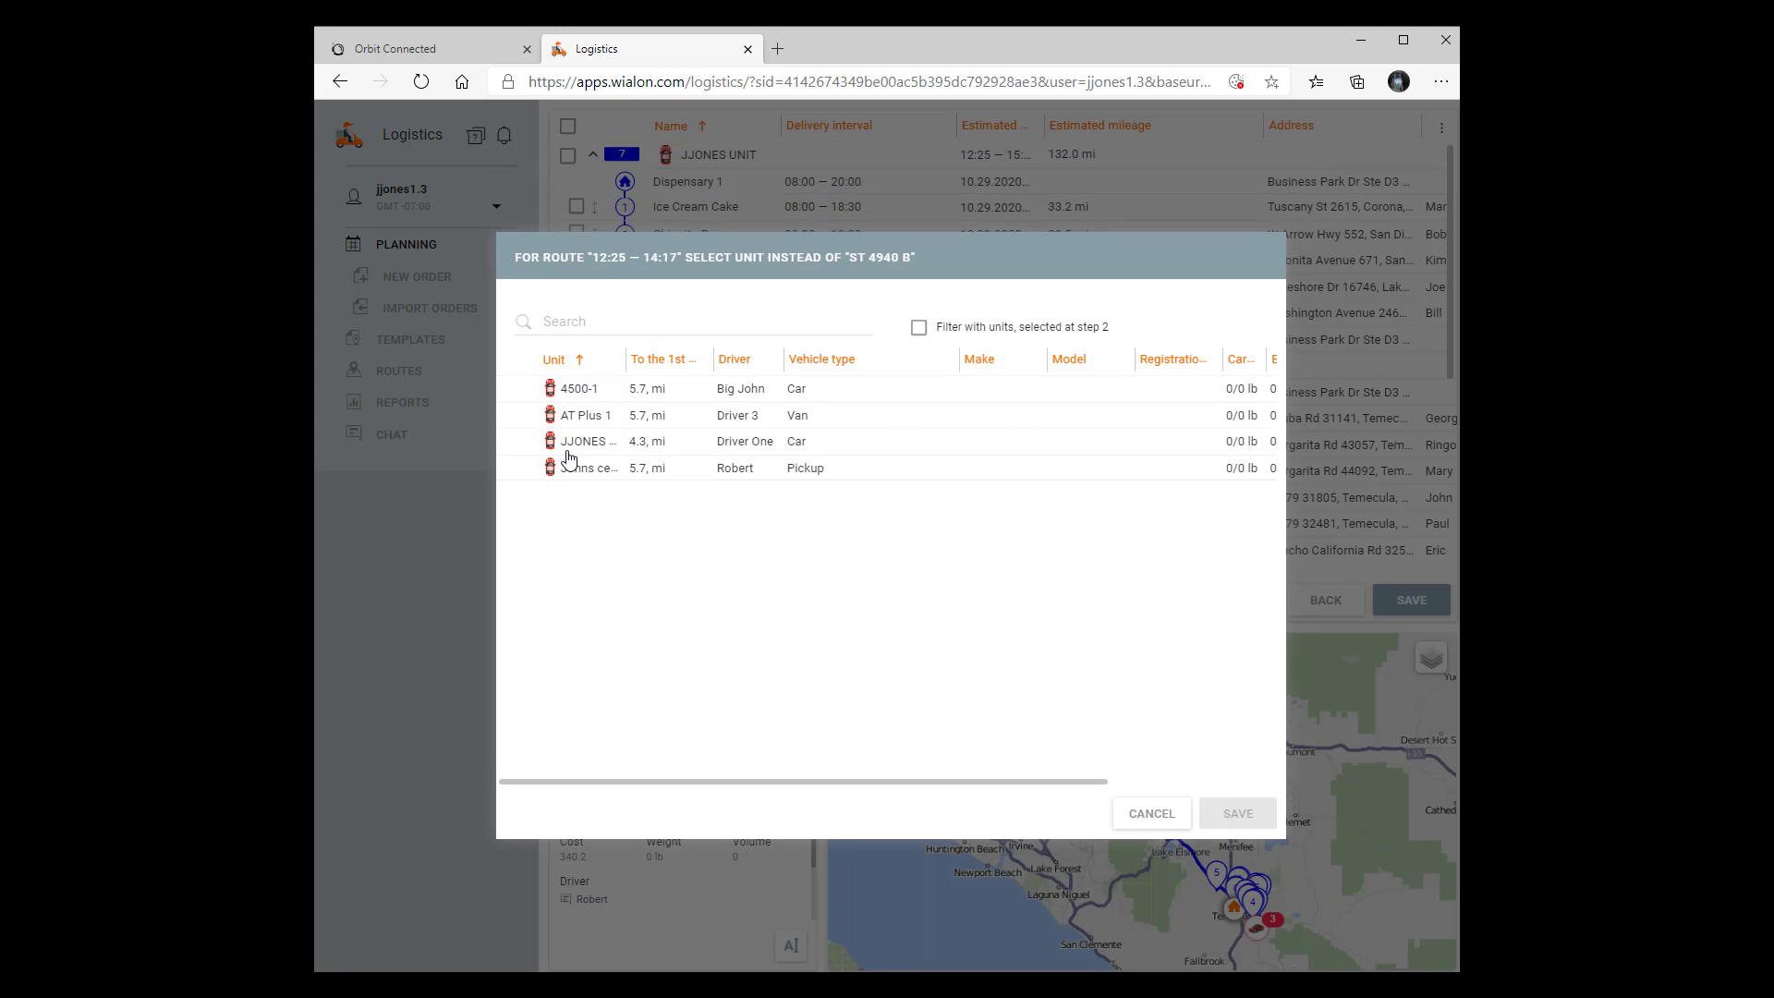
{"action": "left_click", "coordinate": [1152, 814]}
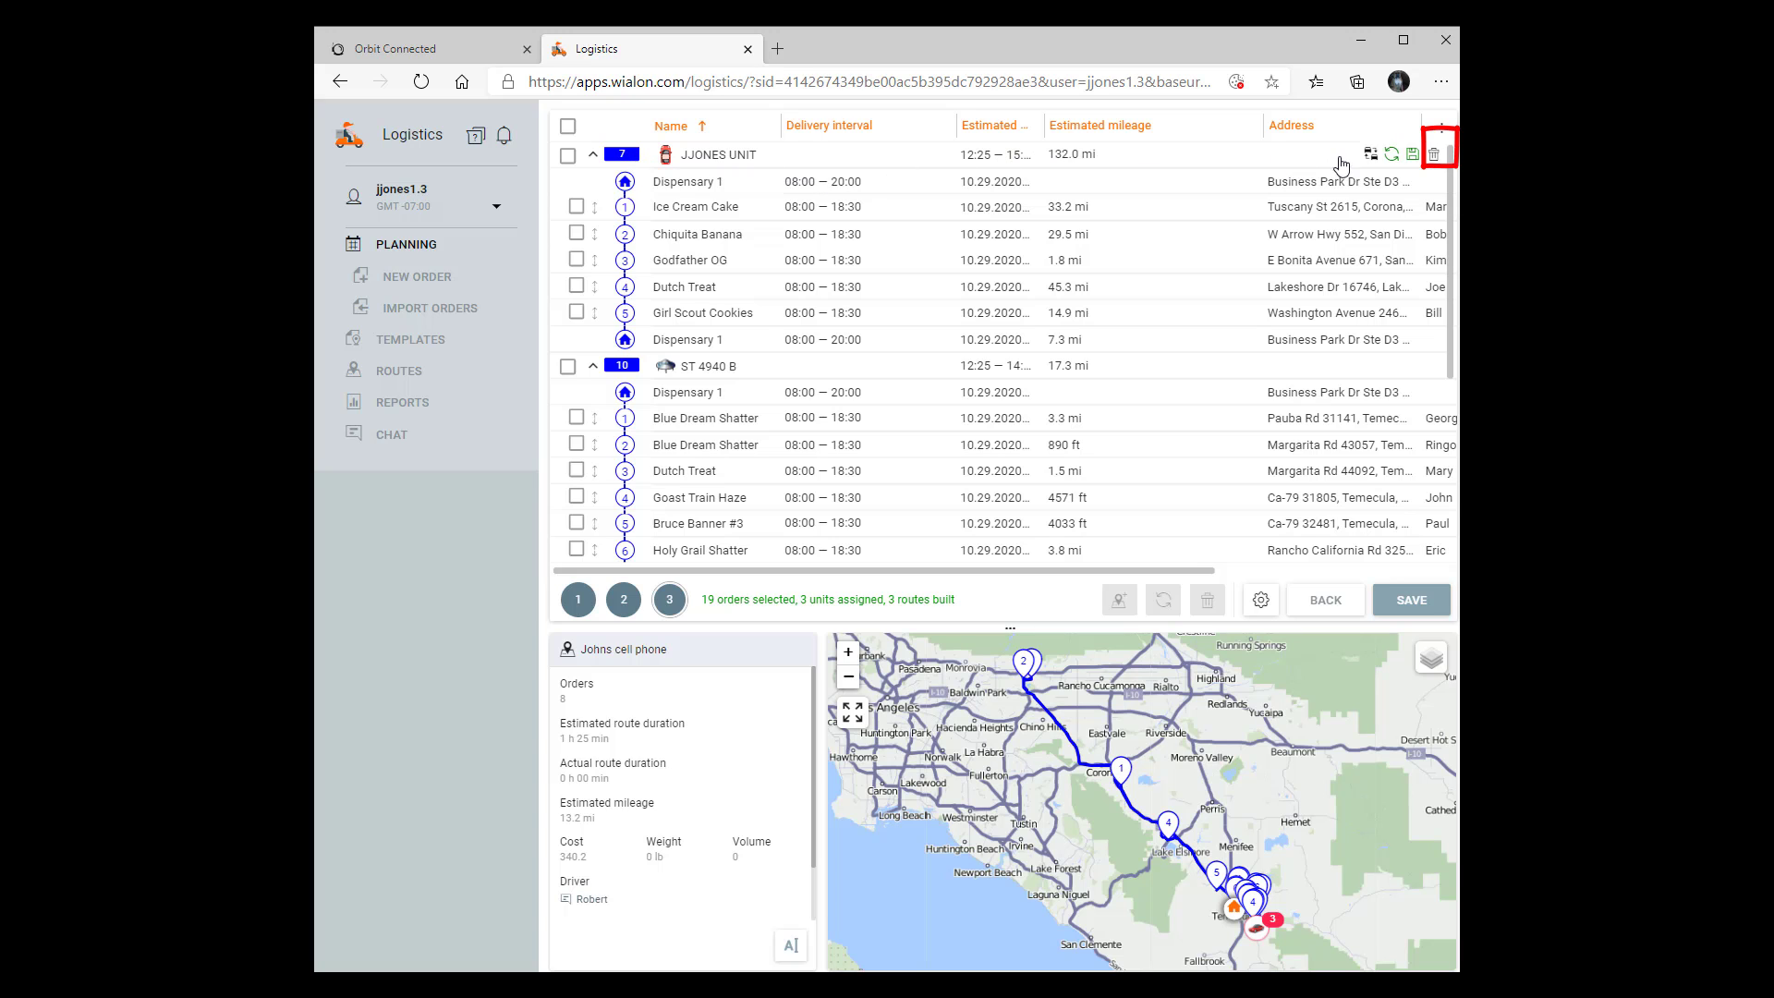
- Delete all three built routes one after another, confirming each deletion
{"action": "left_click", "coordinate": [1437, 164]}
{"action": "left_click", "coordinate": [1182, 583]}
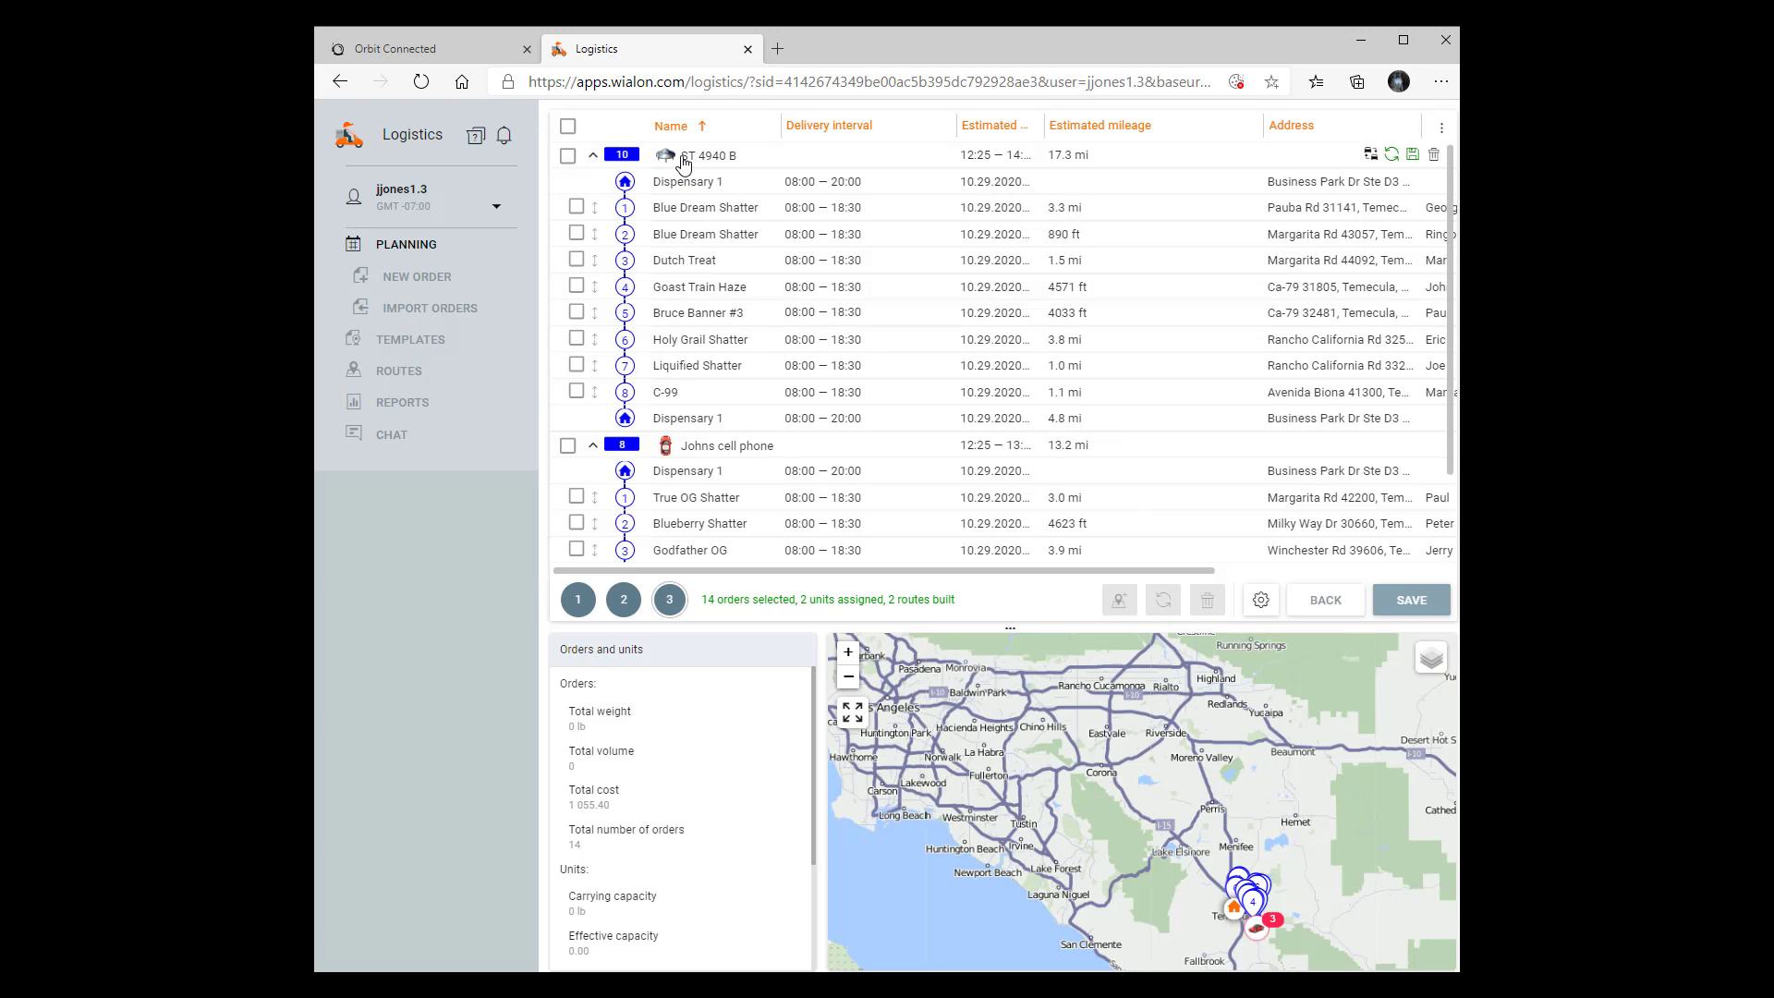
{"action": "left_click", "coordinate": [1432, 159]}
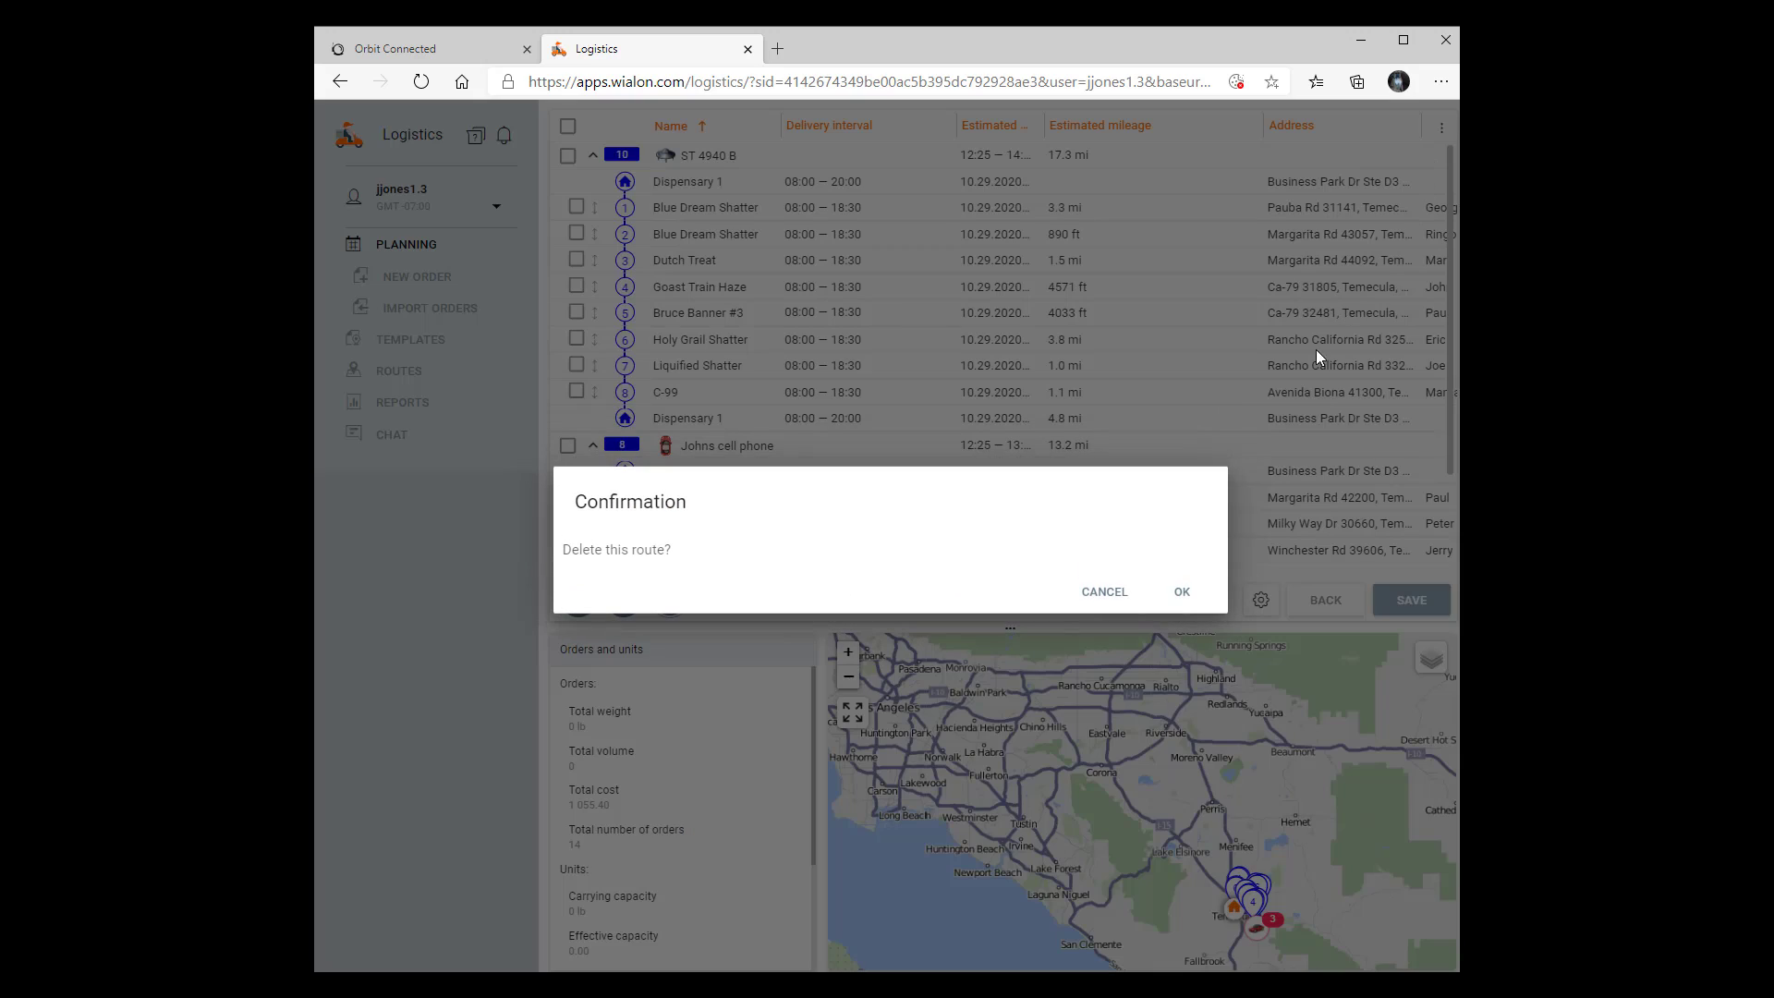
{"action": "left_click", "coordinate": [1180, 591]}
{"action": "mouse_move", "coordinate": [800, 166]}
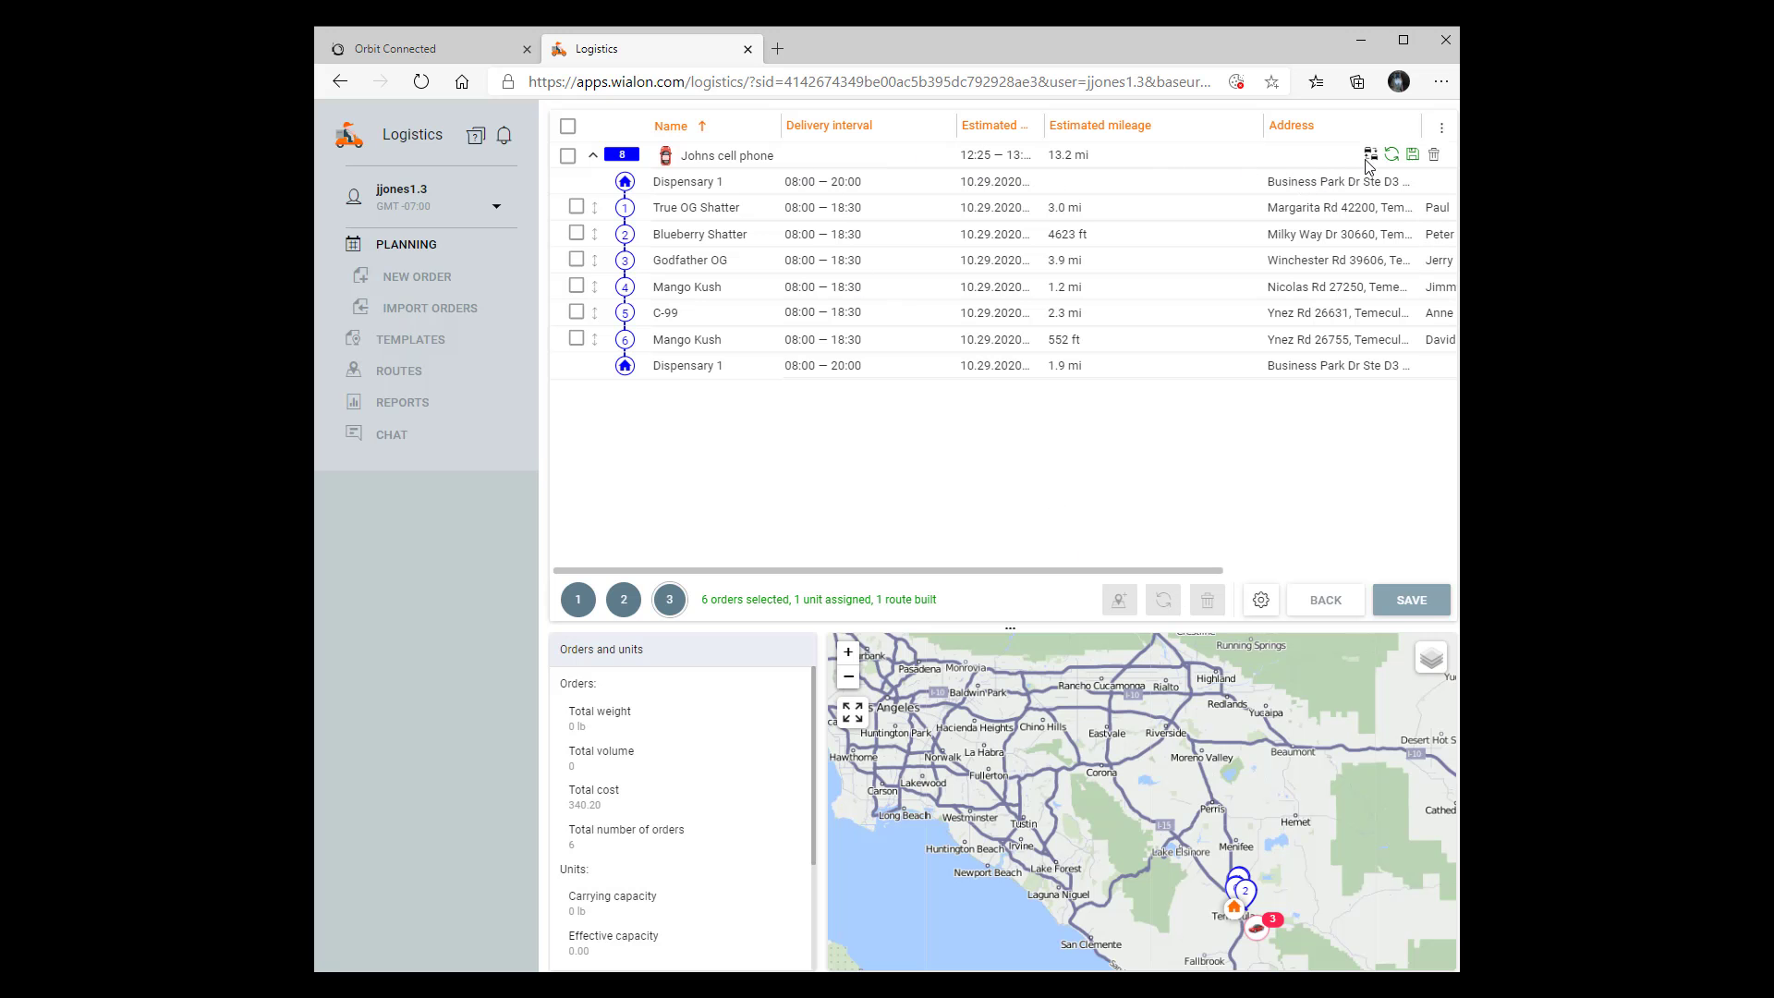
{"action": "left_click", "coordinate": [1433, 157]}
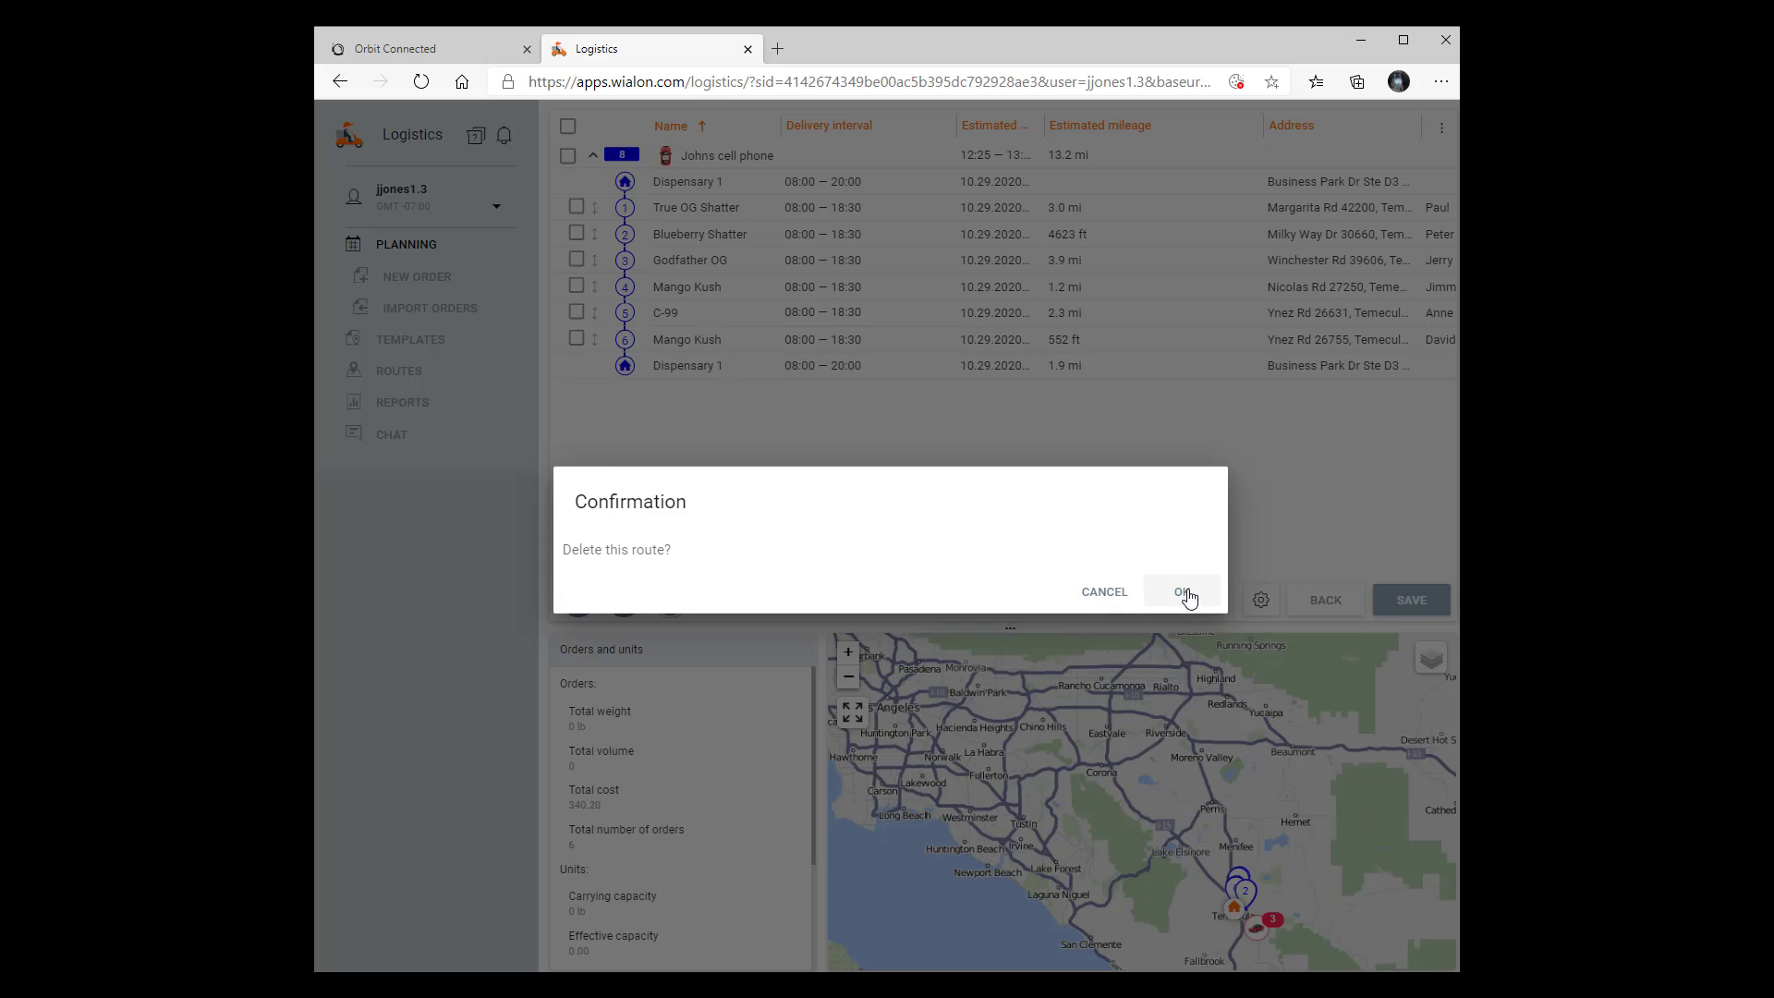
{"action": "left_click", "coordinate": [1185, 593]}
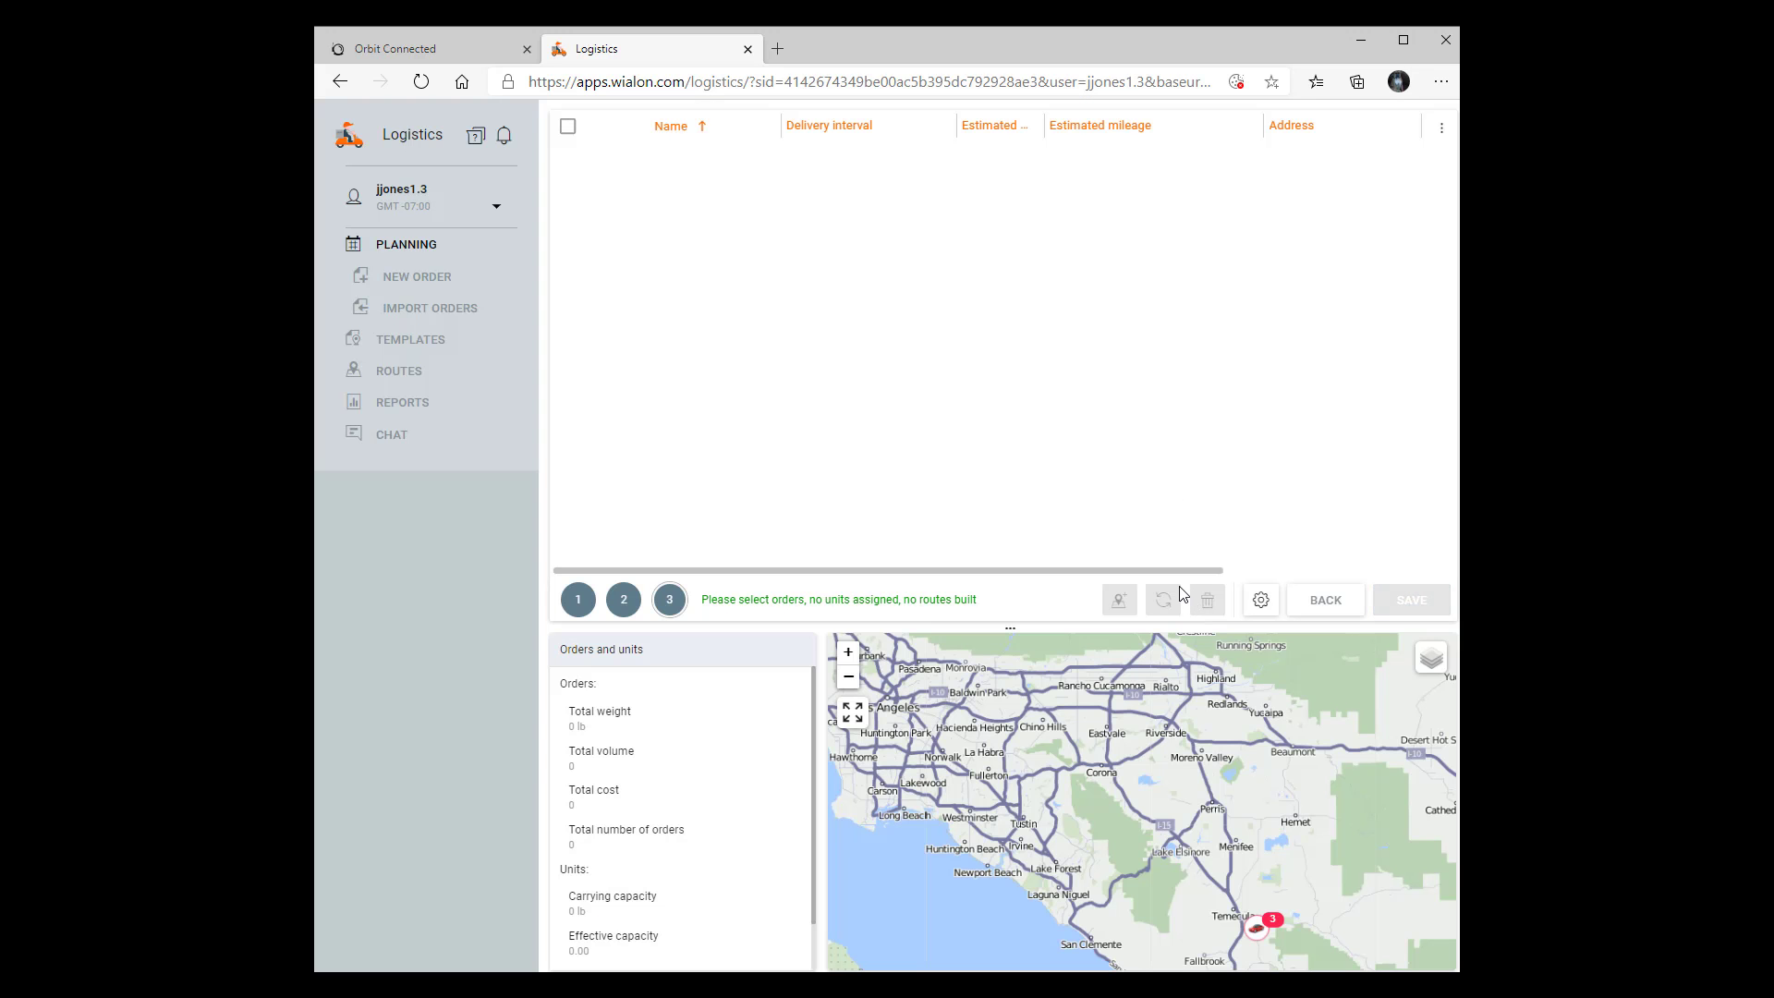
- Restart route planning with every order for Dispensary 1 selected and proceed to unit selection
{"action": "left_click", "coordinate": [388, 247]}
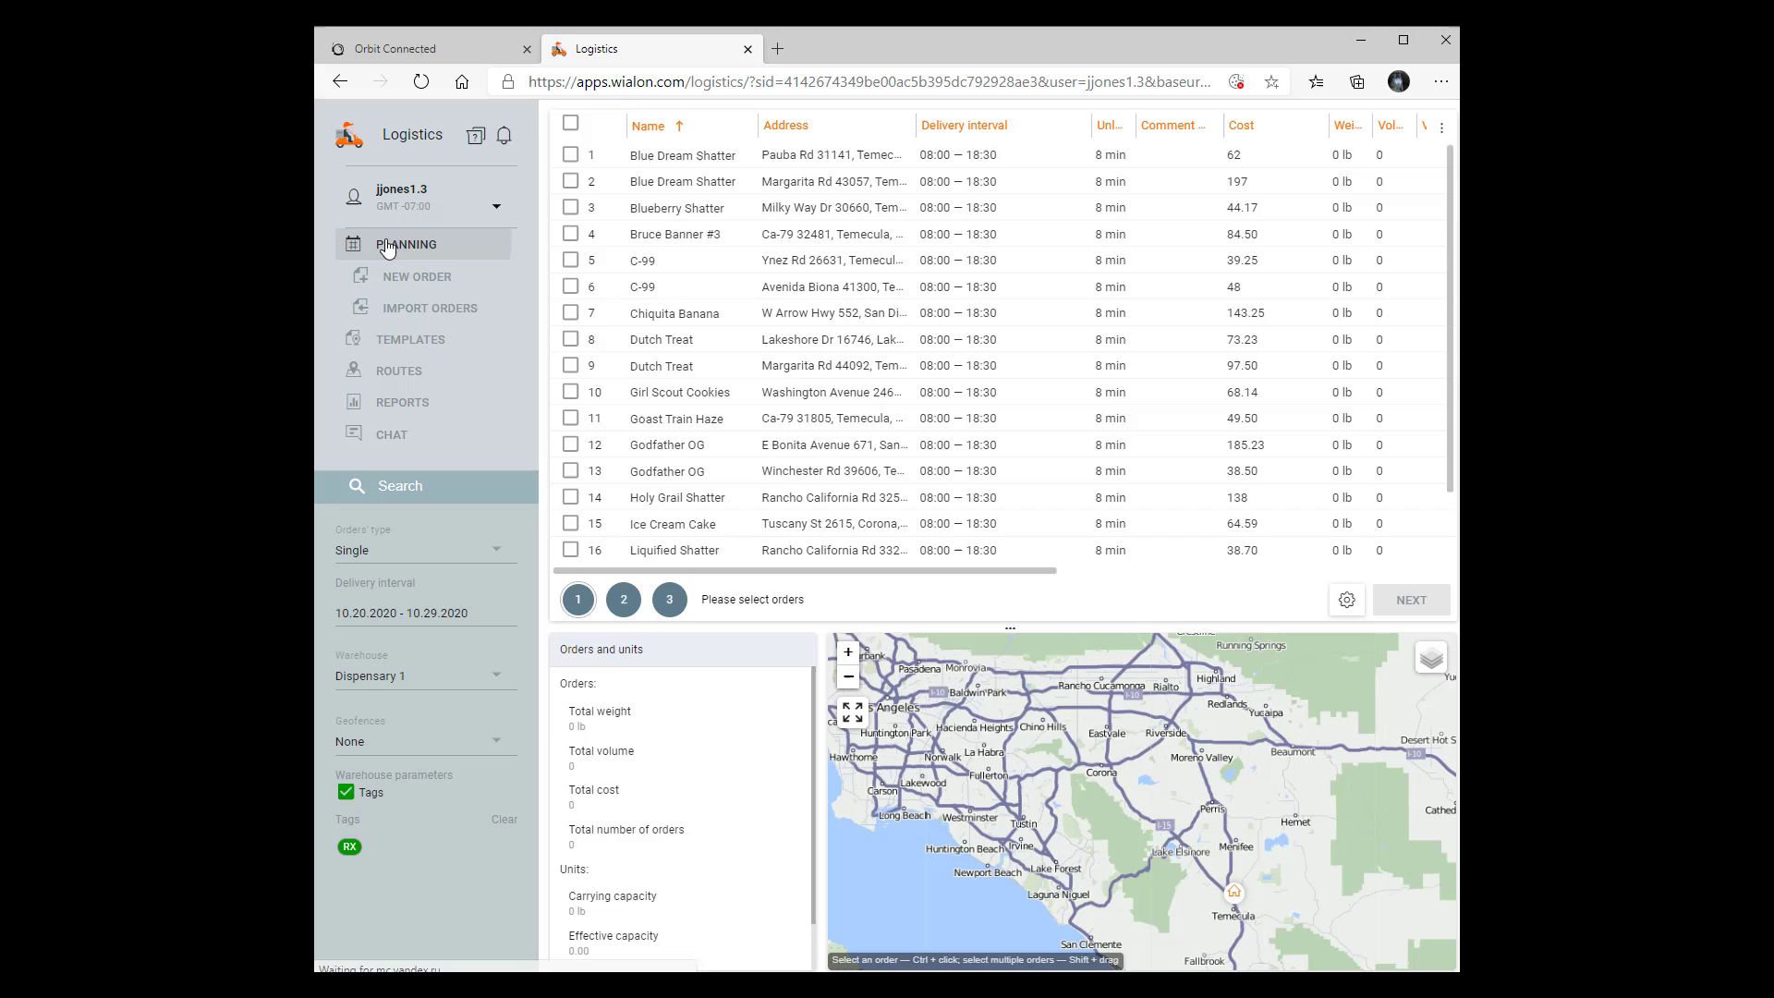
{"action": "left_click", "coordinate": [570, 123]}
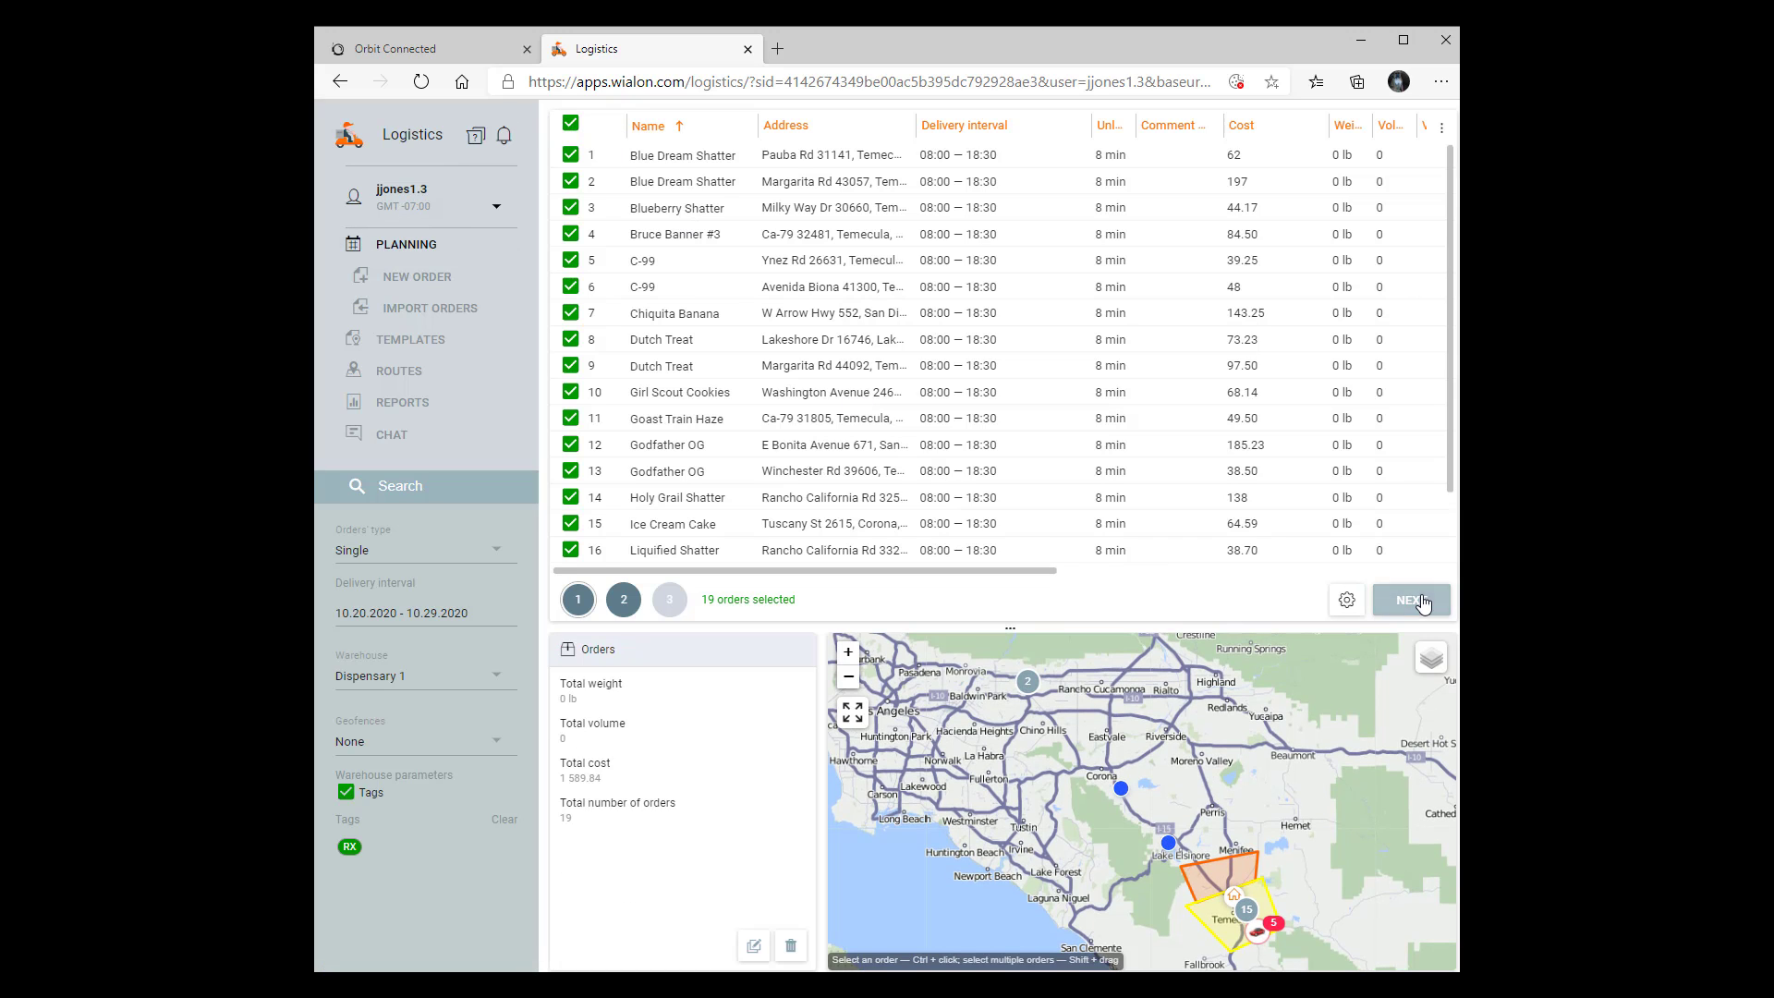
{"action": "left_click", "coordinate": [1413, 600]}
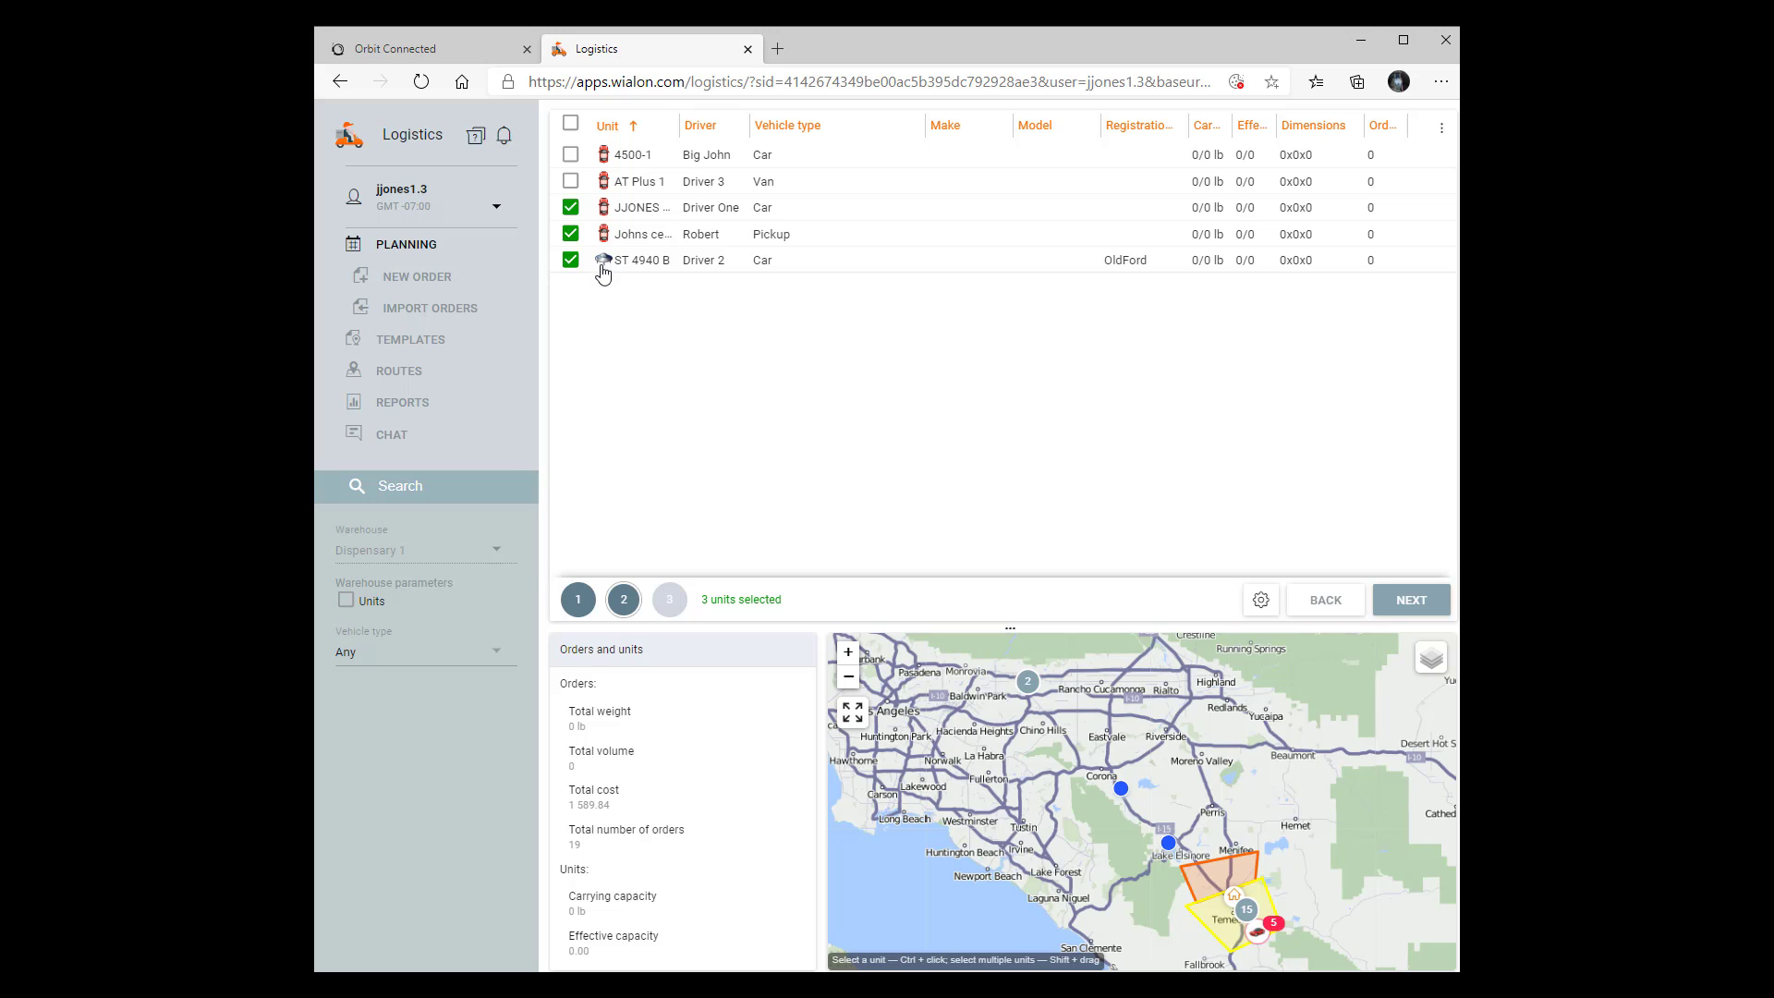
- Limit the selected units to ST 4940 B and the pickup, excluding the Driver One car, and build their routes
{"action": "left_click", "coordinate": [570, 259]}
{"action": "left_click", "coordinate": [570, 233]}
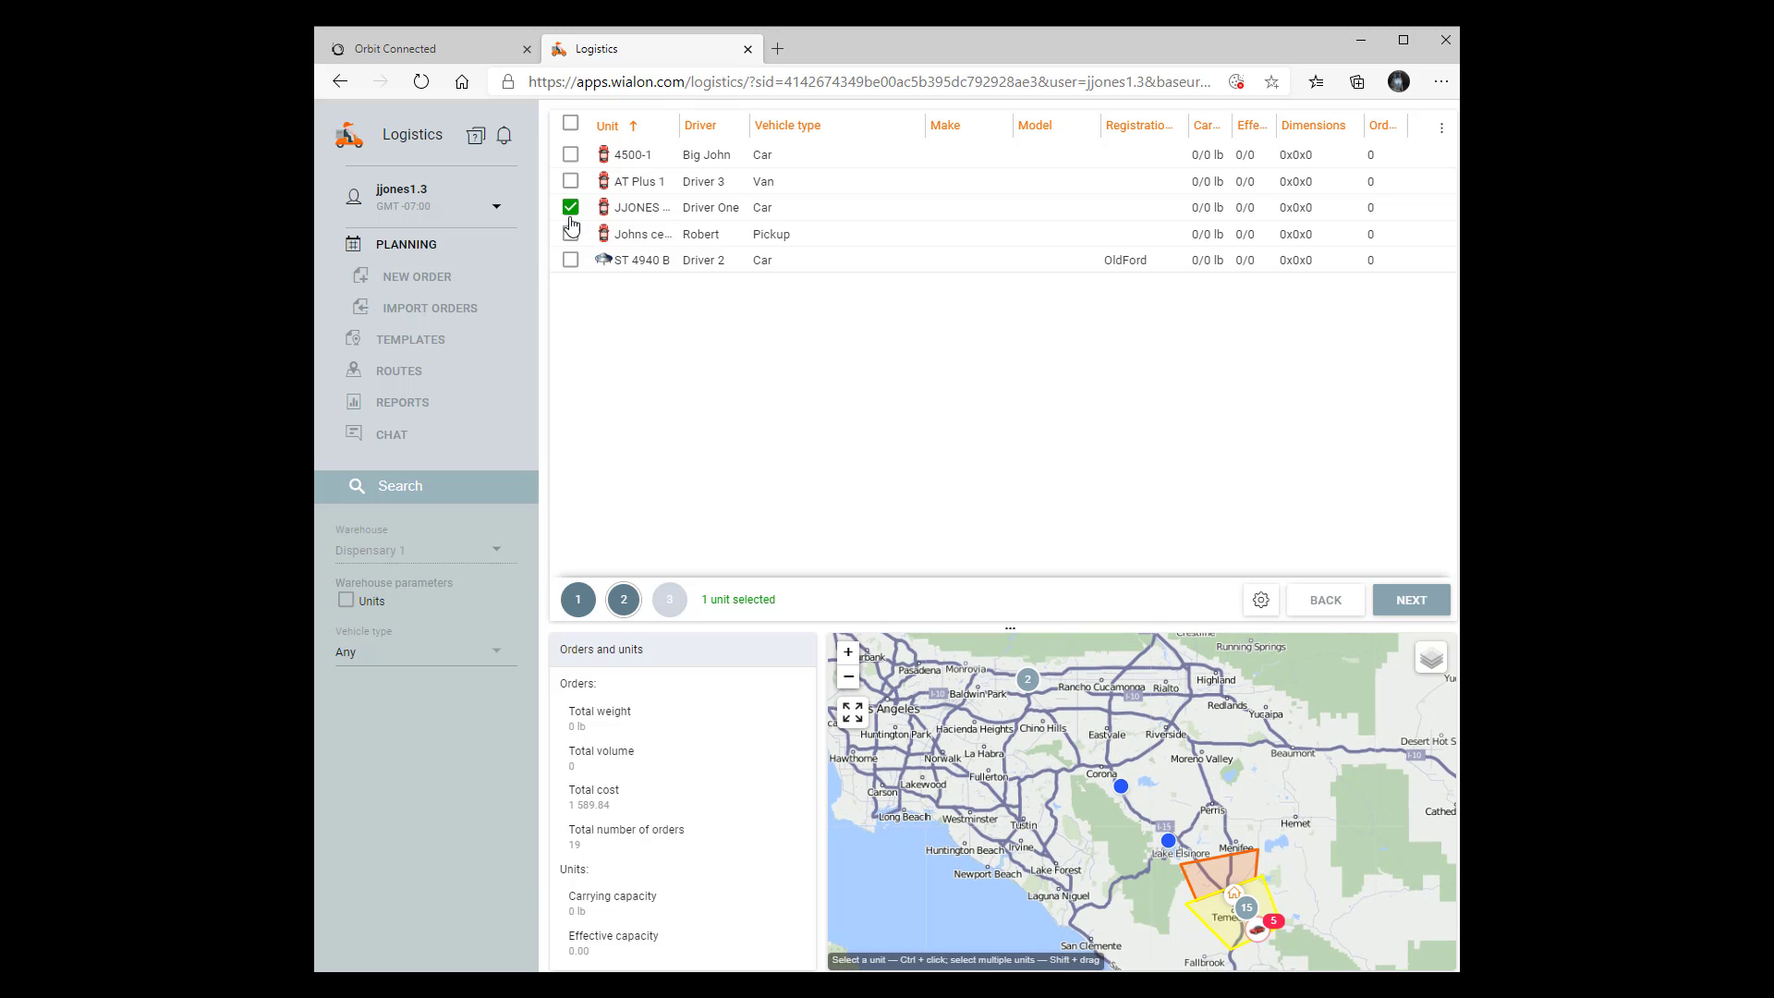
{"action": "left_click", "coordinate": [570, 207]}
{"action": "left_click", "coordinate": [570, 260]}
{"action": "left_click", "coordinate": [570, 234]}
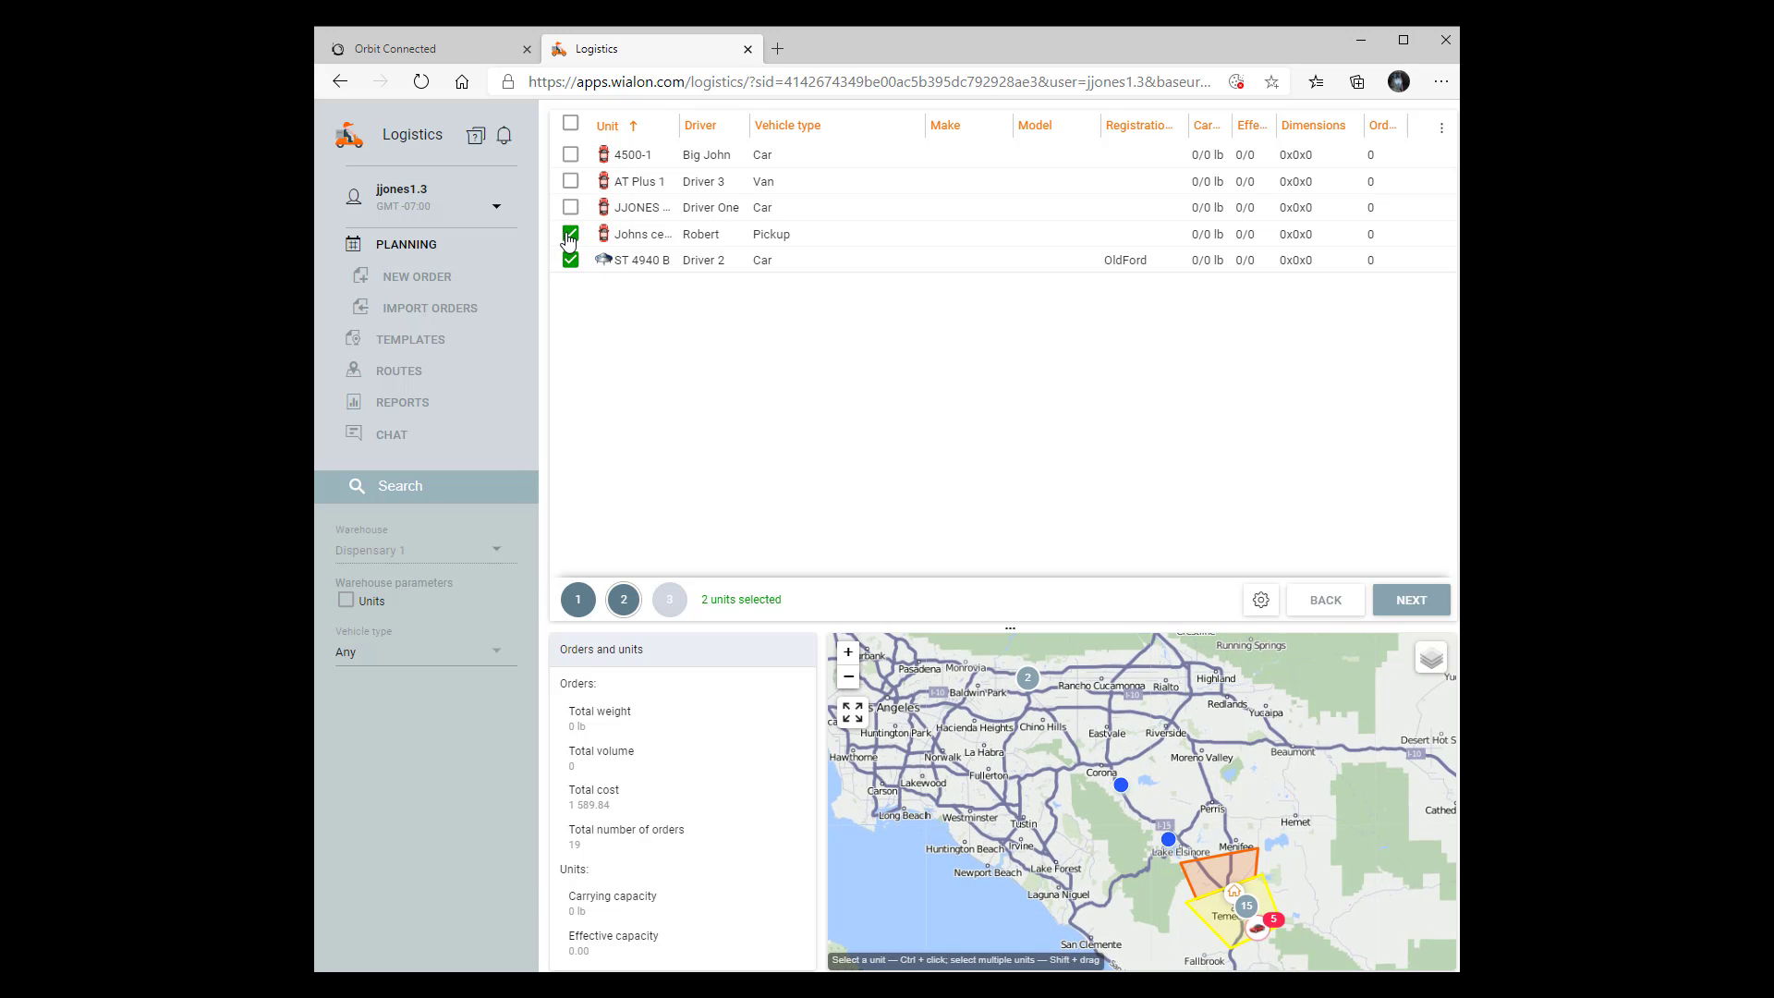
{"action": "left_click", "coordinate": [1416, 602]}
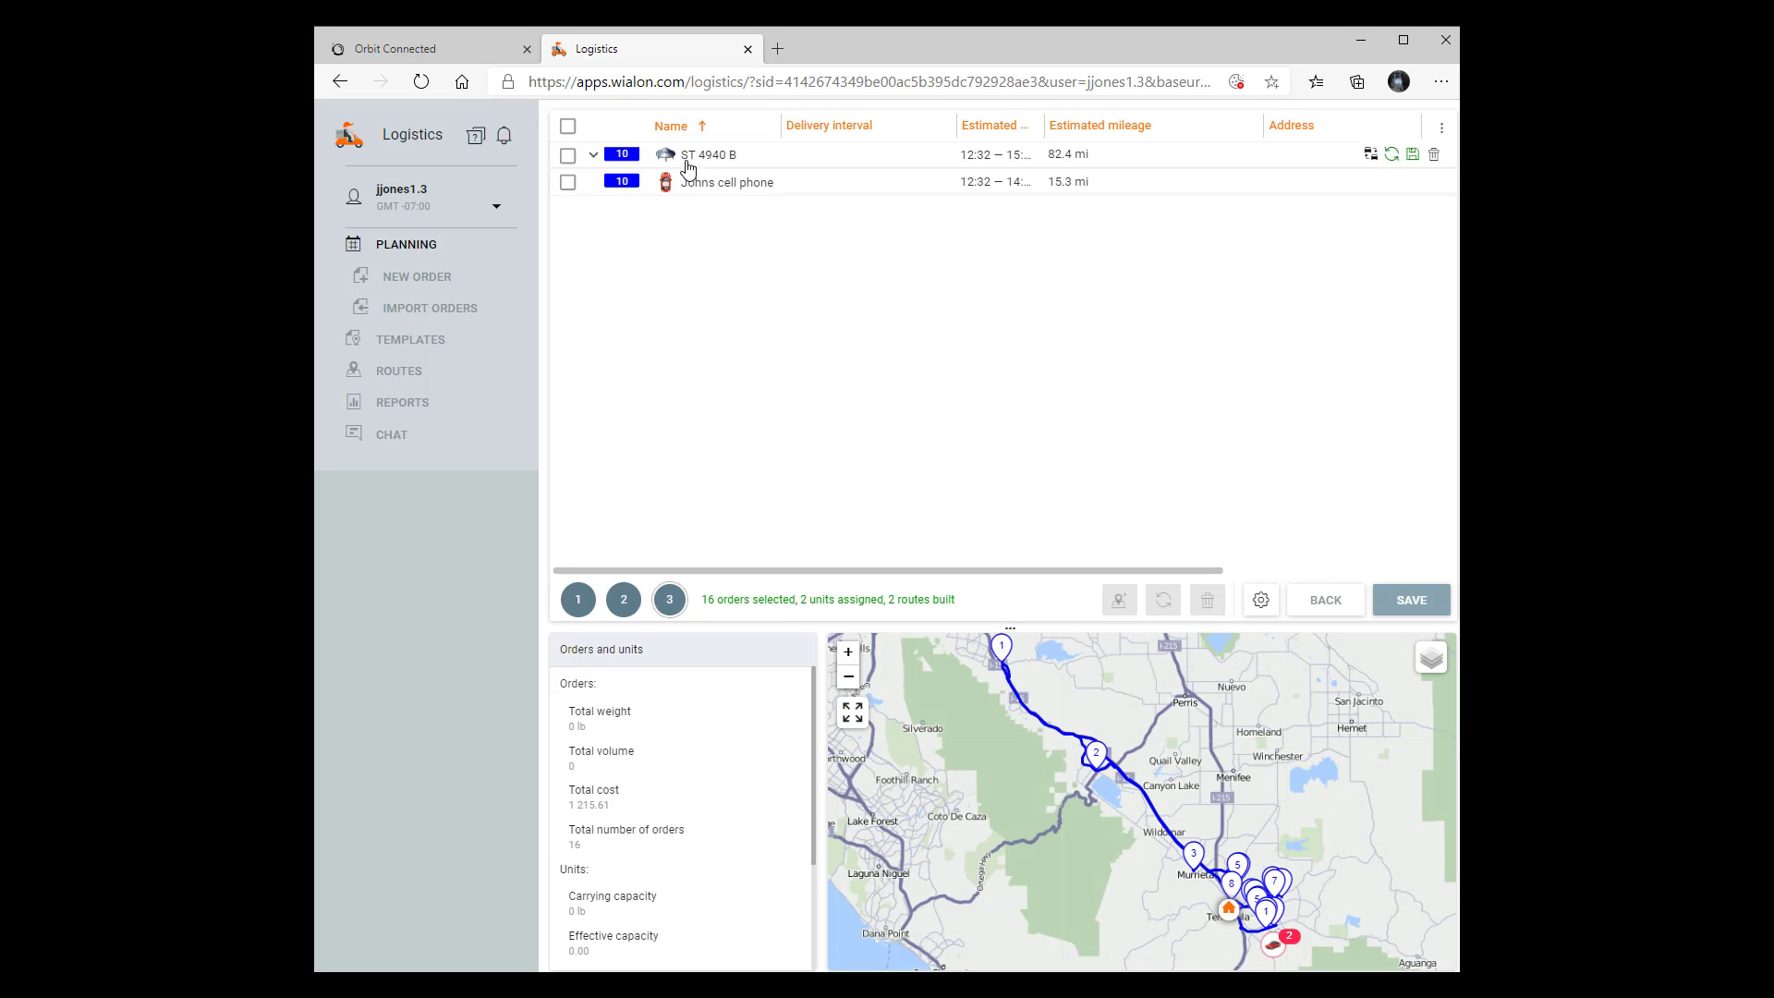
- Expand the stop lists of the two rebuilt routes to examine how the orders are divided
{"action": "left_click", "coordinate": [593, 154]}
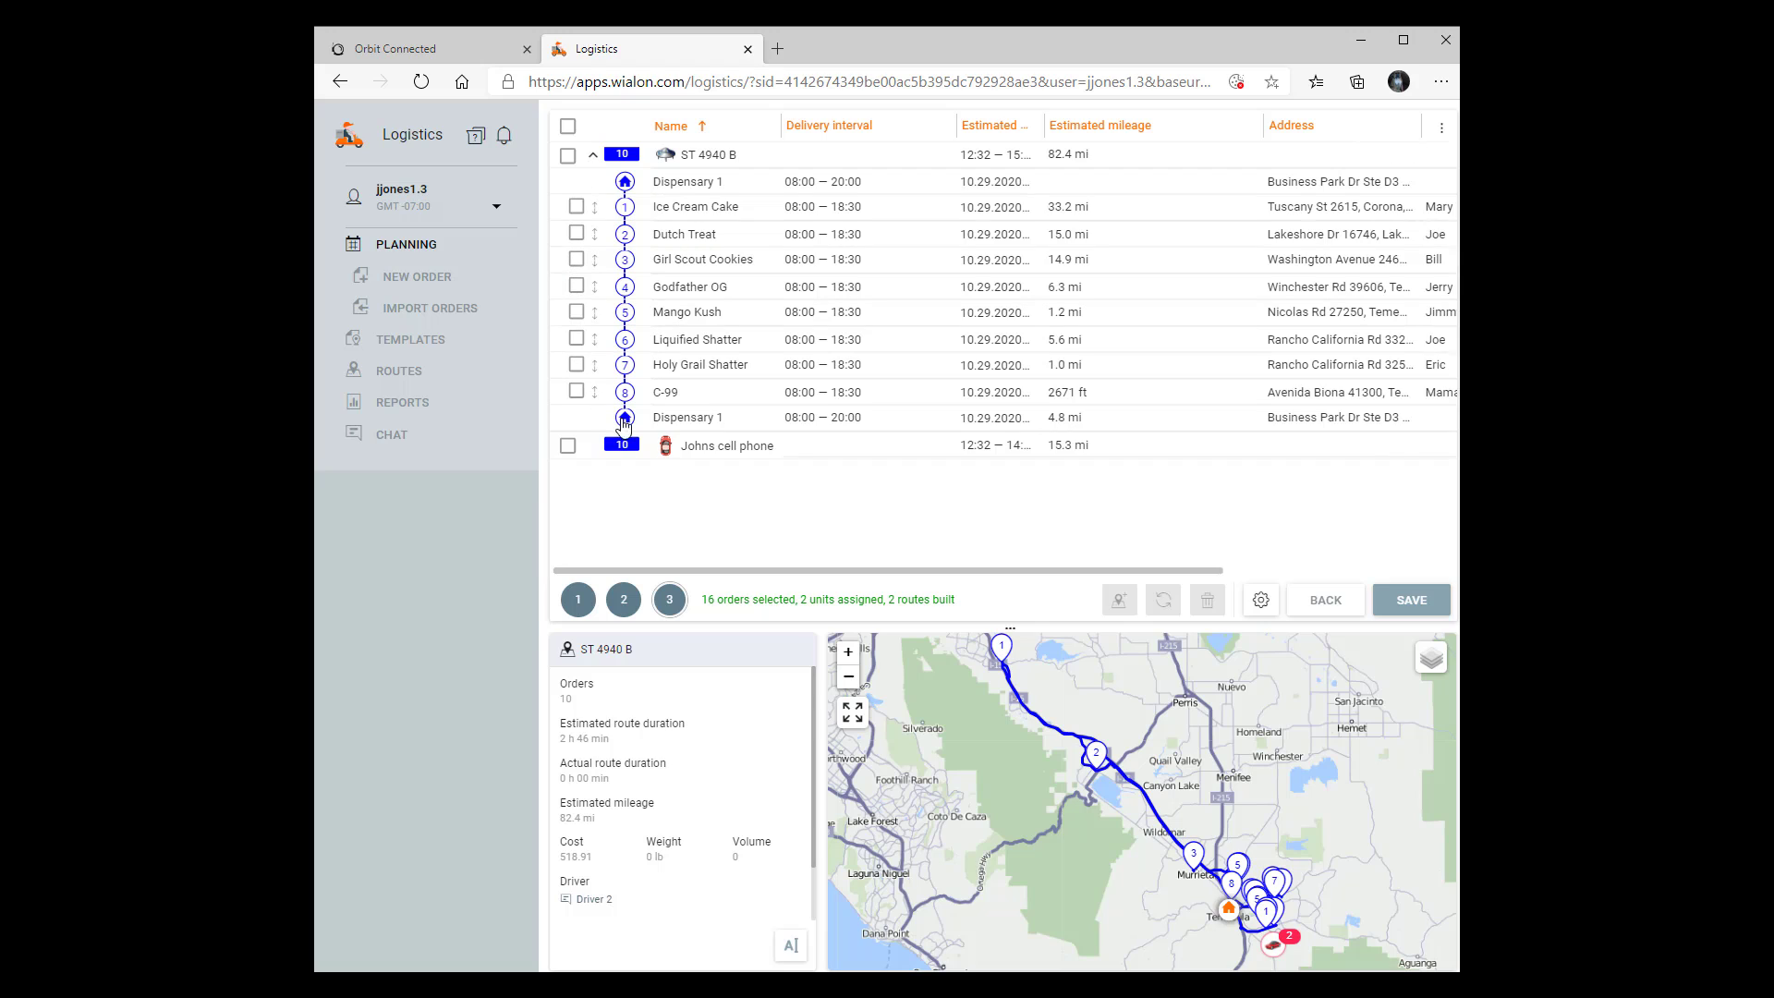
{"action": "left_click", "coordinate": [594, 447]}
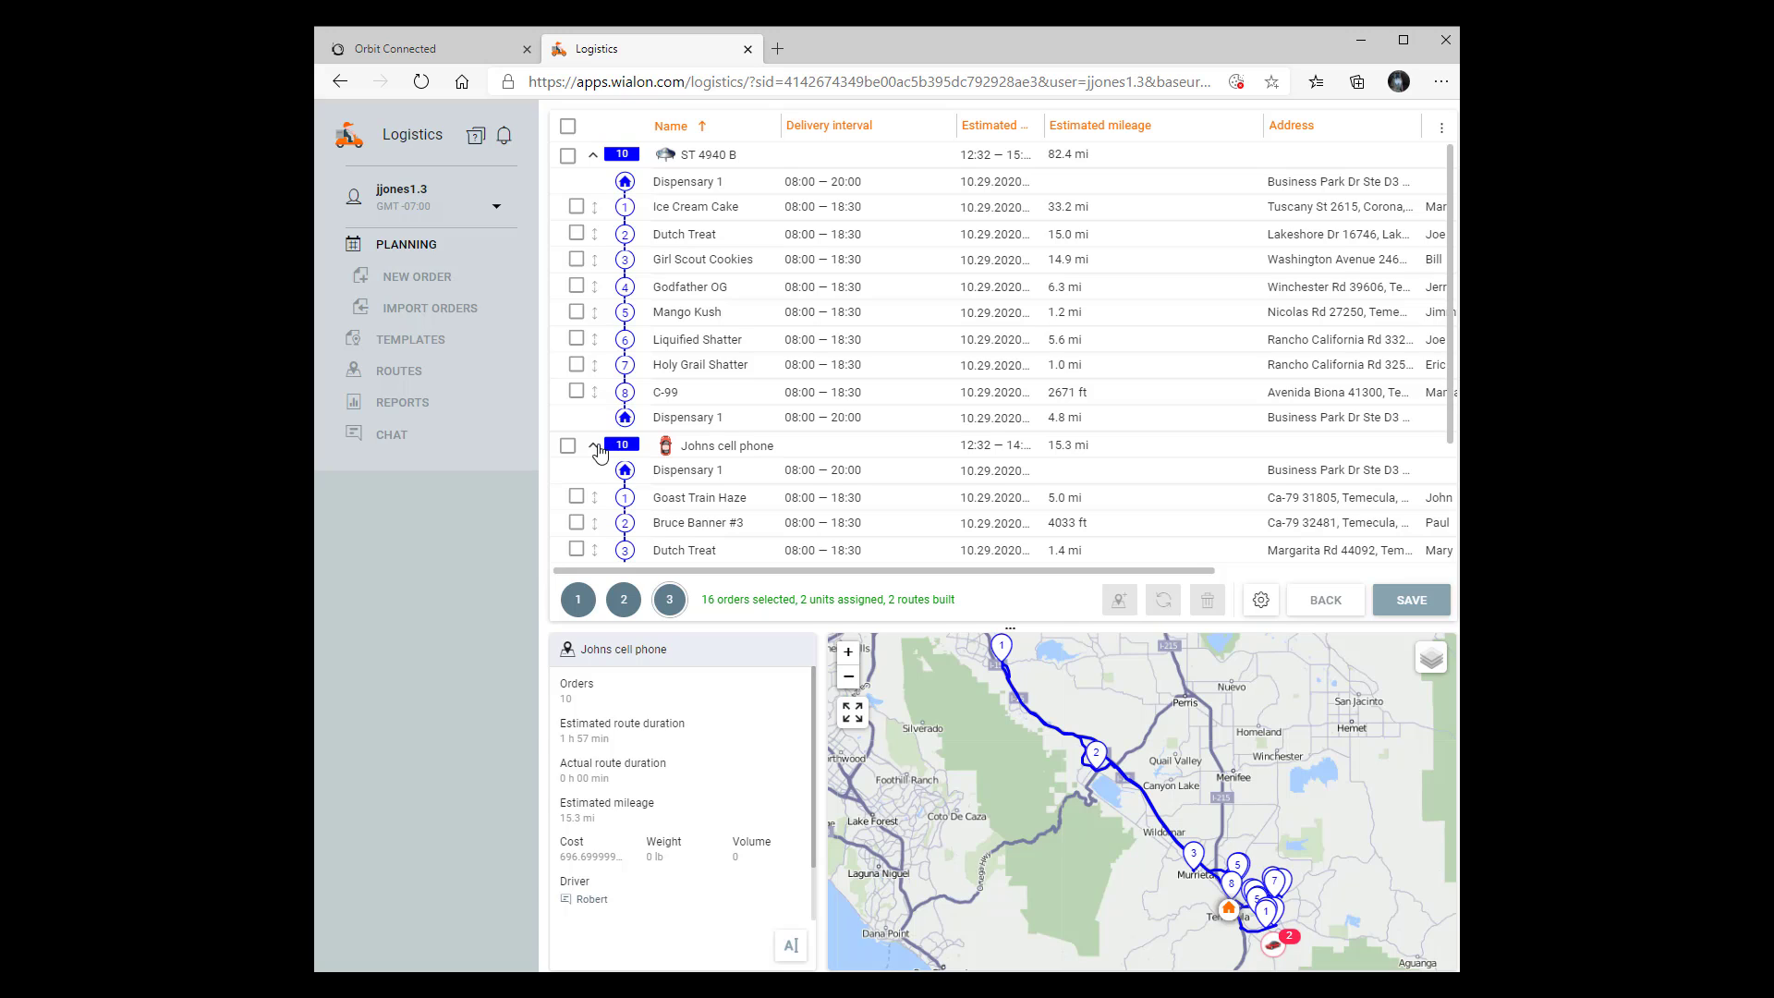
- Delete the ST 4940 B route and the pickup's route, confirming each deletion
{"action": "mouse_move", "coordinate": [1022, 167]}
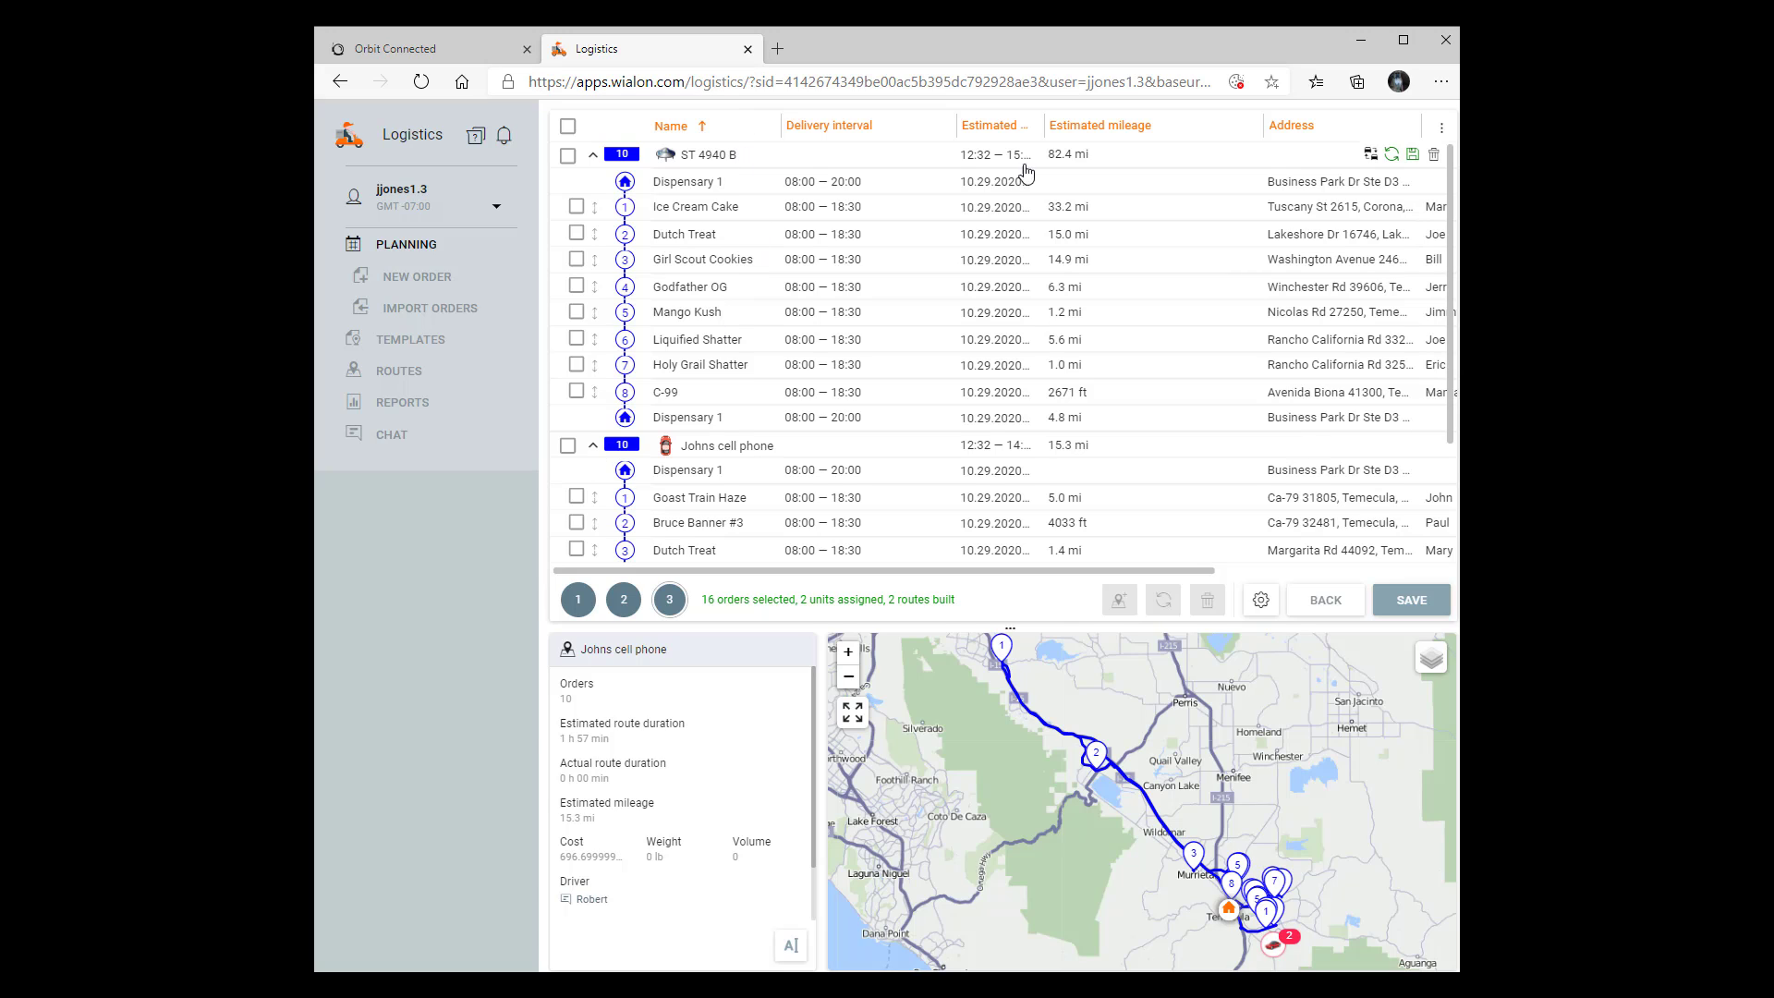
{"action": "left_click", "coordinate": [1435, 157]}
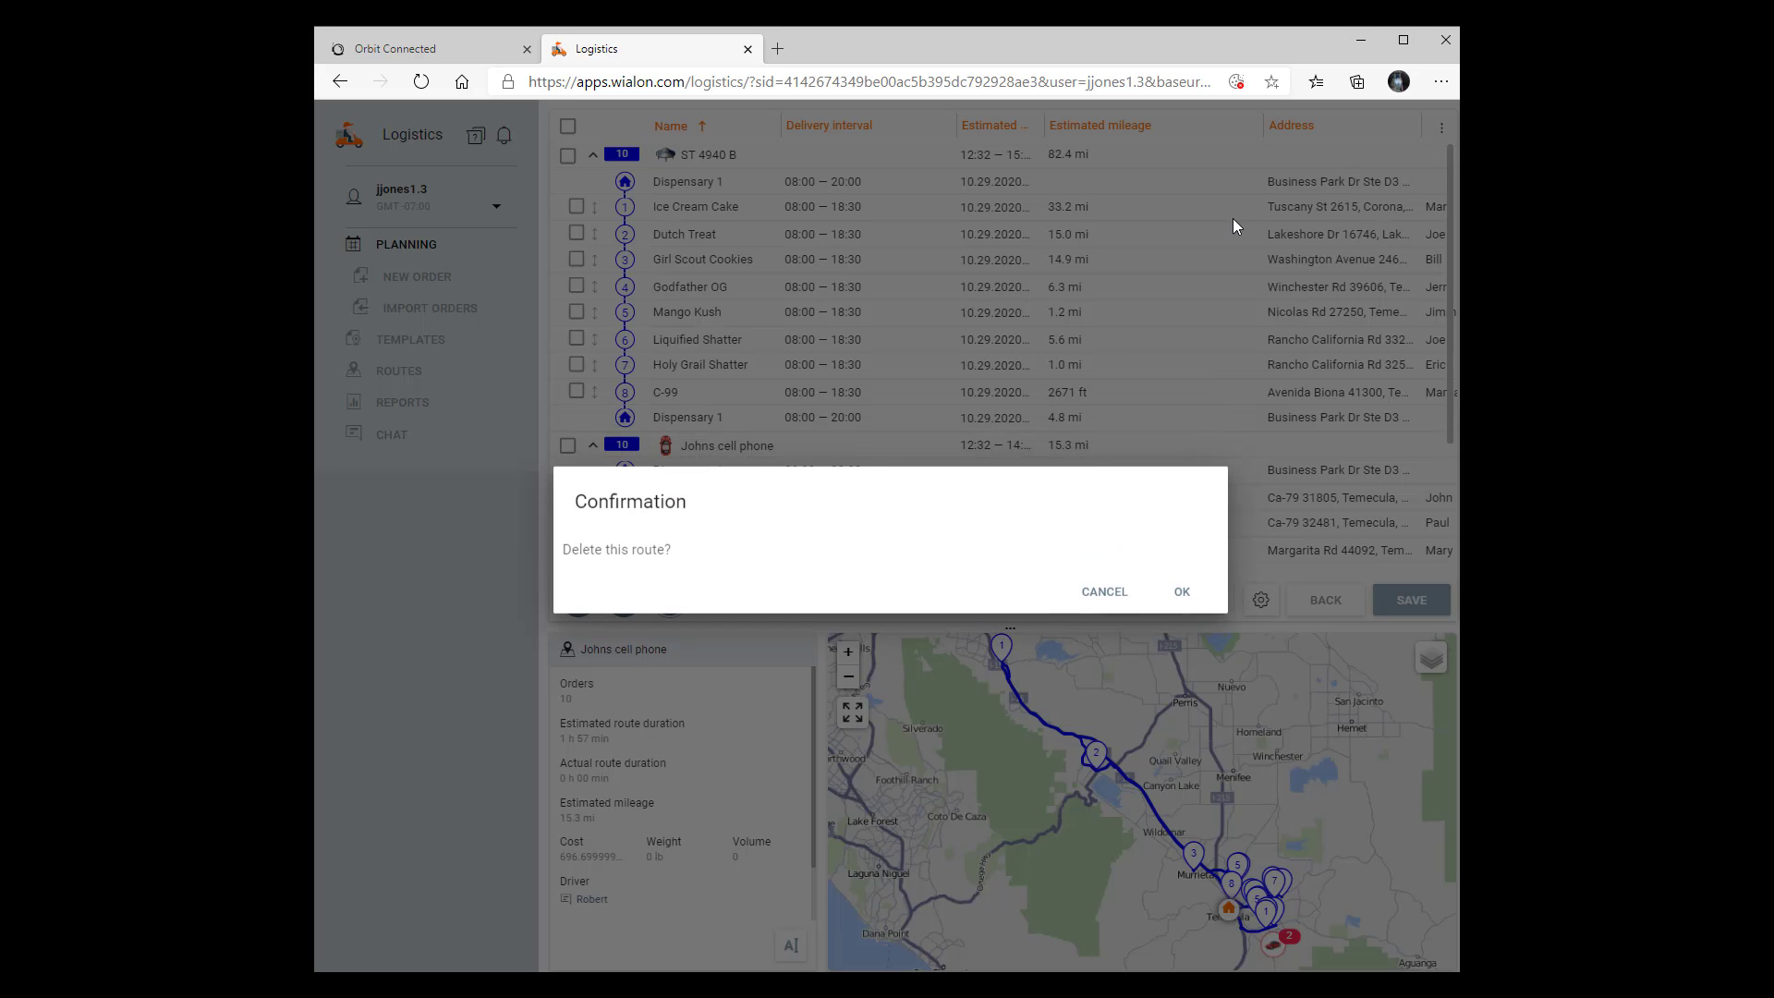
{"action": "left_click", "coordinate": [1177, 598]}
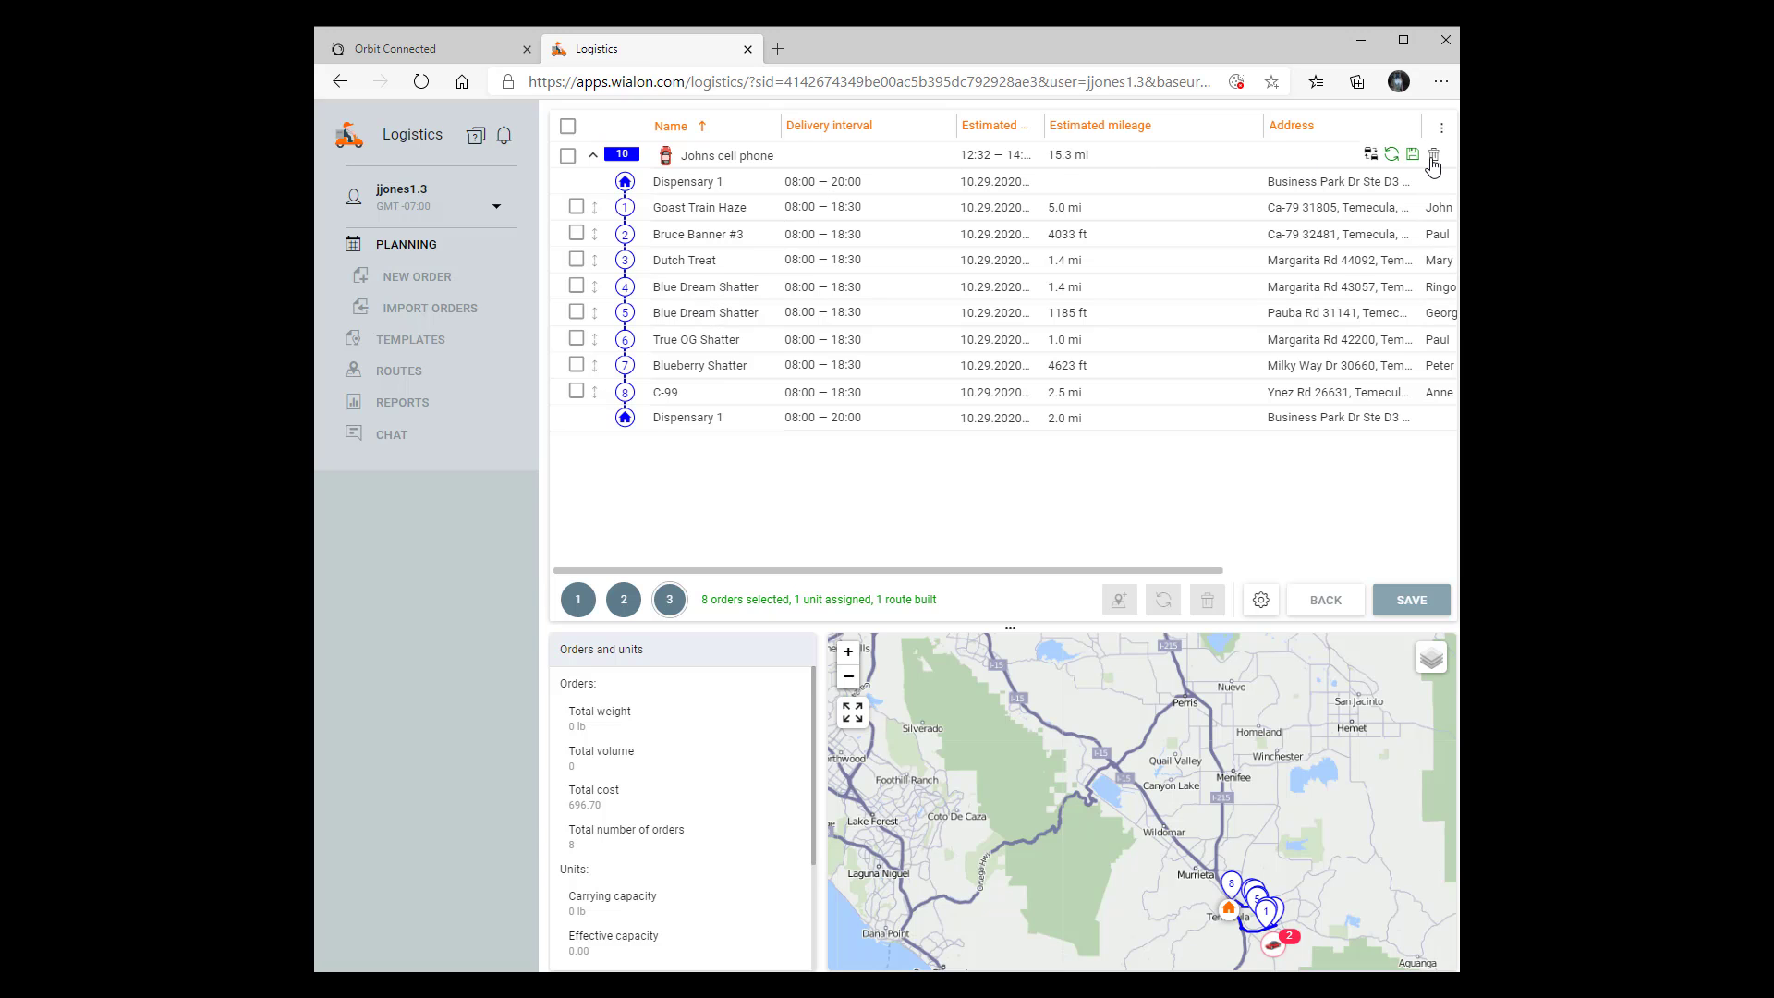
{"action": "left_click", "coordinate": [1434, 157]}
{"action": "left_click", "coordinate": [1186, 590]}
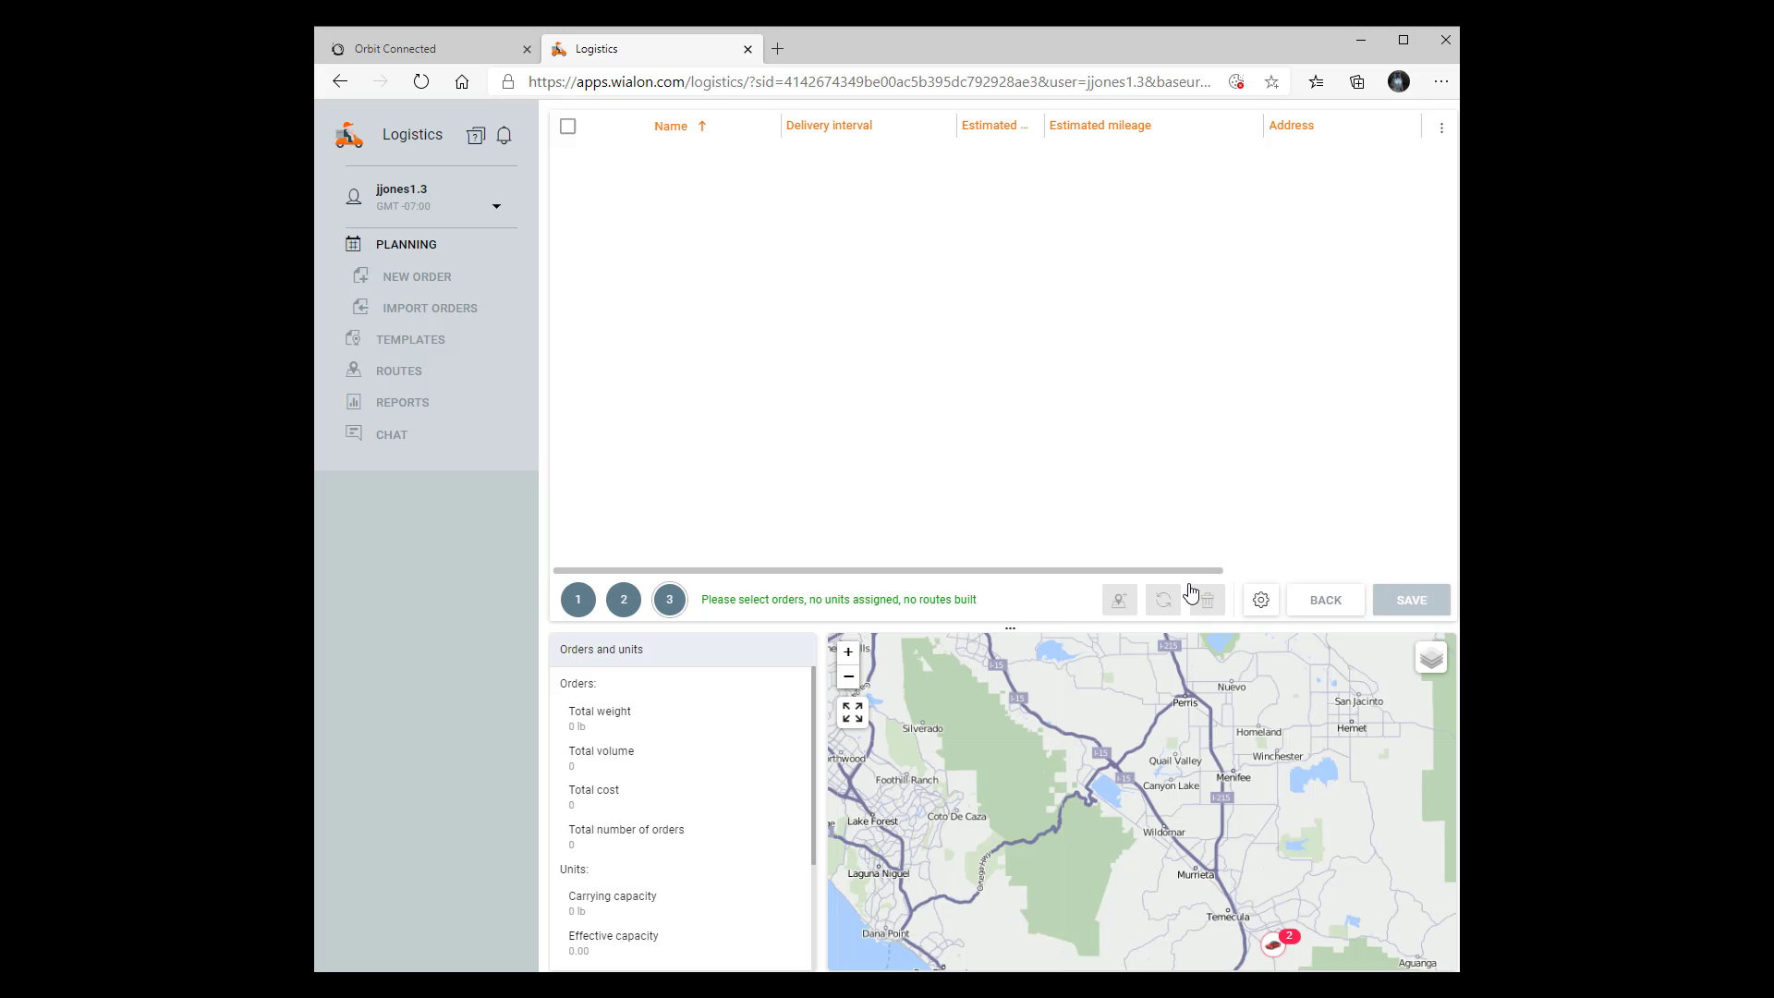
- Restart planning with all Dispensary 1 orders and build their routes with the Driver One car added to the selected units
{"action": "left_click", "coordinate": [407, 250]}
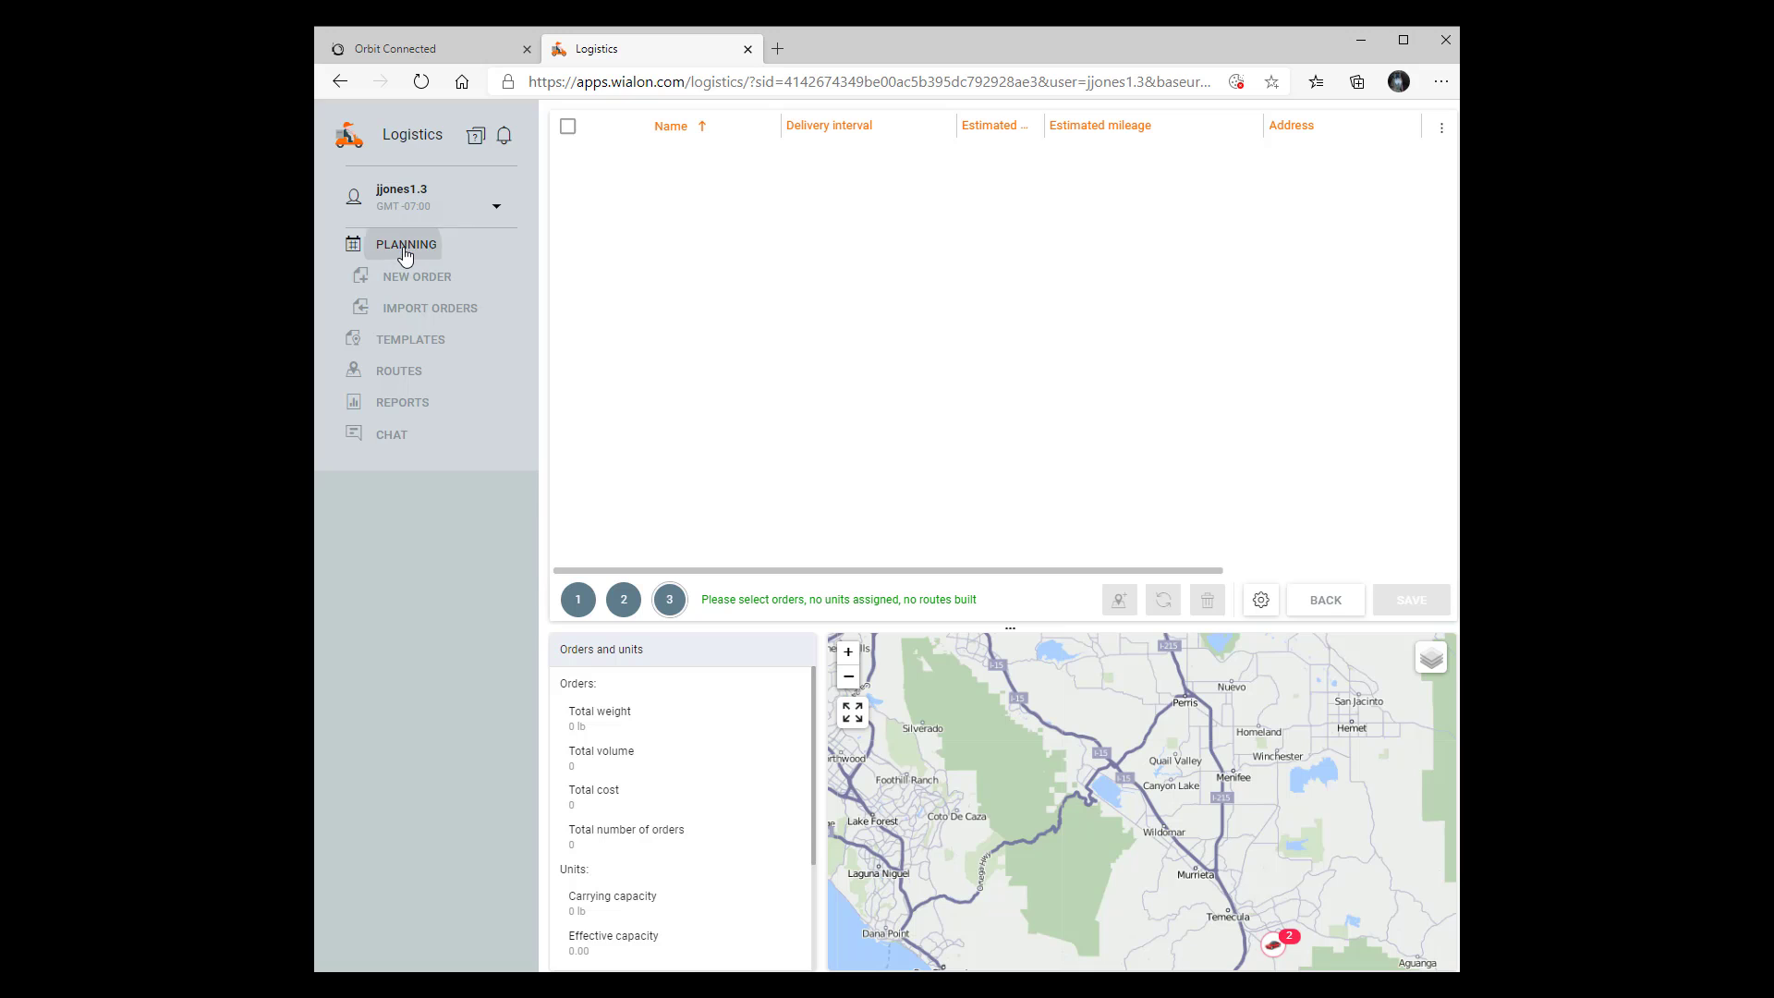
{"action": "left_click", "coordinate": [570, 126]}
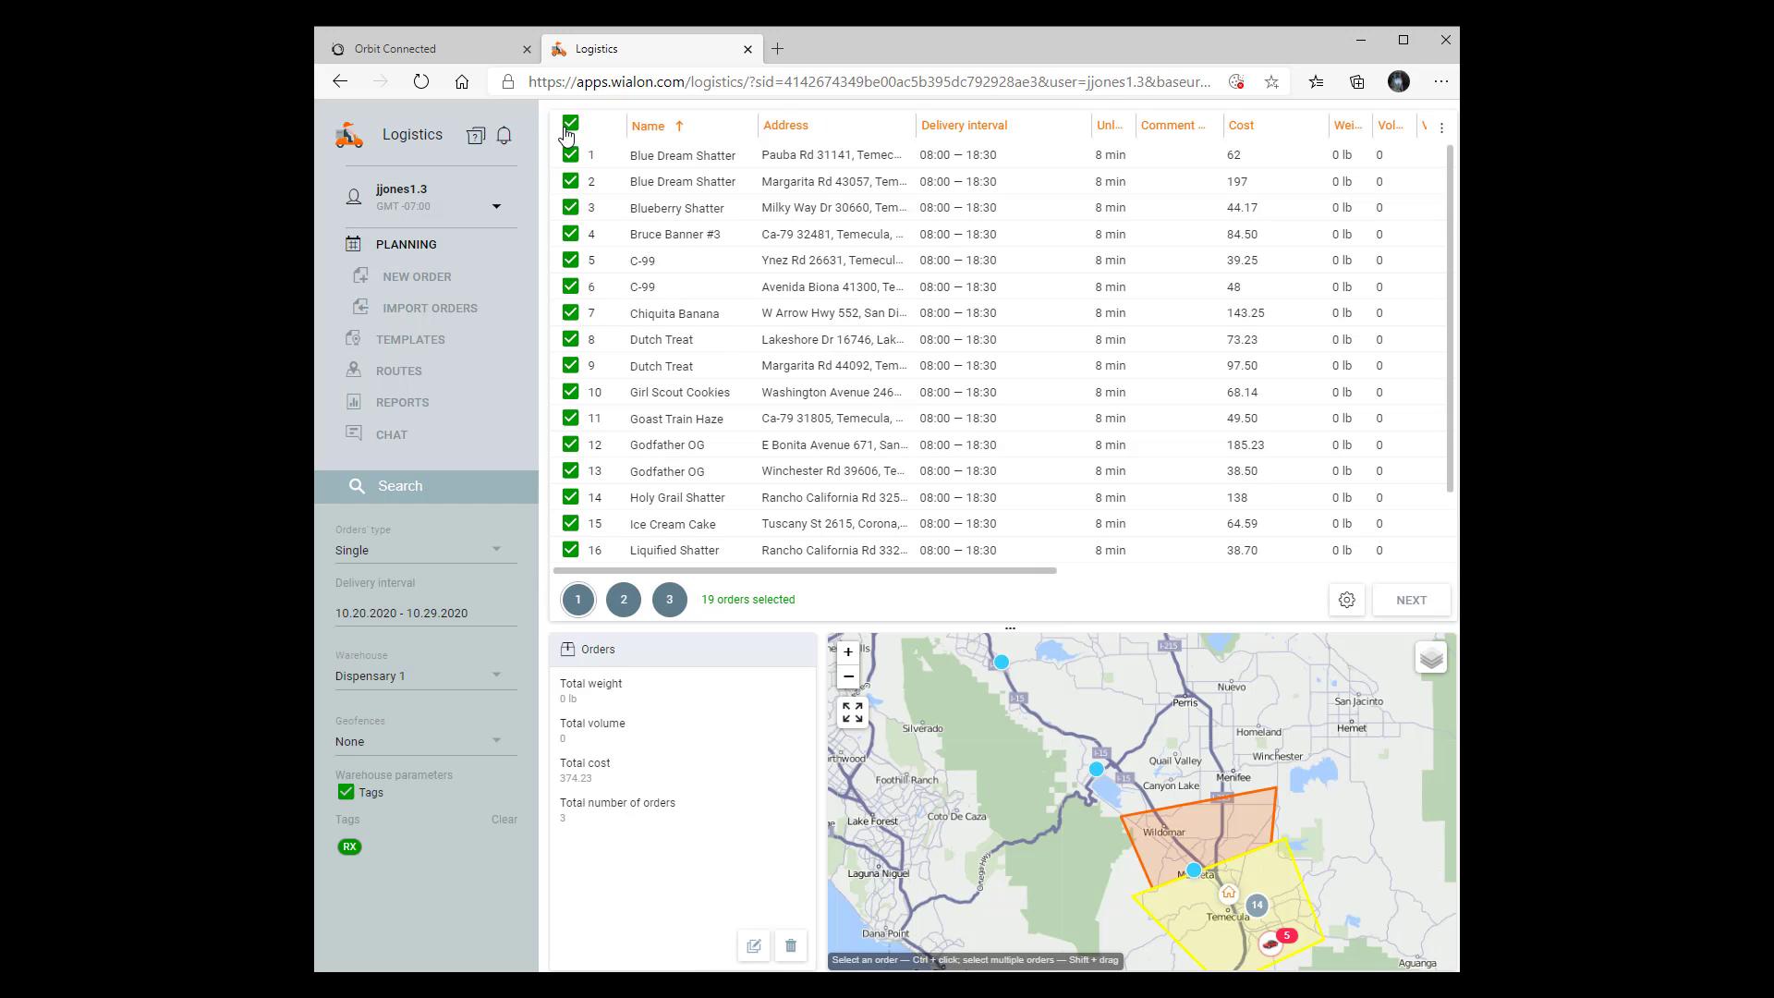
{"action": "left_click", "coordinate": [1411, 602]}
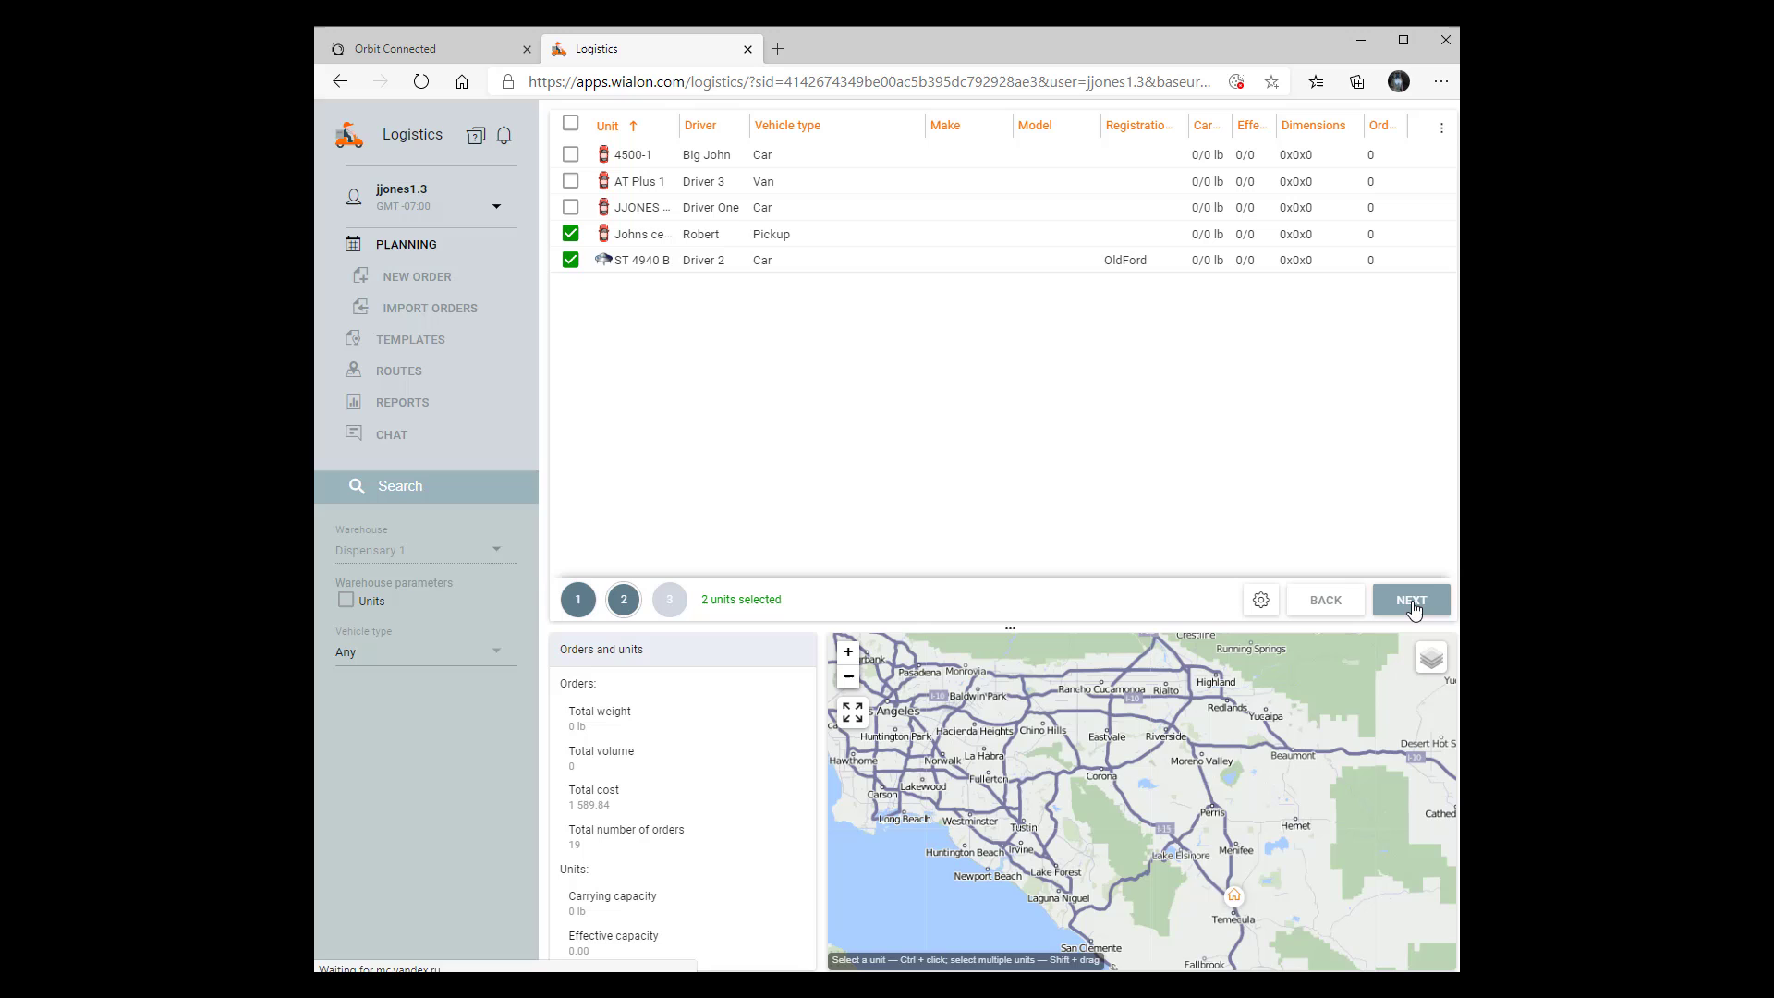
{"action": "left_click", "coordinate": [570, 208]}
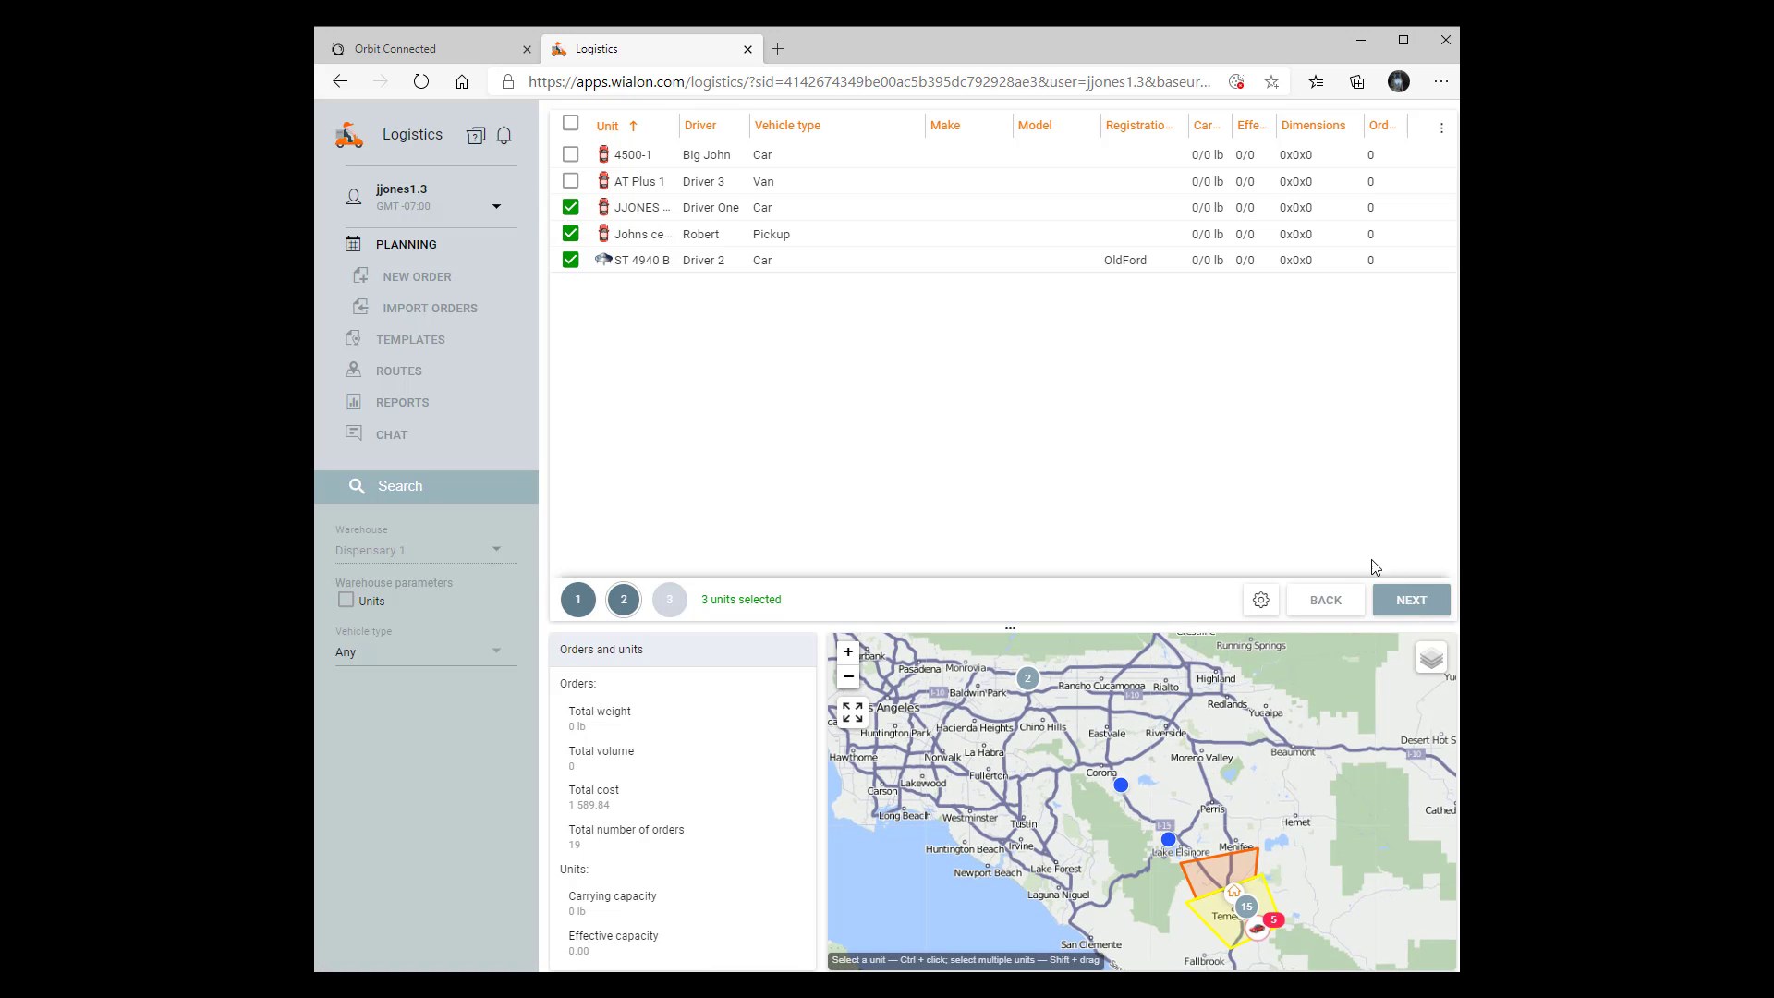
{"action": "left_click", "coordinate": [1404, 603]}
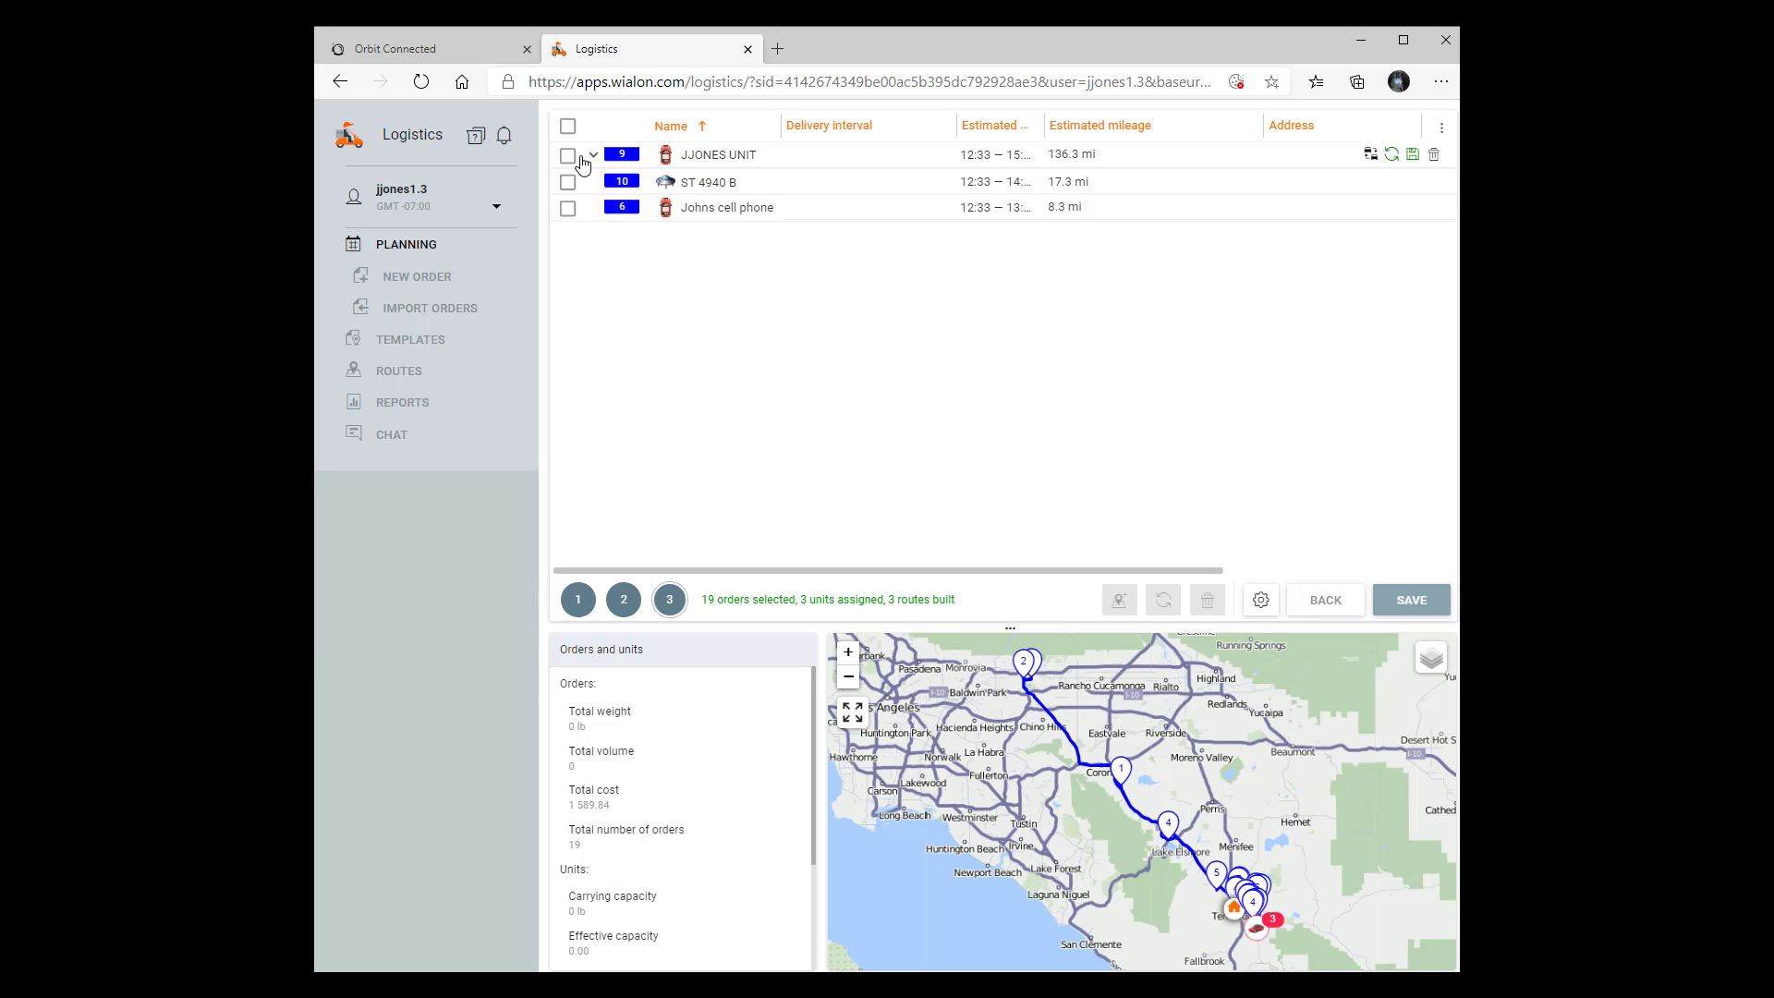
- Expand the stop lists of all three built routes to examine how the orders are divided among the units
{"action": "left_click", "coordinate": [595, 156]}
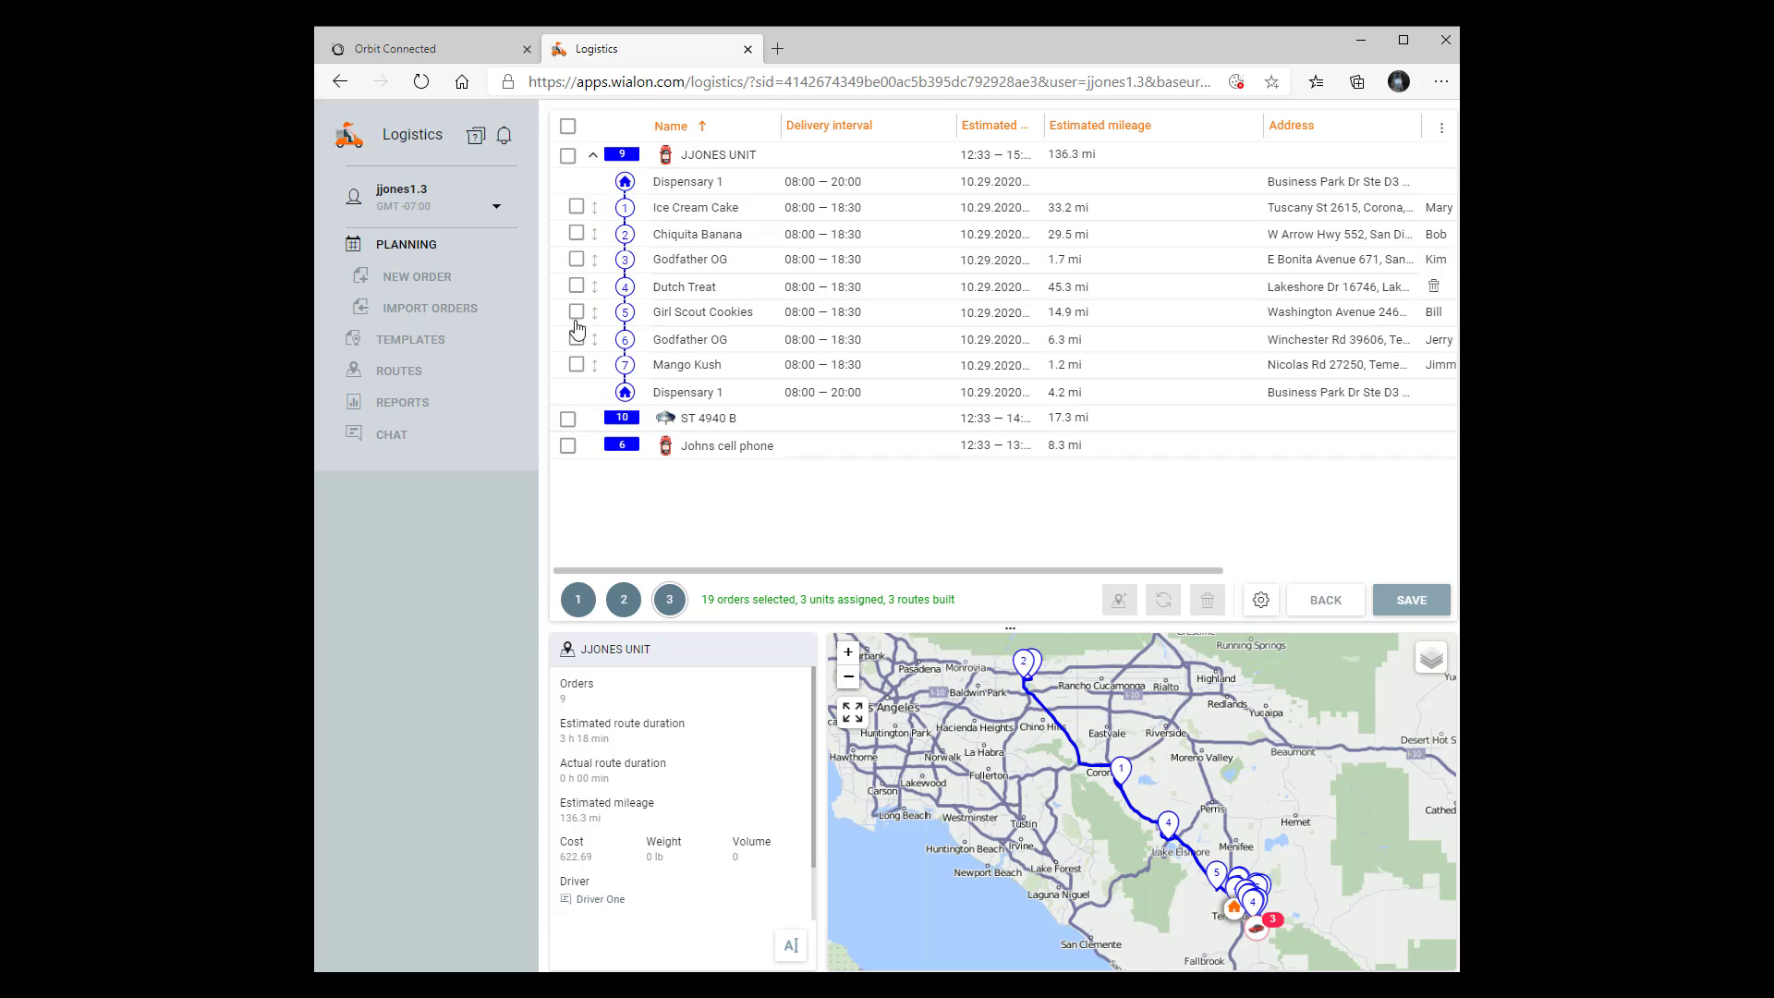
{"action": "left_click", "coordinate": [596, 420]}
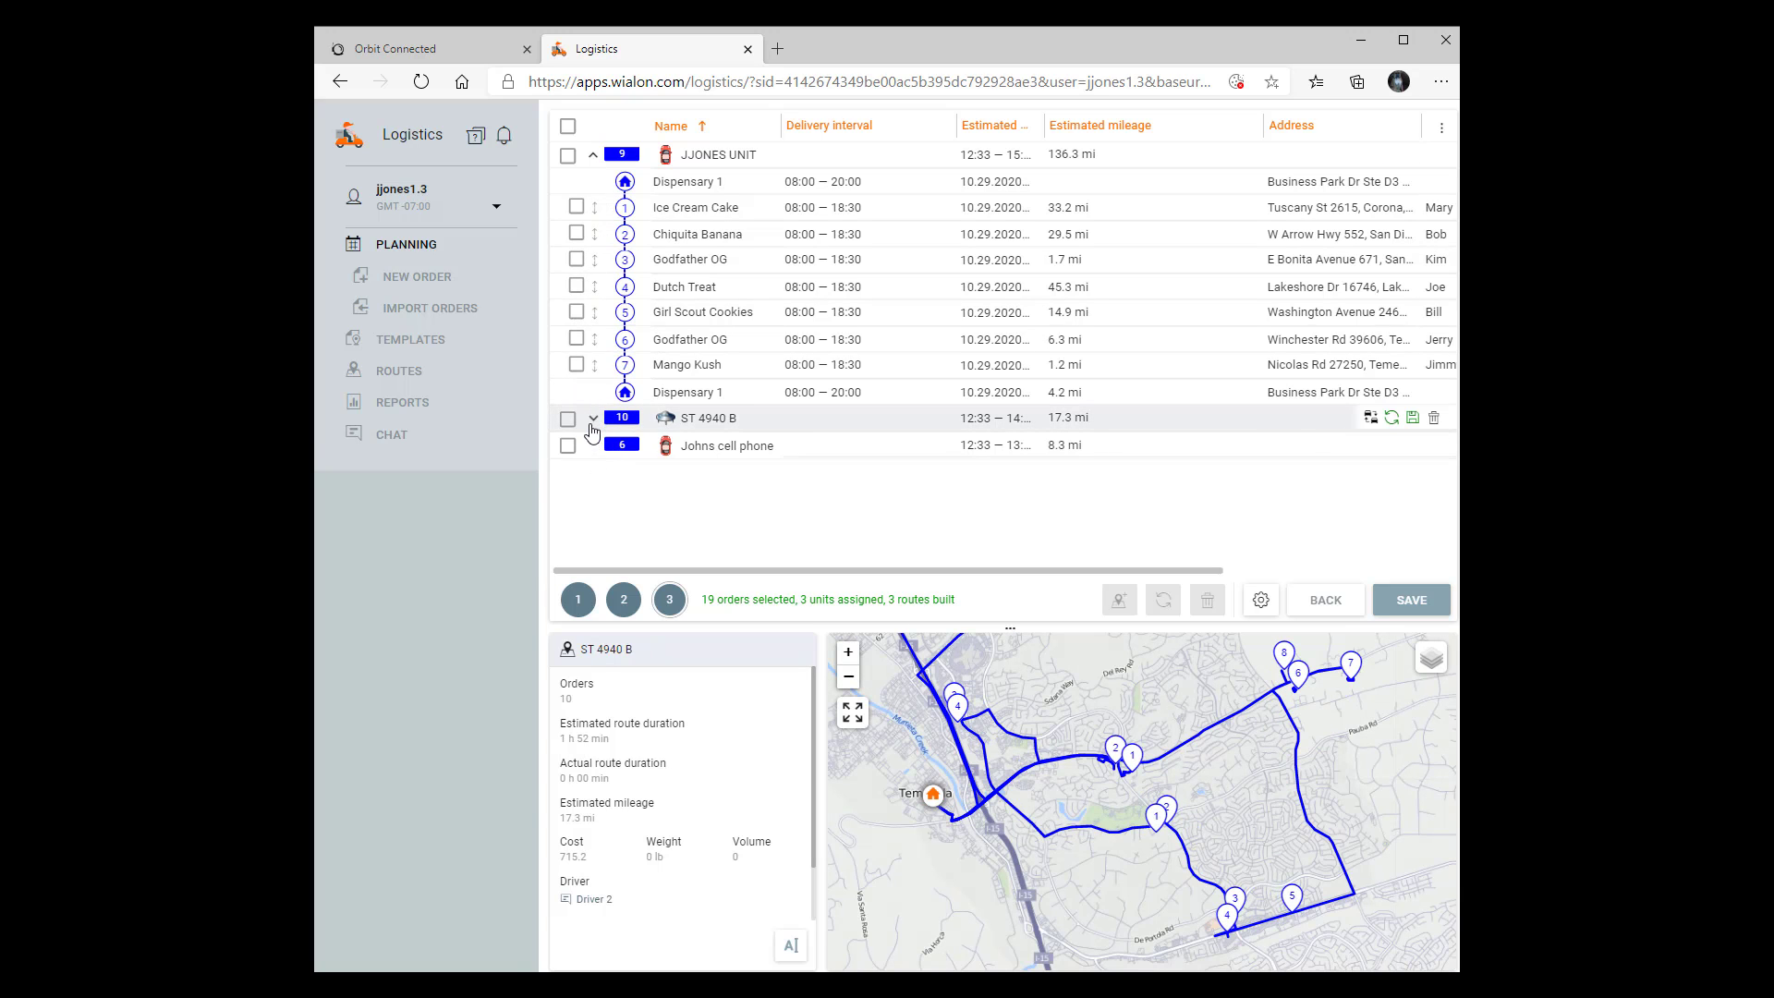
{"action": "scroll", "coordinate": [589, 496], "scroll_direction": "down", "scroll_amount": 2}
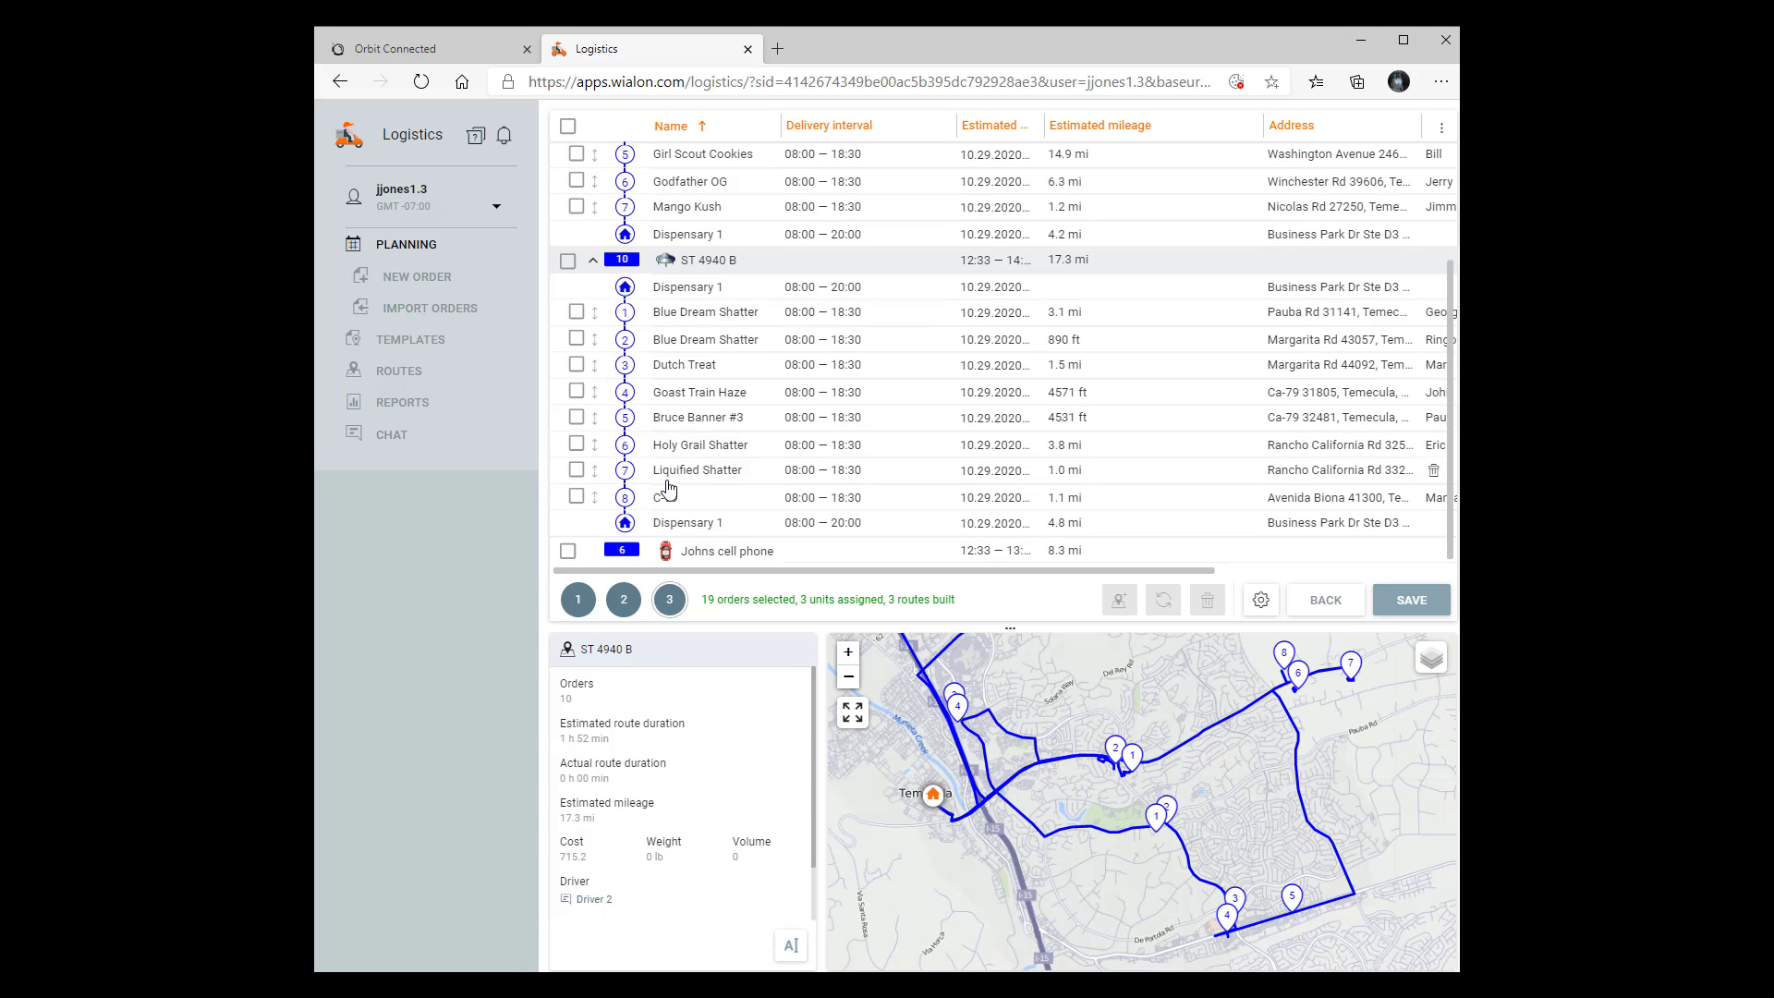
{"action": "left_click", "coordinate": [594, 554]}
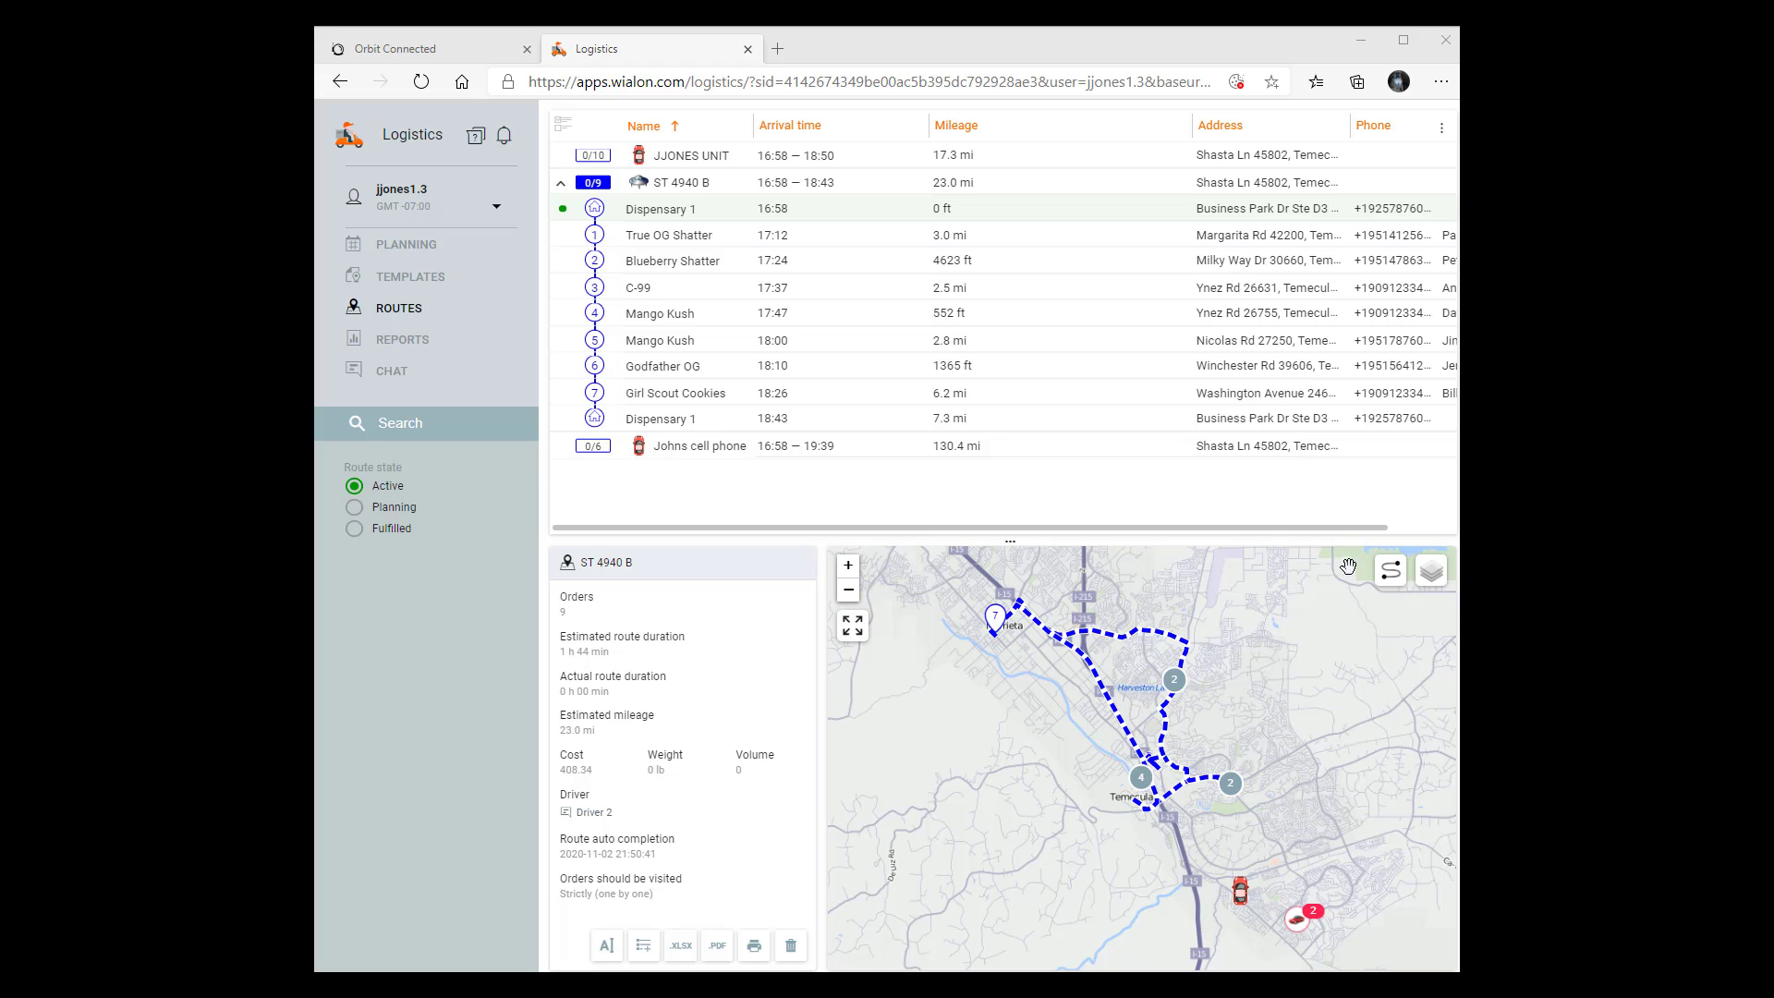
{"action": "left_click", "coordinate": [665, 214]}
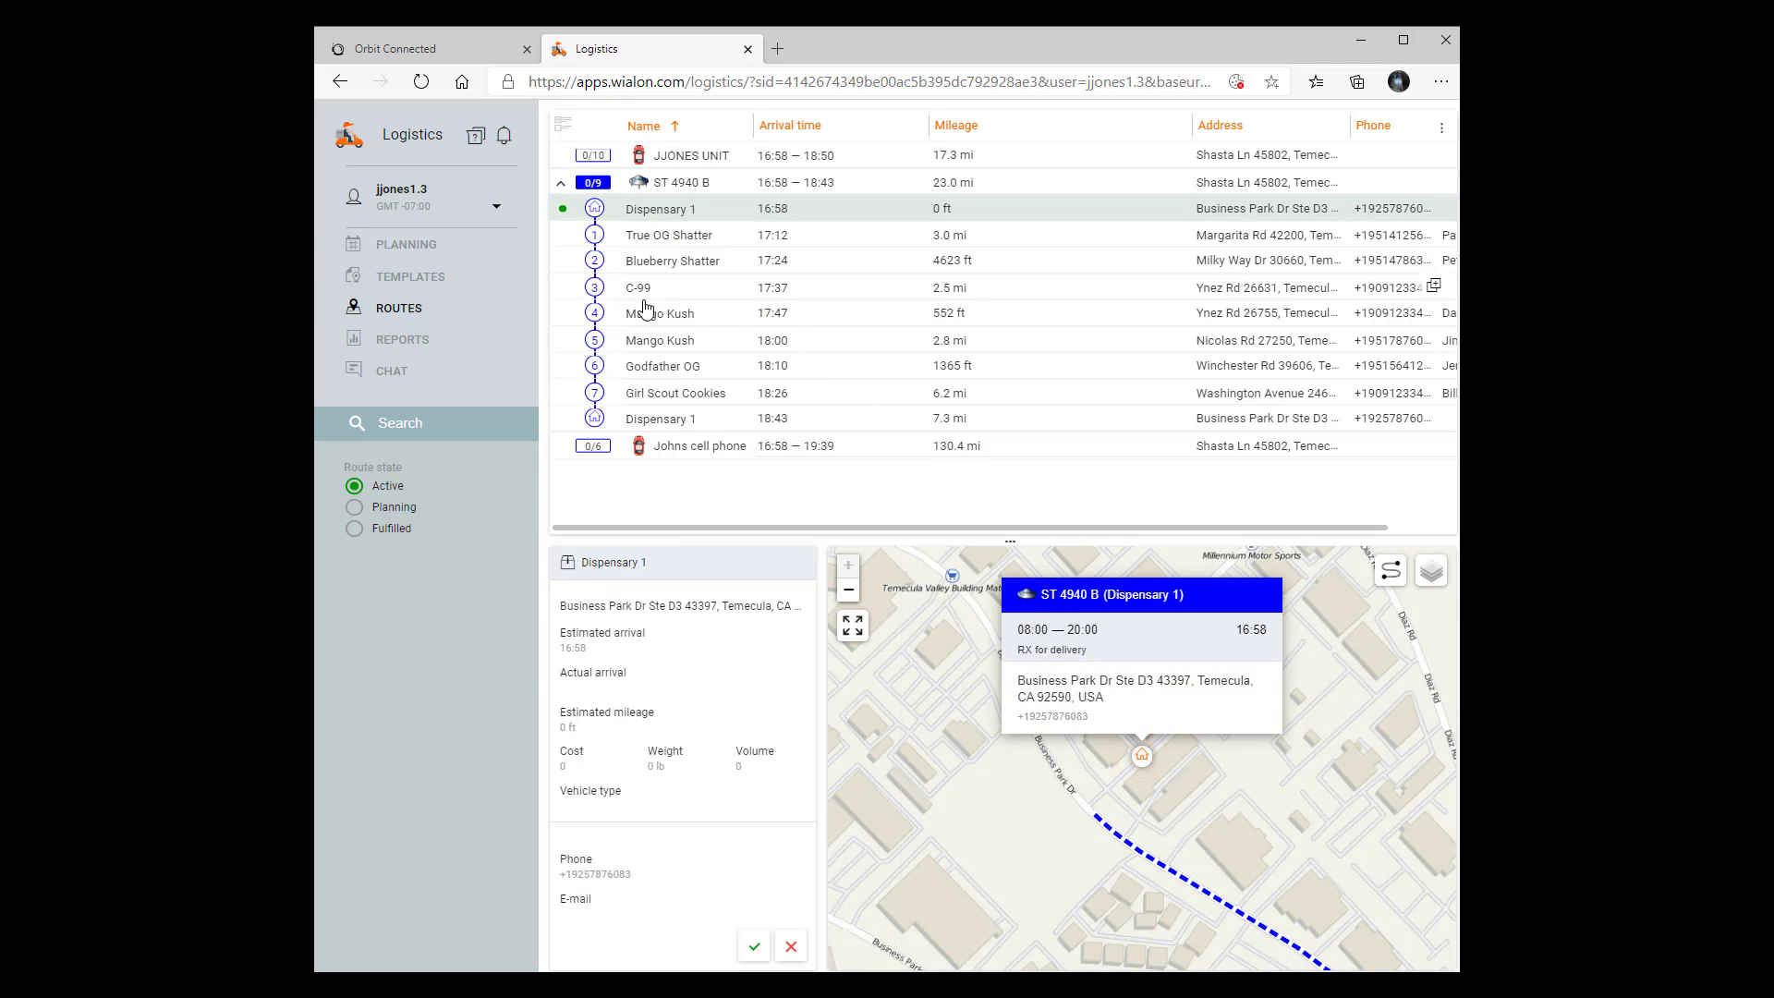
{"action": "left_click", "coordinate": [752, 949]}
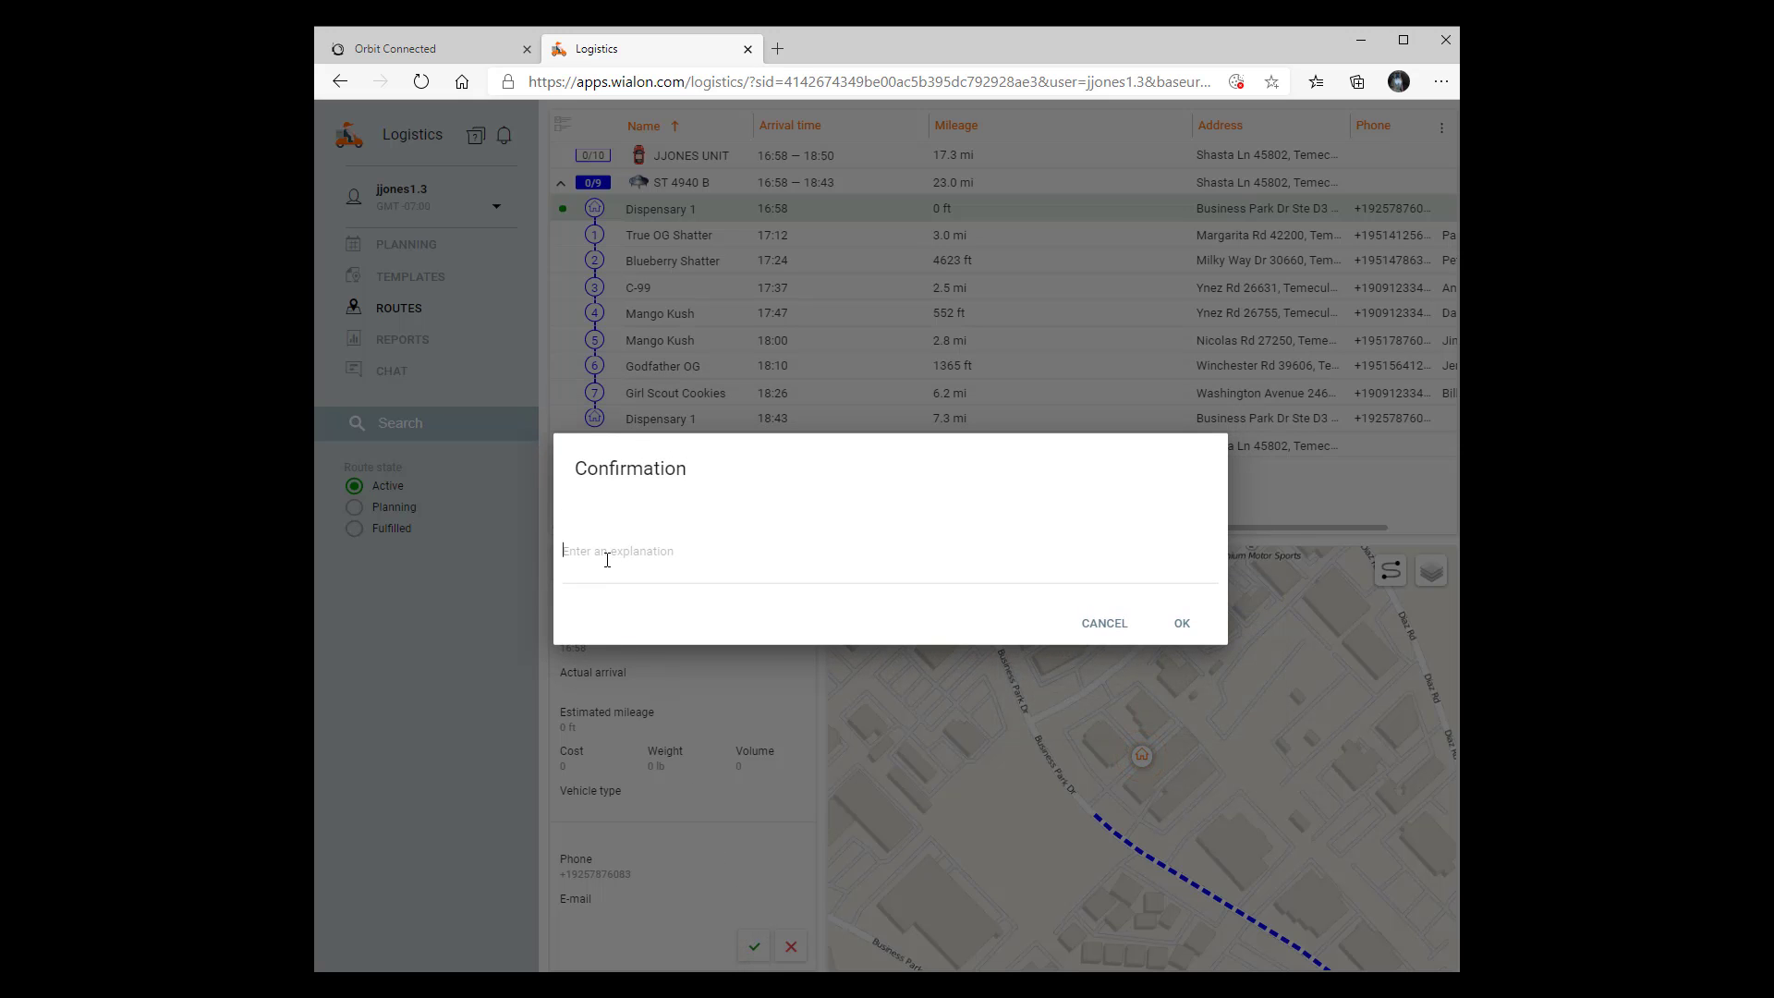
{"action": "left_click", "coordinate": [607, 560]}
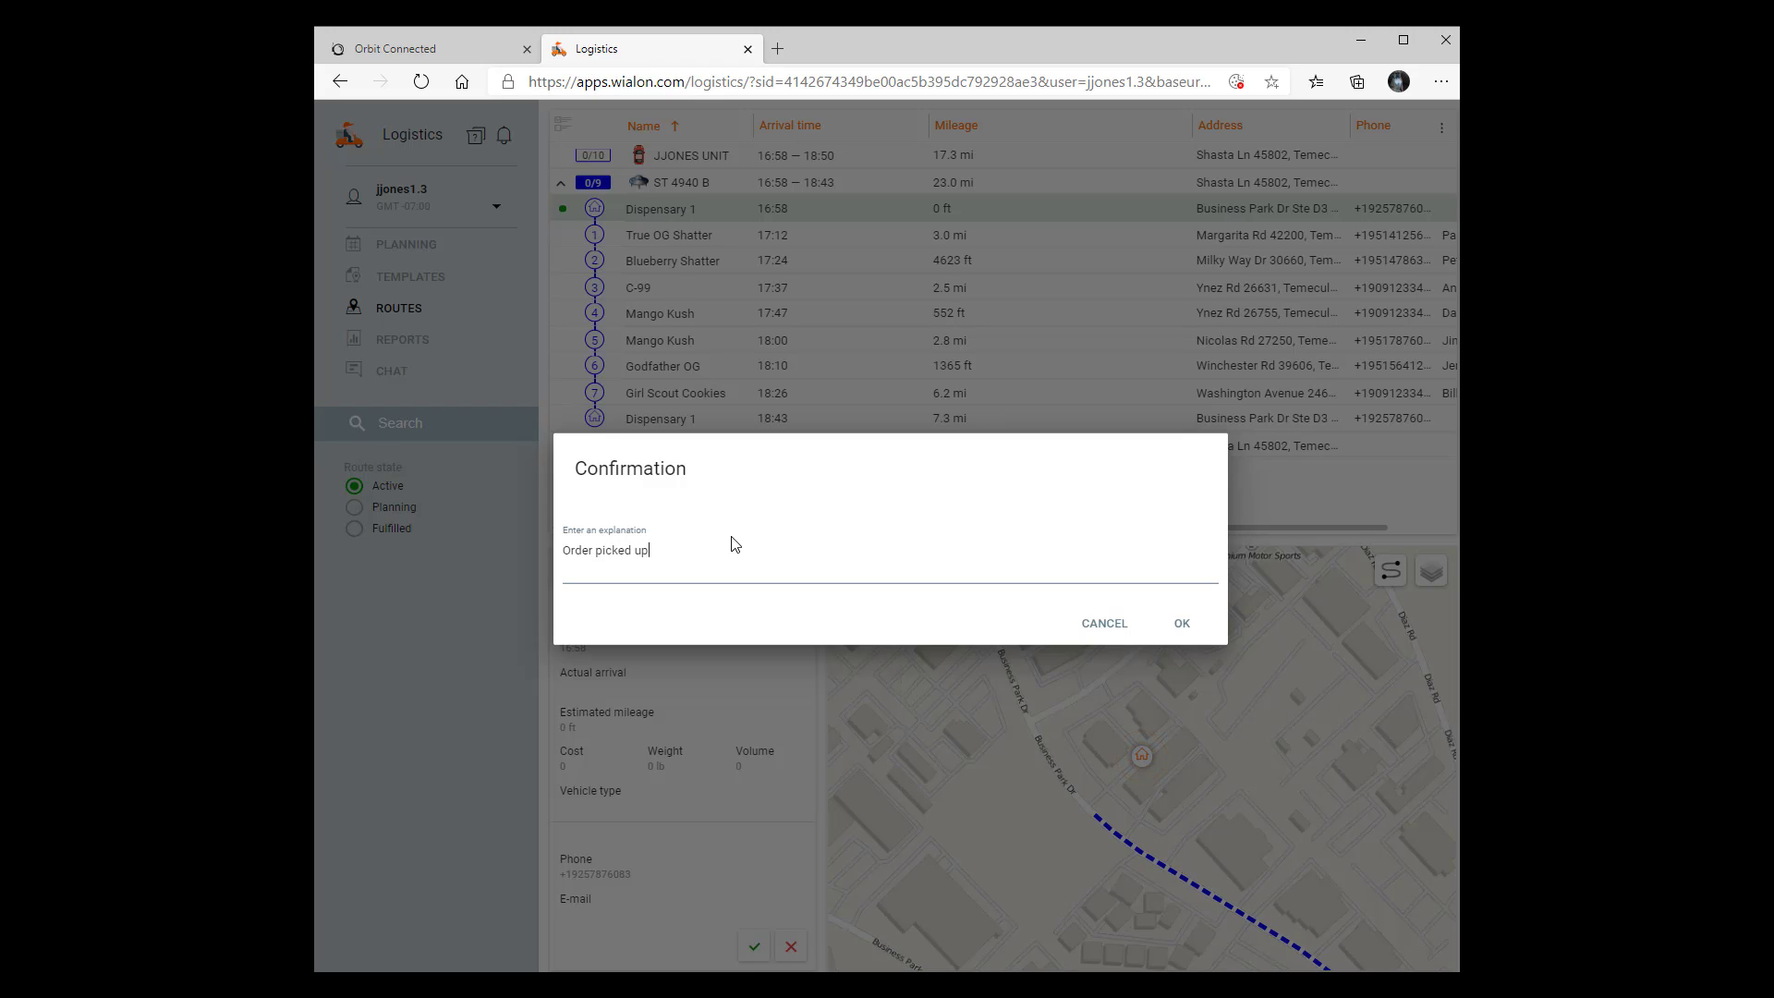
{"action": "type", "text": "Order picked up and loaded"}
{"action": "left_click", "coordinate": [1191, 629]}
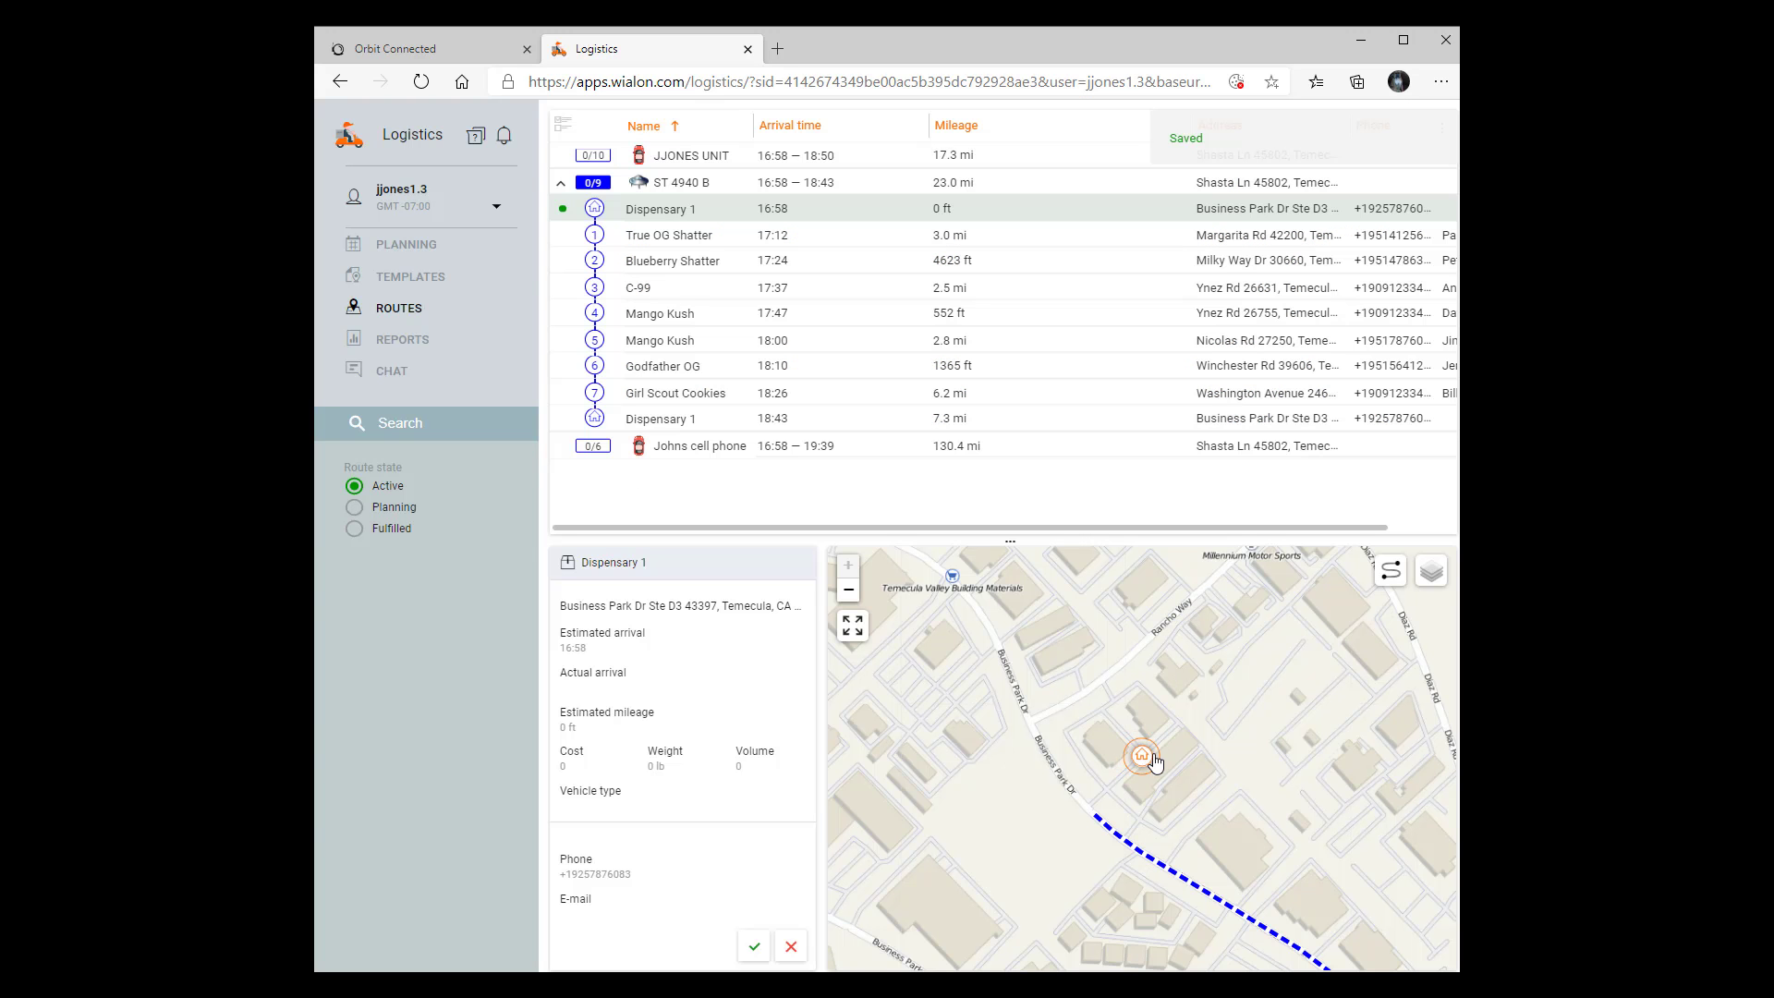
{"action": "scroll", "coordinate": [1147, 756], "scroll_direction": "down", "scroll_amount": 3}
{"action": "scroll", "coordinate": [1128, 772], "scroll_direction": "down", "scroll_amount": 4}
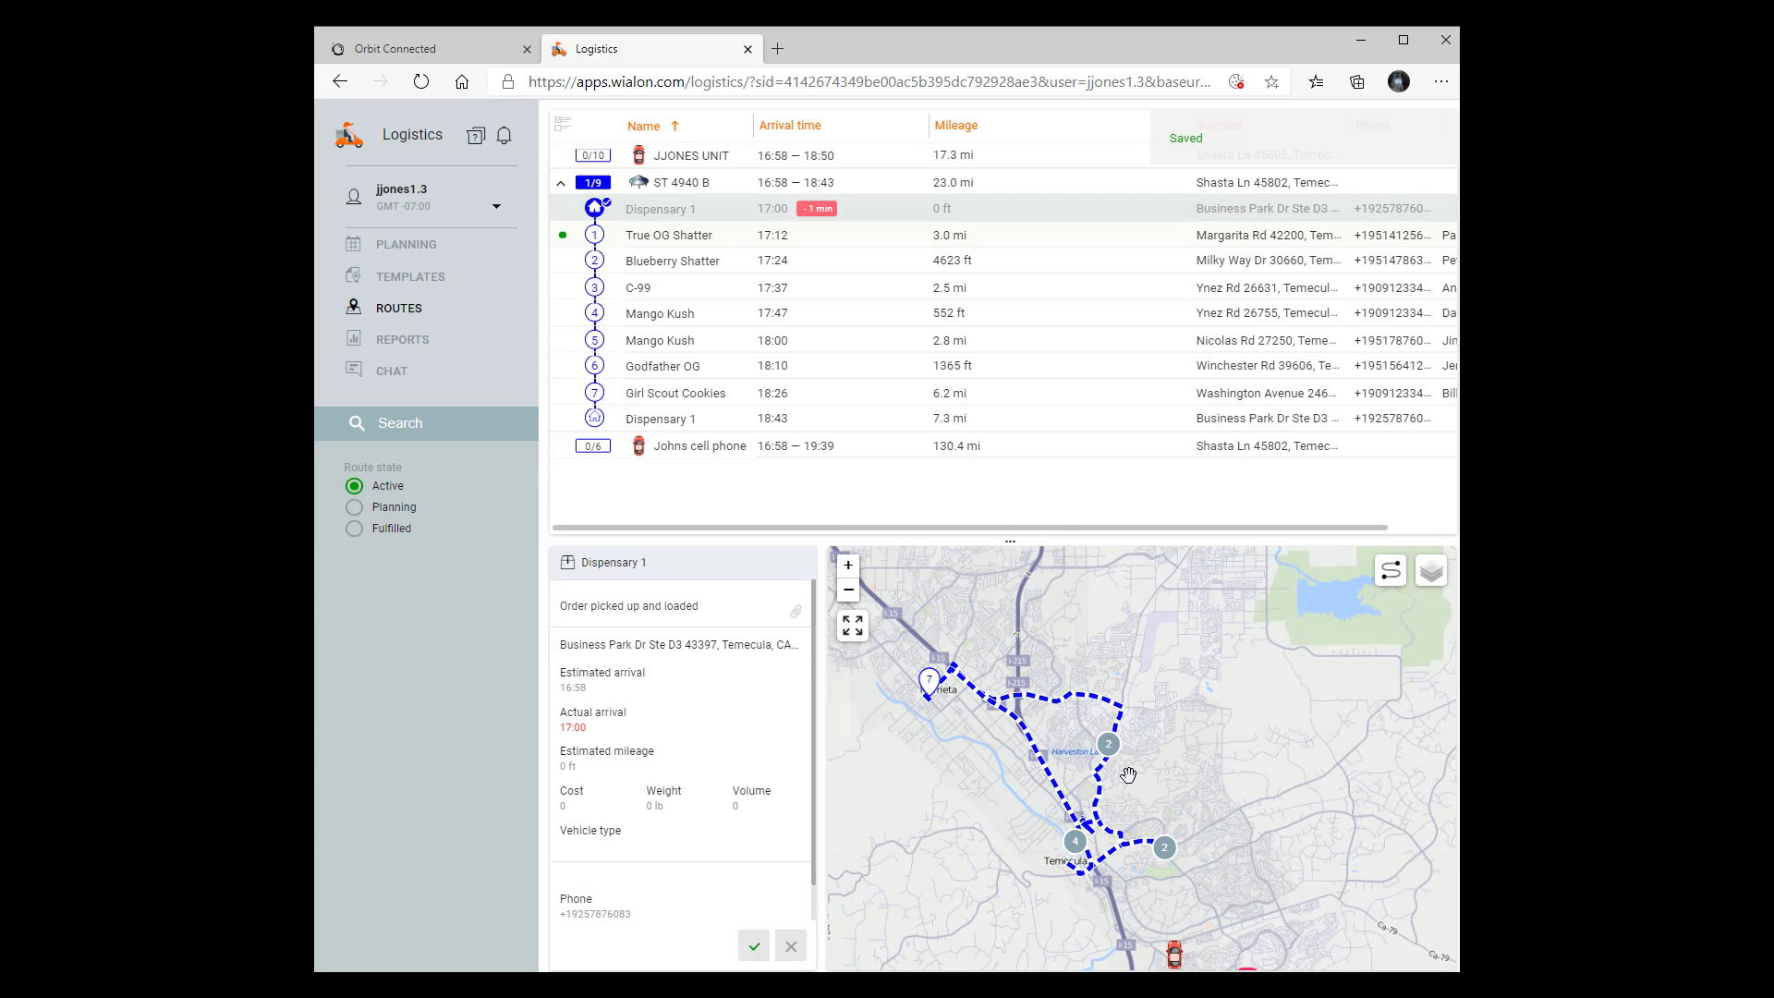
{"action": "scroll", "coordinate": [1128, 773], "scroll_direction": "up", "scroll_amount": 2}
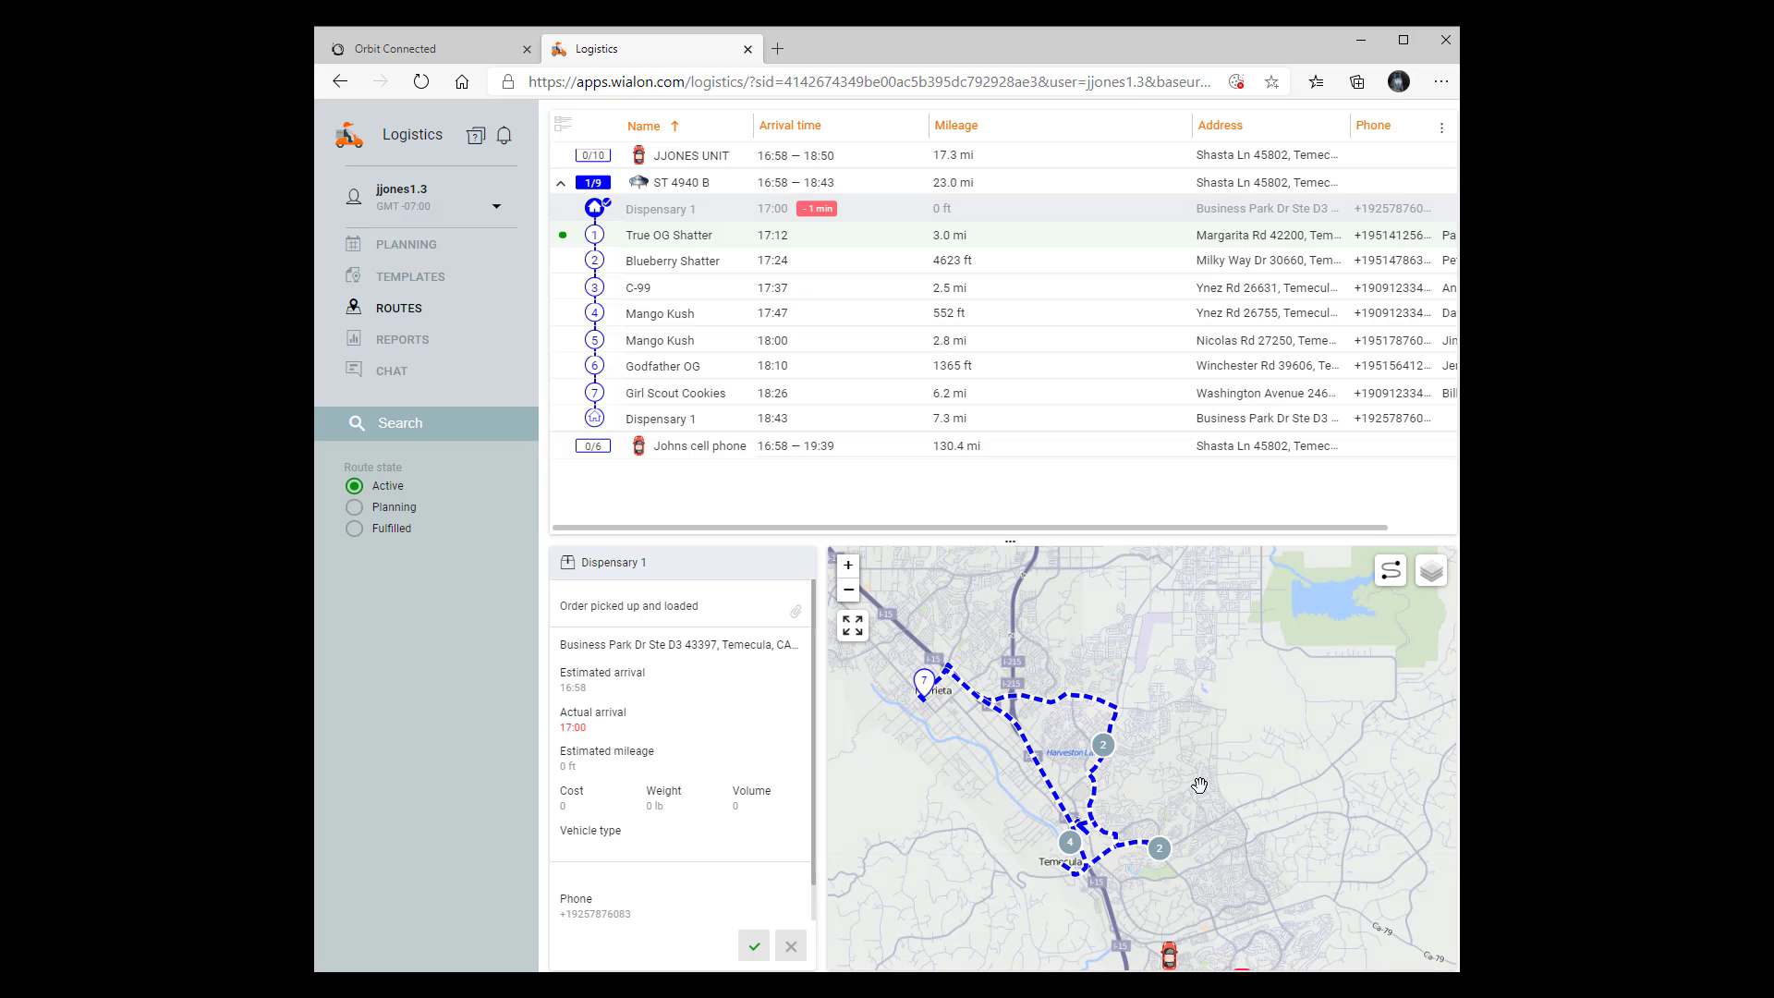
{"action": "left_click_drag", "start_coordinate": [1200, 785], "coordinate": [1234, 756]}
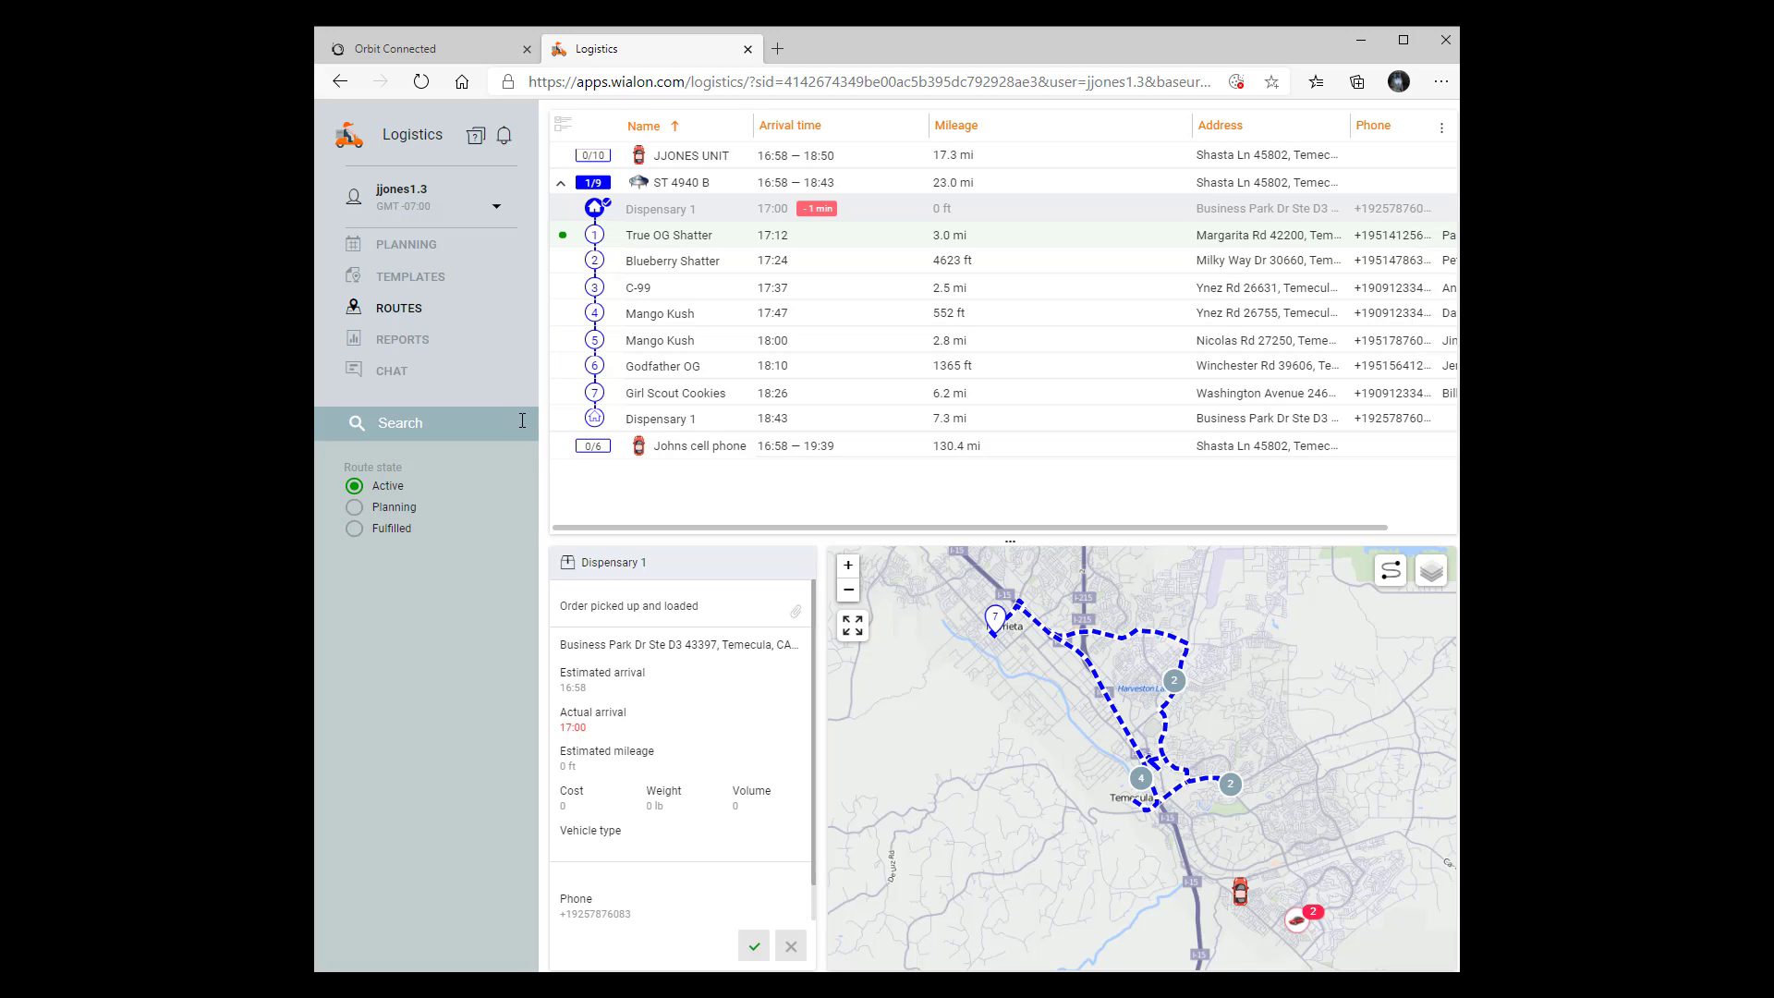
- Reject the True OG Shatter order at stop 1 of the ST 4940 B route with the explanation "No one home"
{"action": "left_click", "coordinate": [634, 242]}
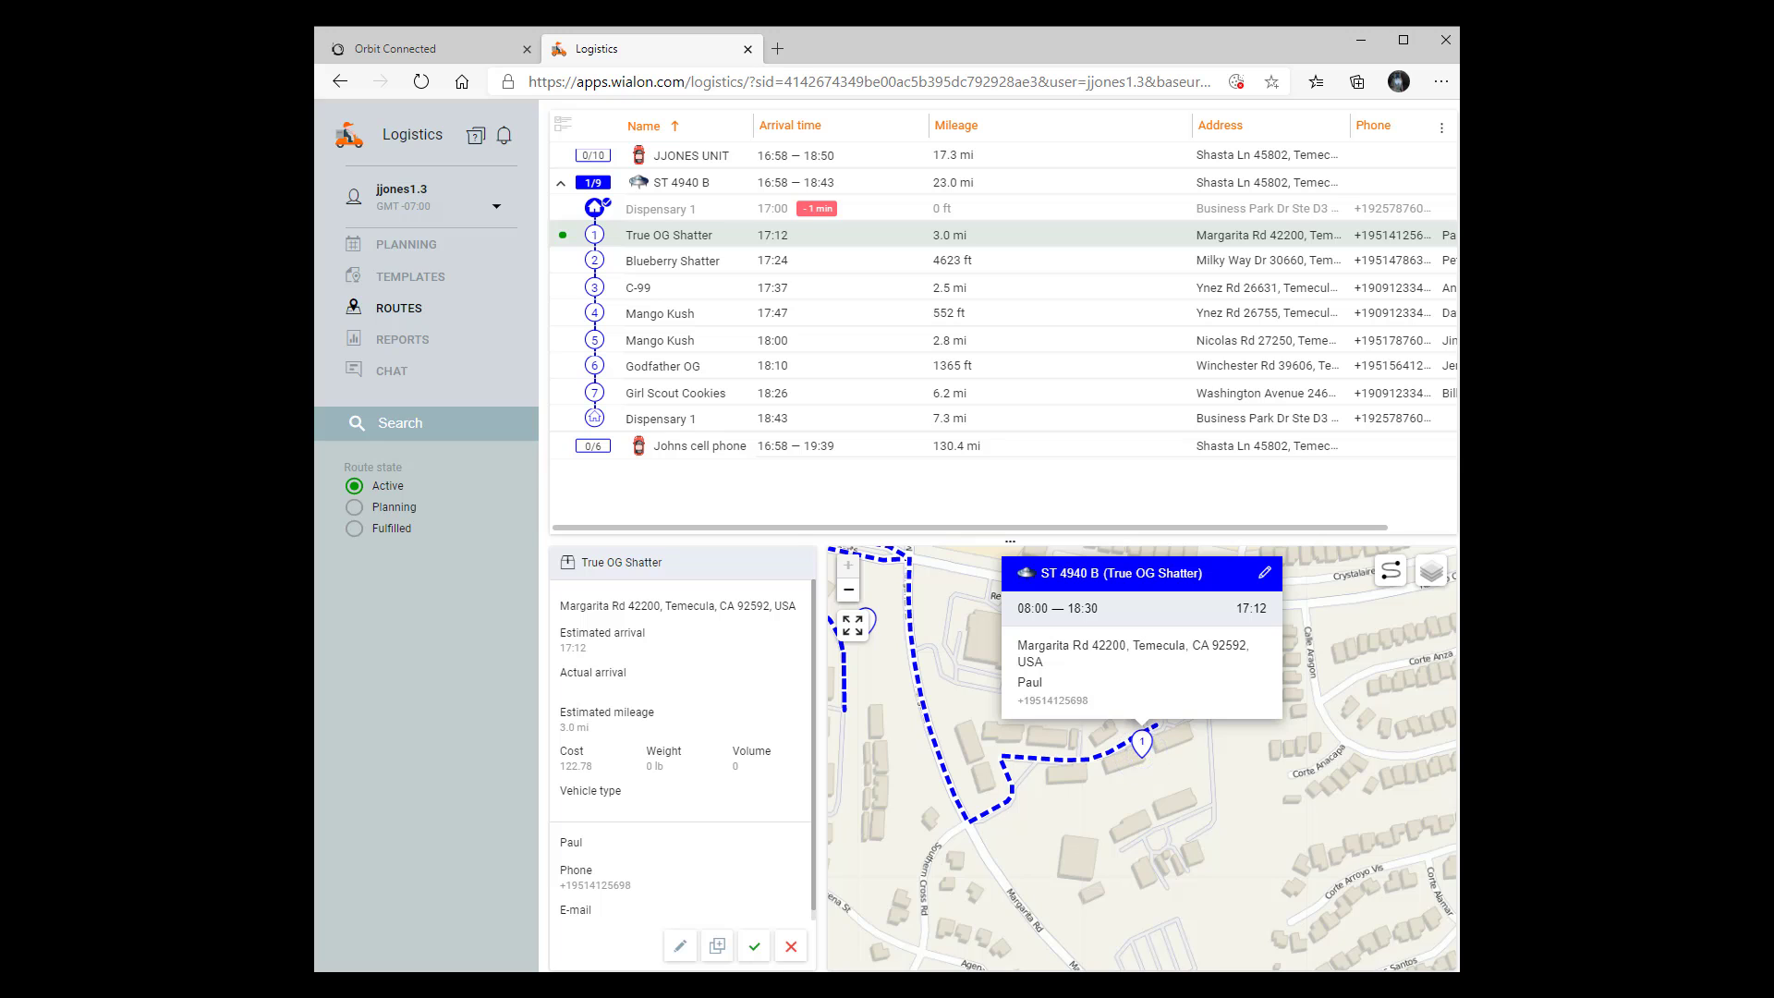
{"action": "left_click", "coordinate": [791, 947]}
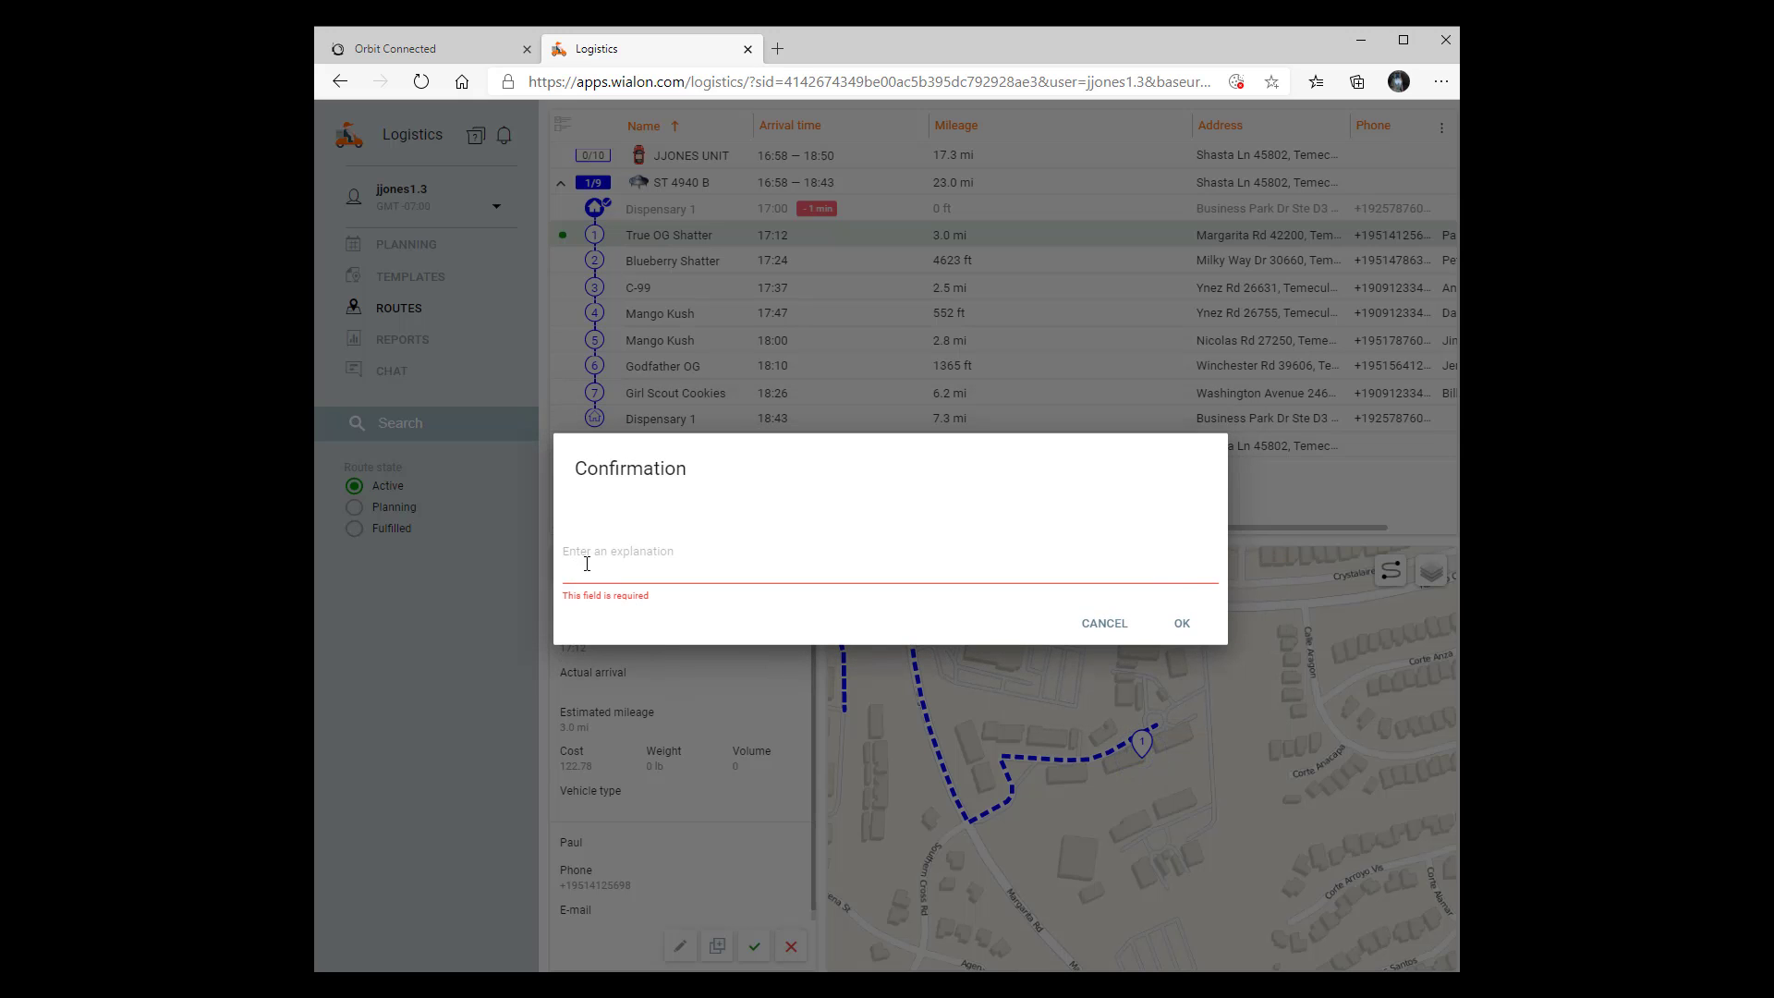
{"action": "left_click", "coordinate": [586, 563]}
{"action": "type", "text": "No one home"}
{"action": "left_click", "coordinate": [1182, 624]}
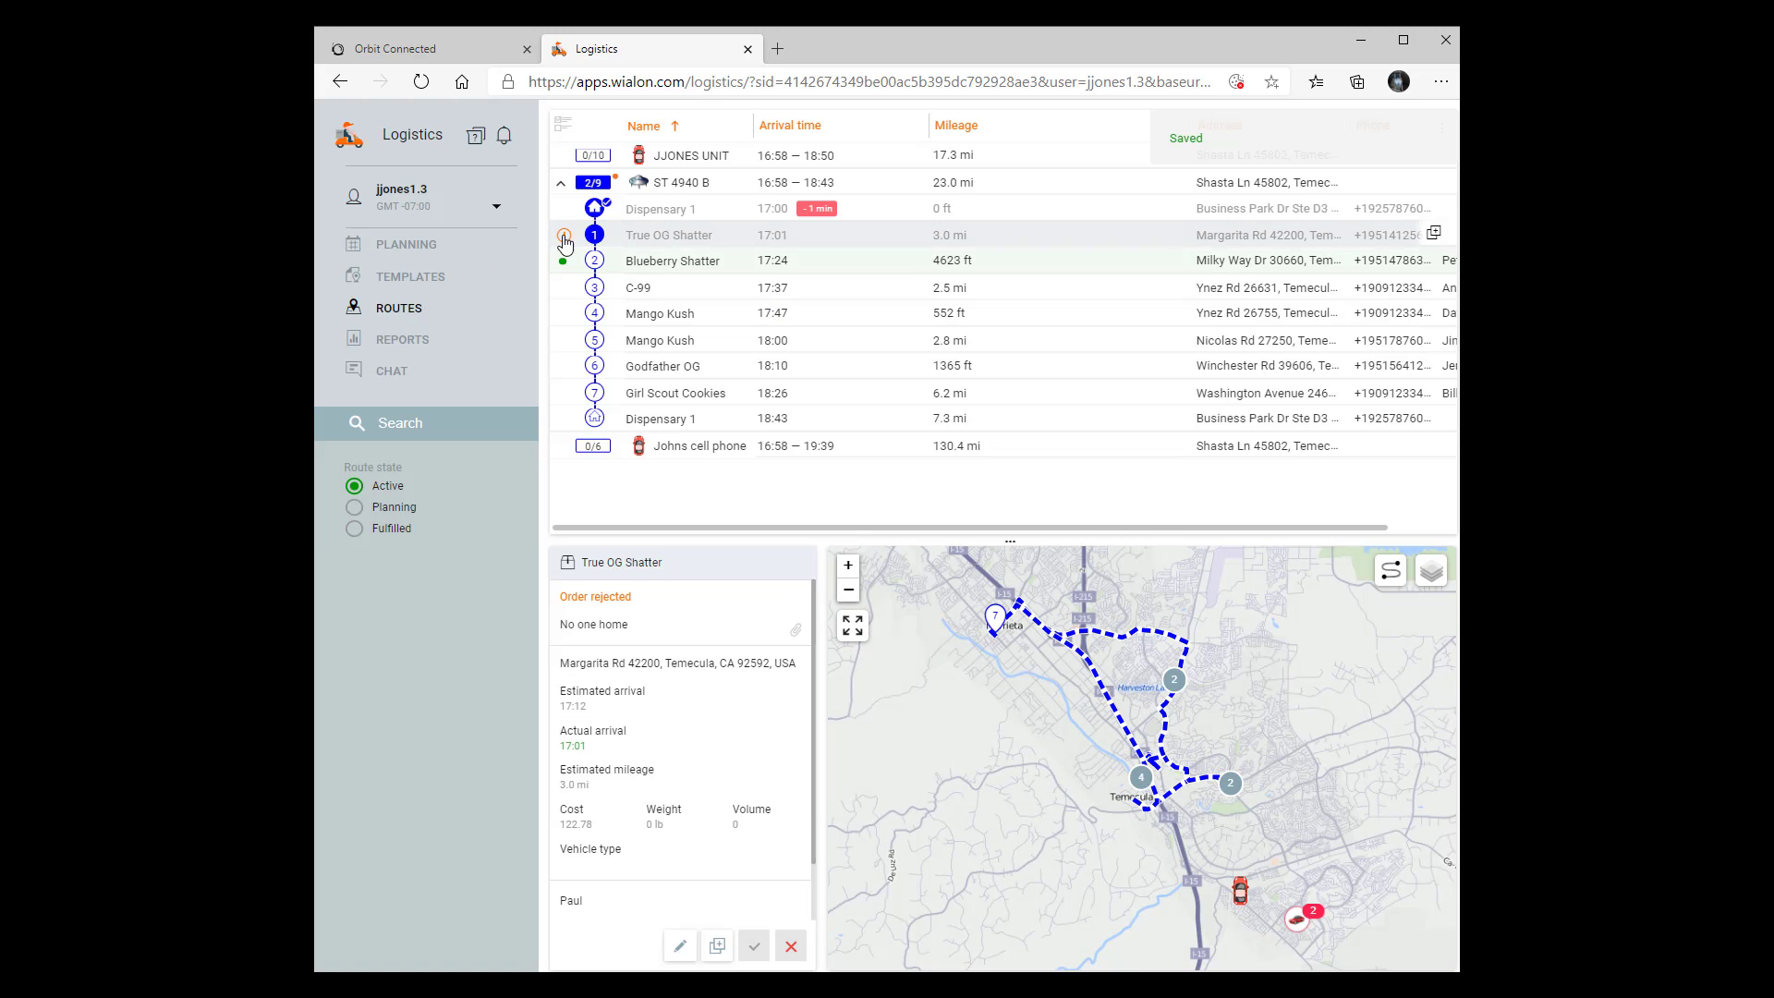
{"action": "mouse_move", "coordinate": [565, 243]}
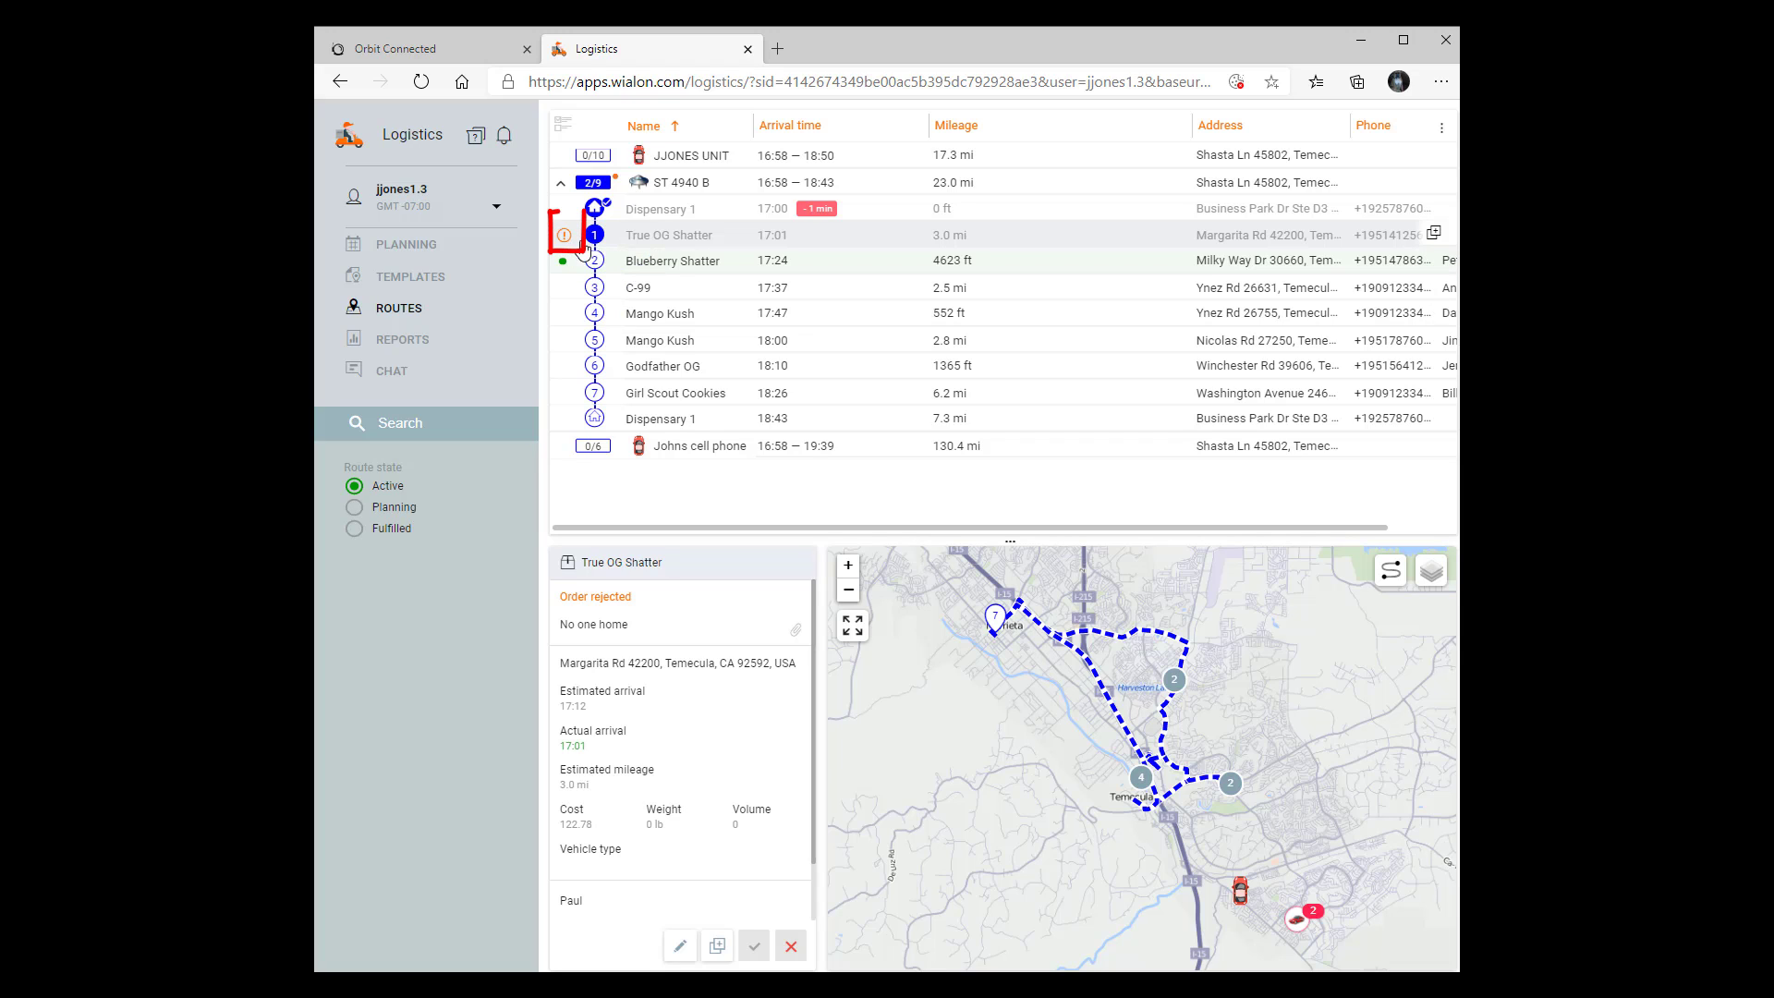
- Confirm the Blueberry Shatter order at stop 2 with the explanation "delivered"
{"action": "left_click", "coordinate": [633, 266]}
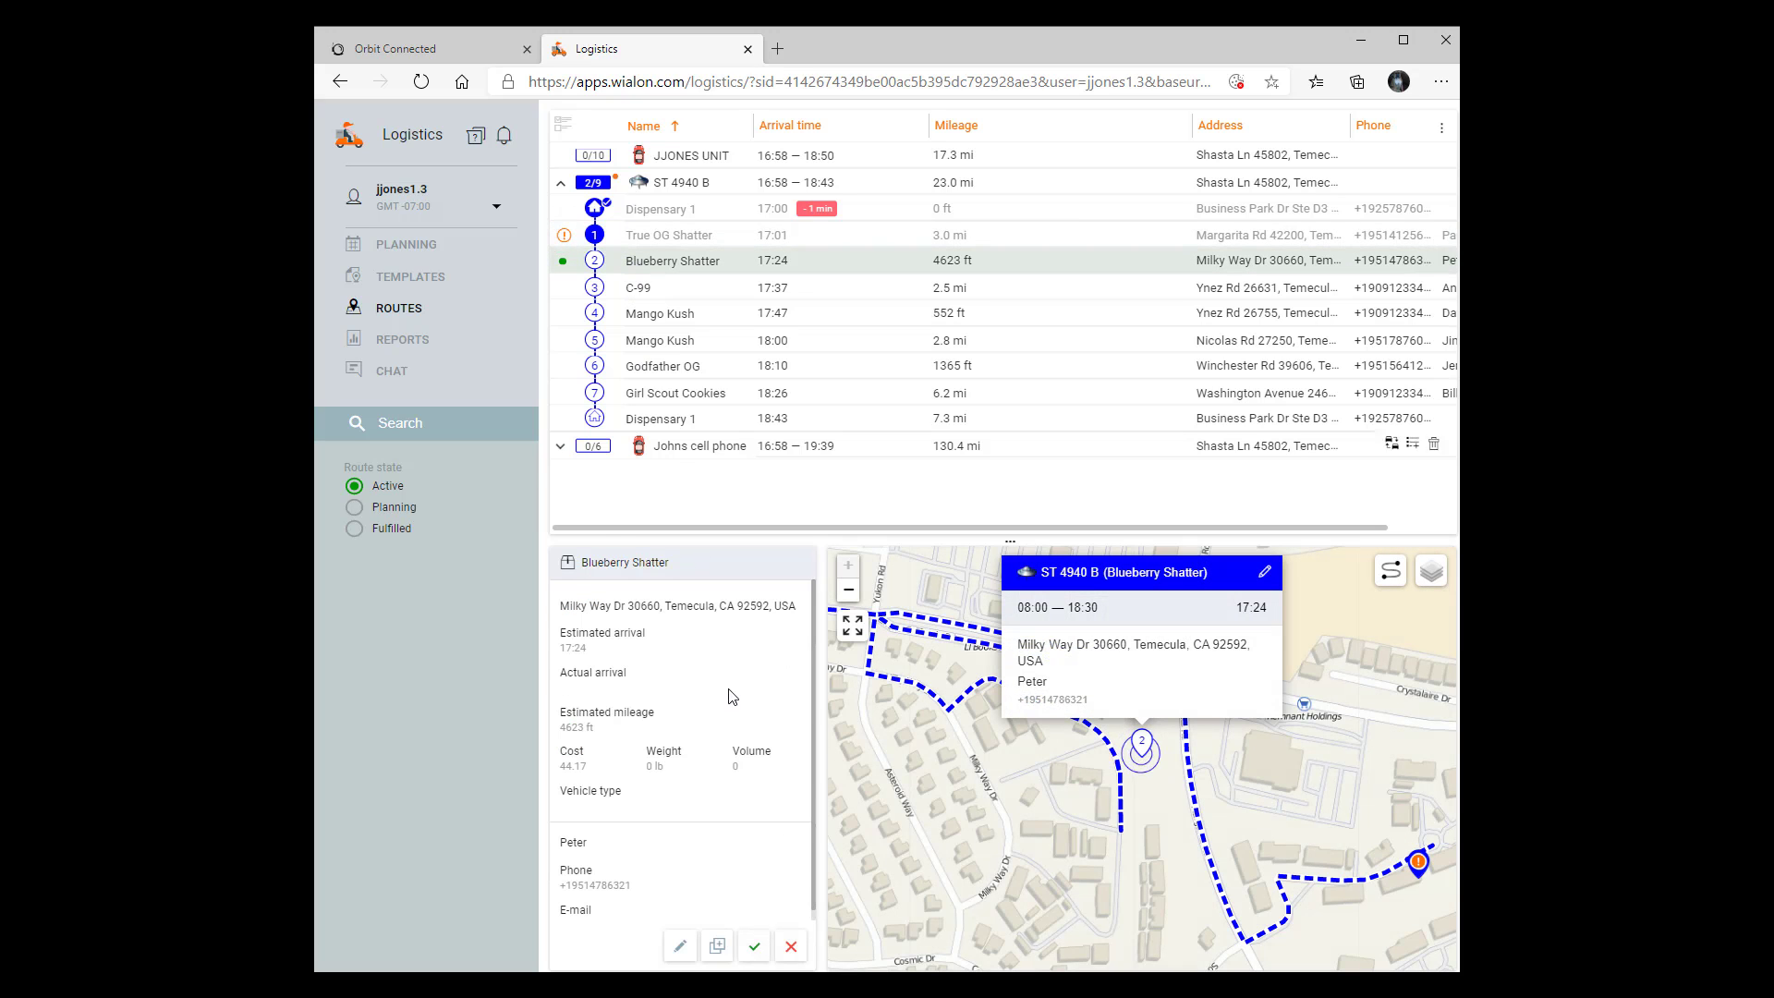
{"action": "left_click", "coordinate": [755, 947]}
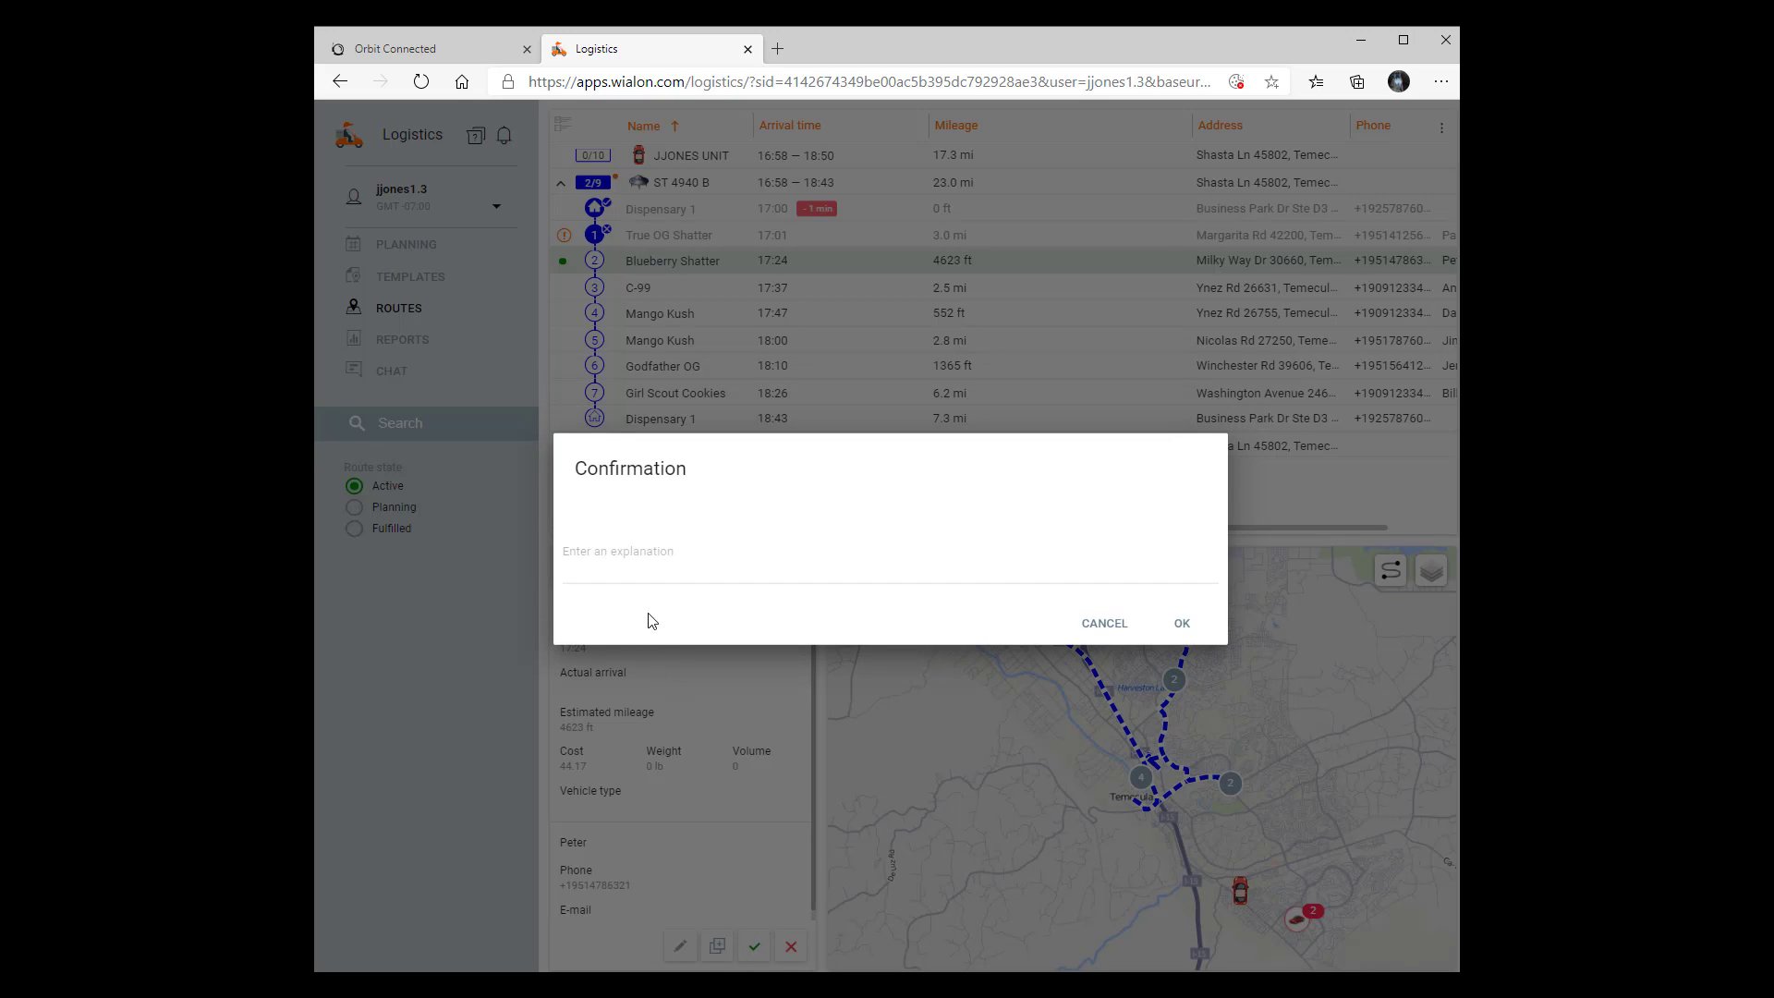
{"action": "left_click", "coordinate": [611, 559]}
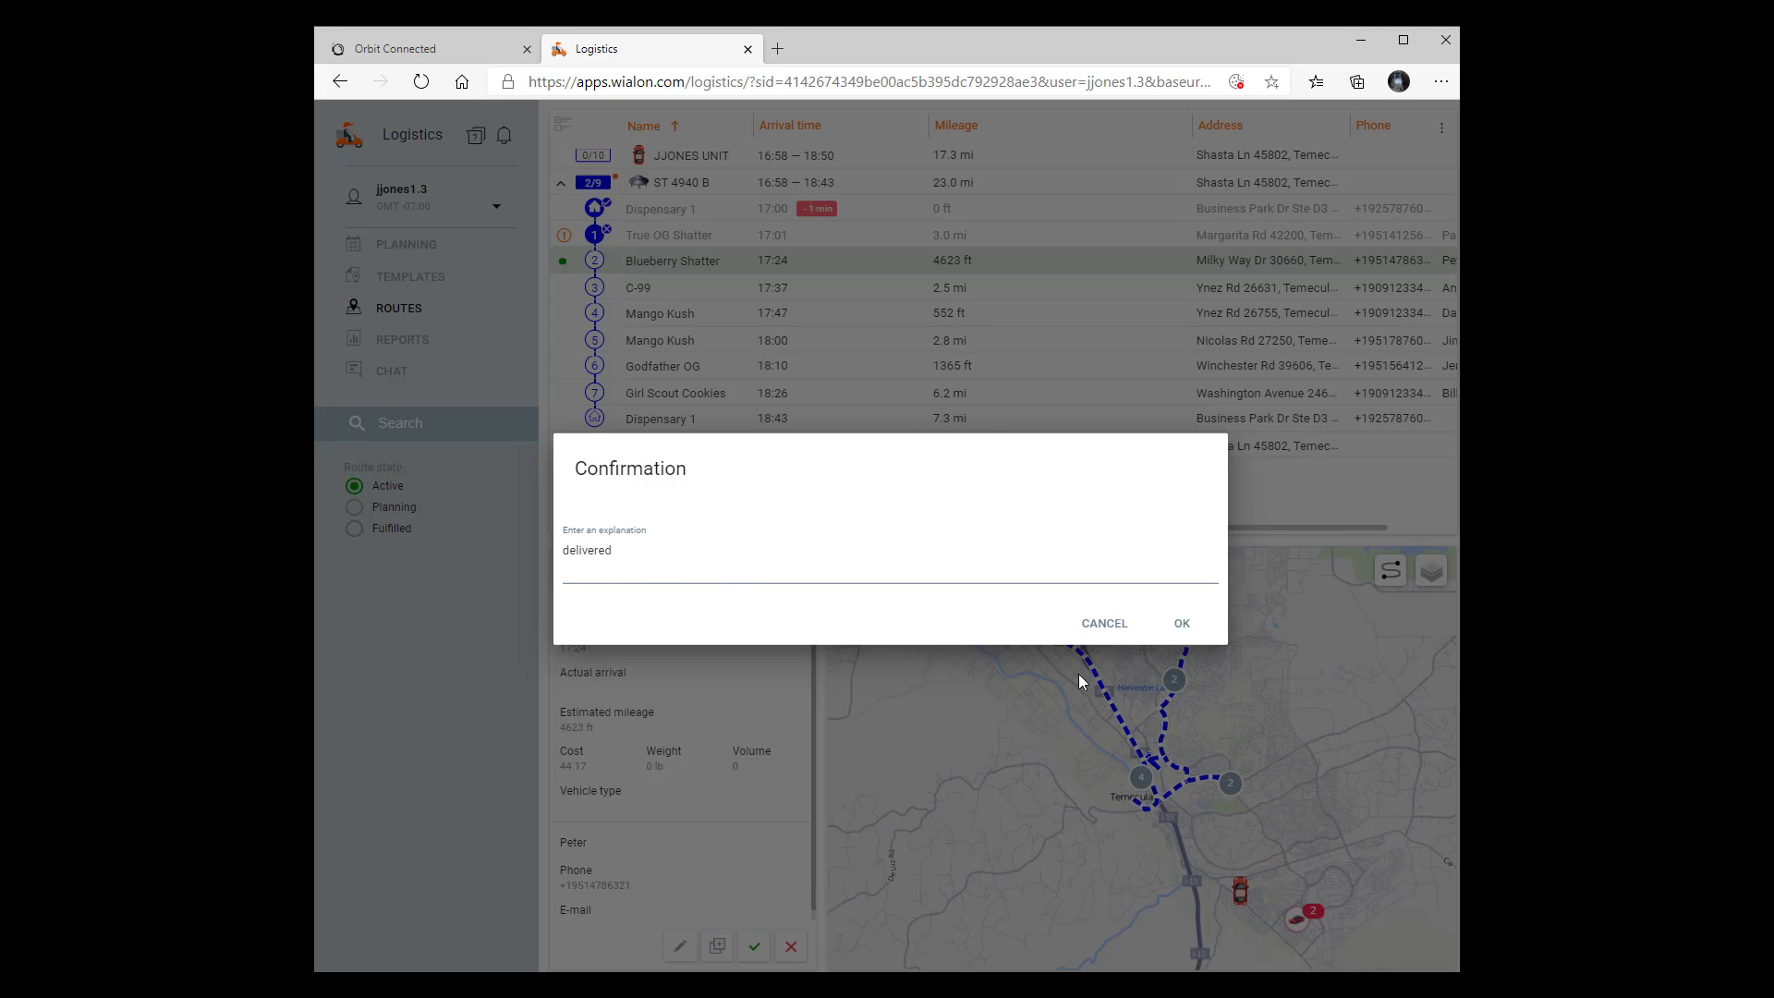
{"action": "left_click", "coordinate": [1182, 624]}
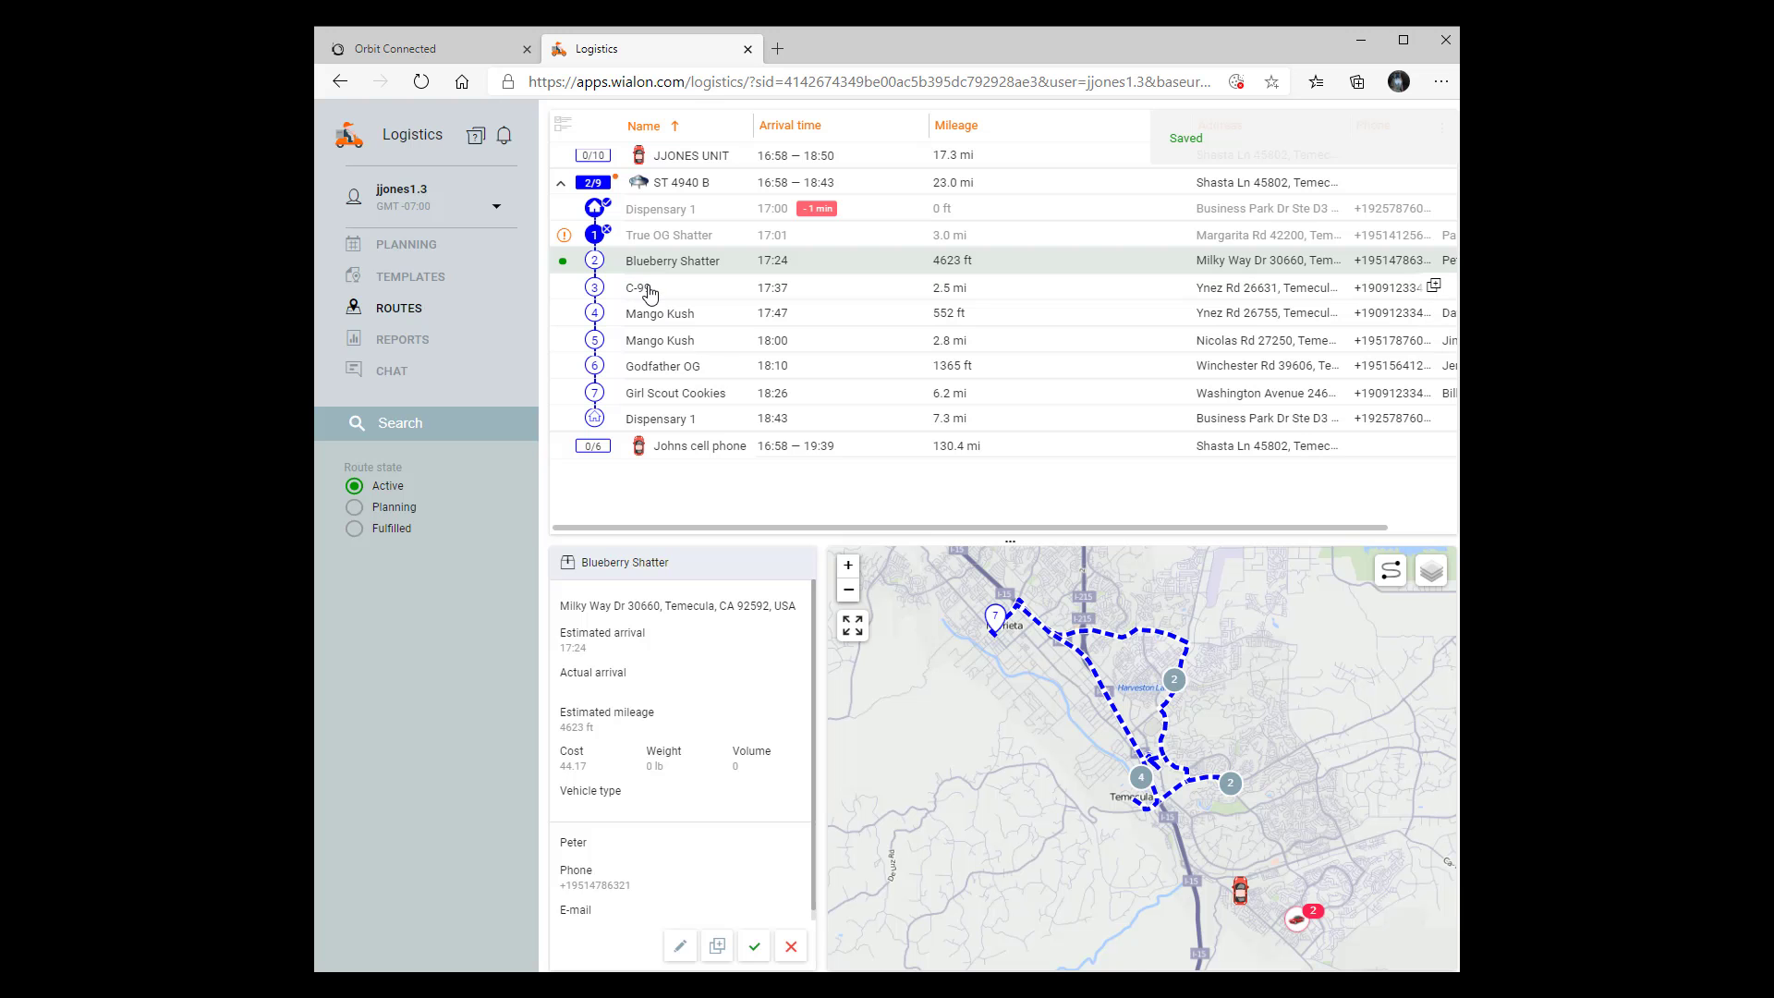
- Confirm the C-99 order at stop 3 with the explanation "delivered"
{"action": "left_click", "coordinate": [645, 290]}
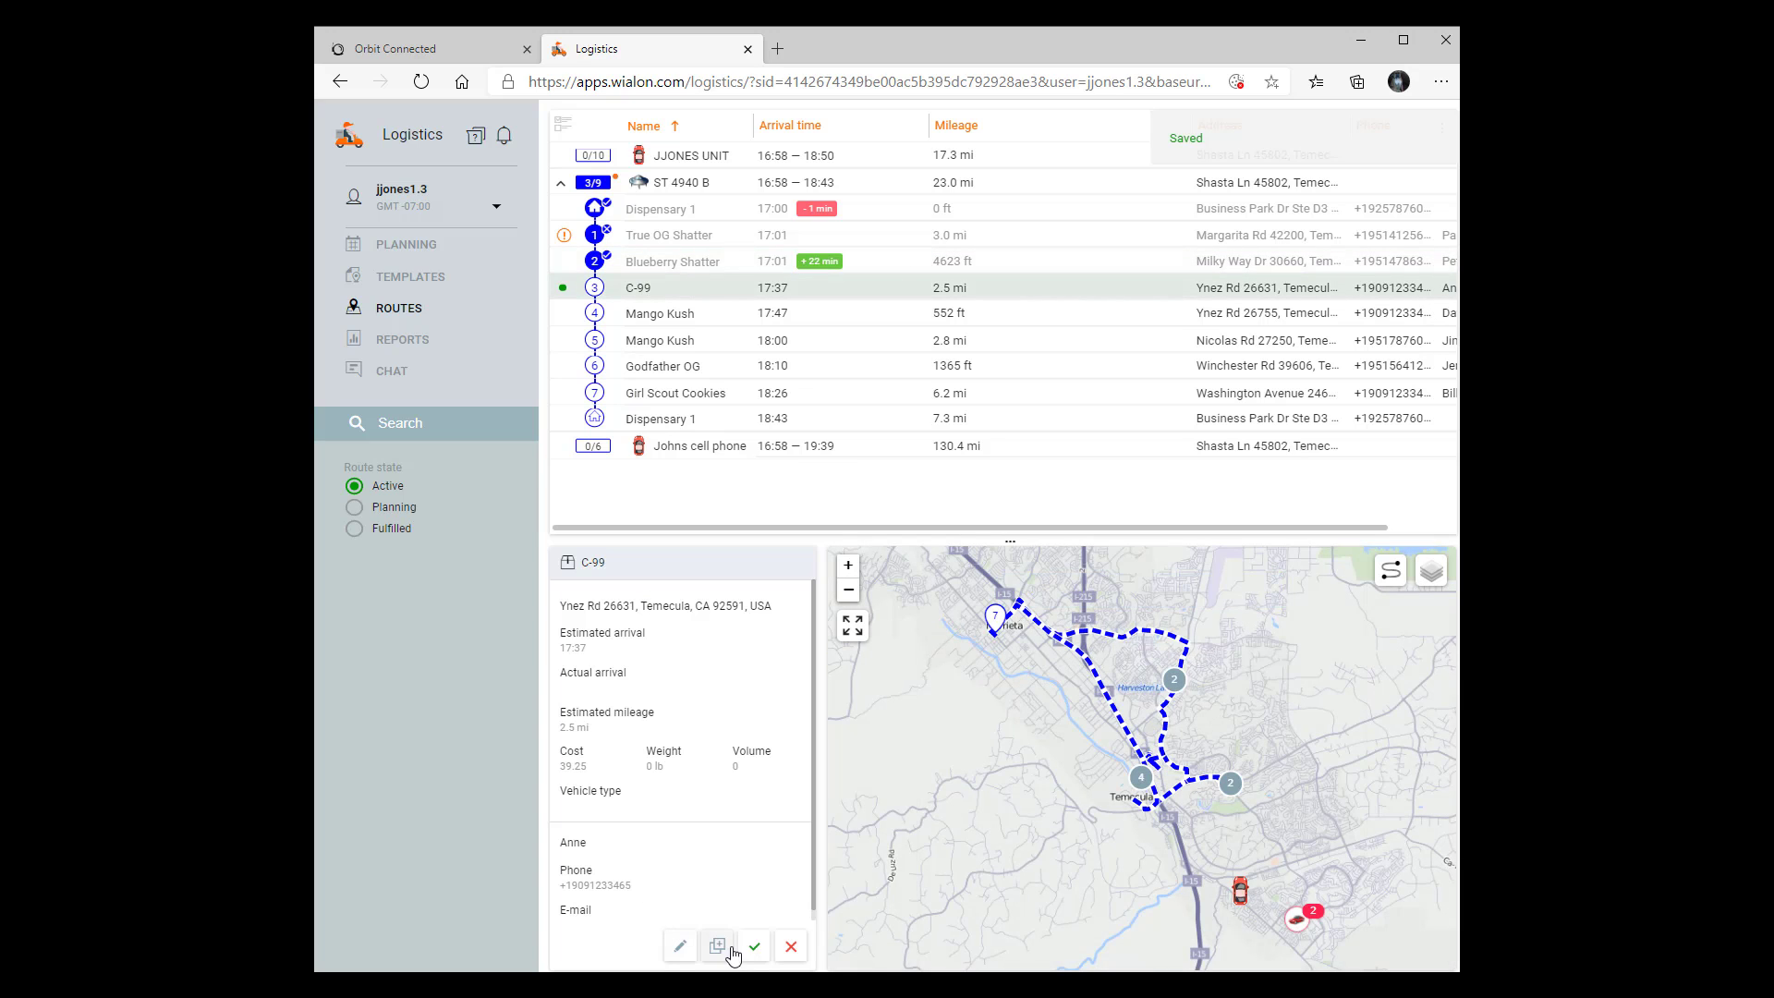
{"action": "left_click", "coordinate": [753, 949]}
{"action": "left_click", "coordinate": [755, 584]}
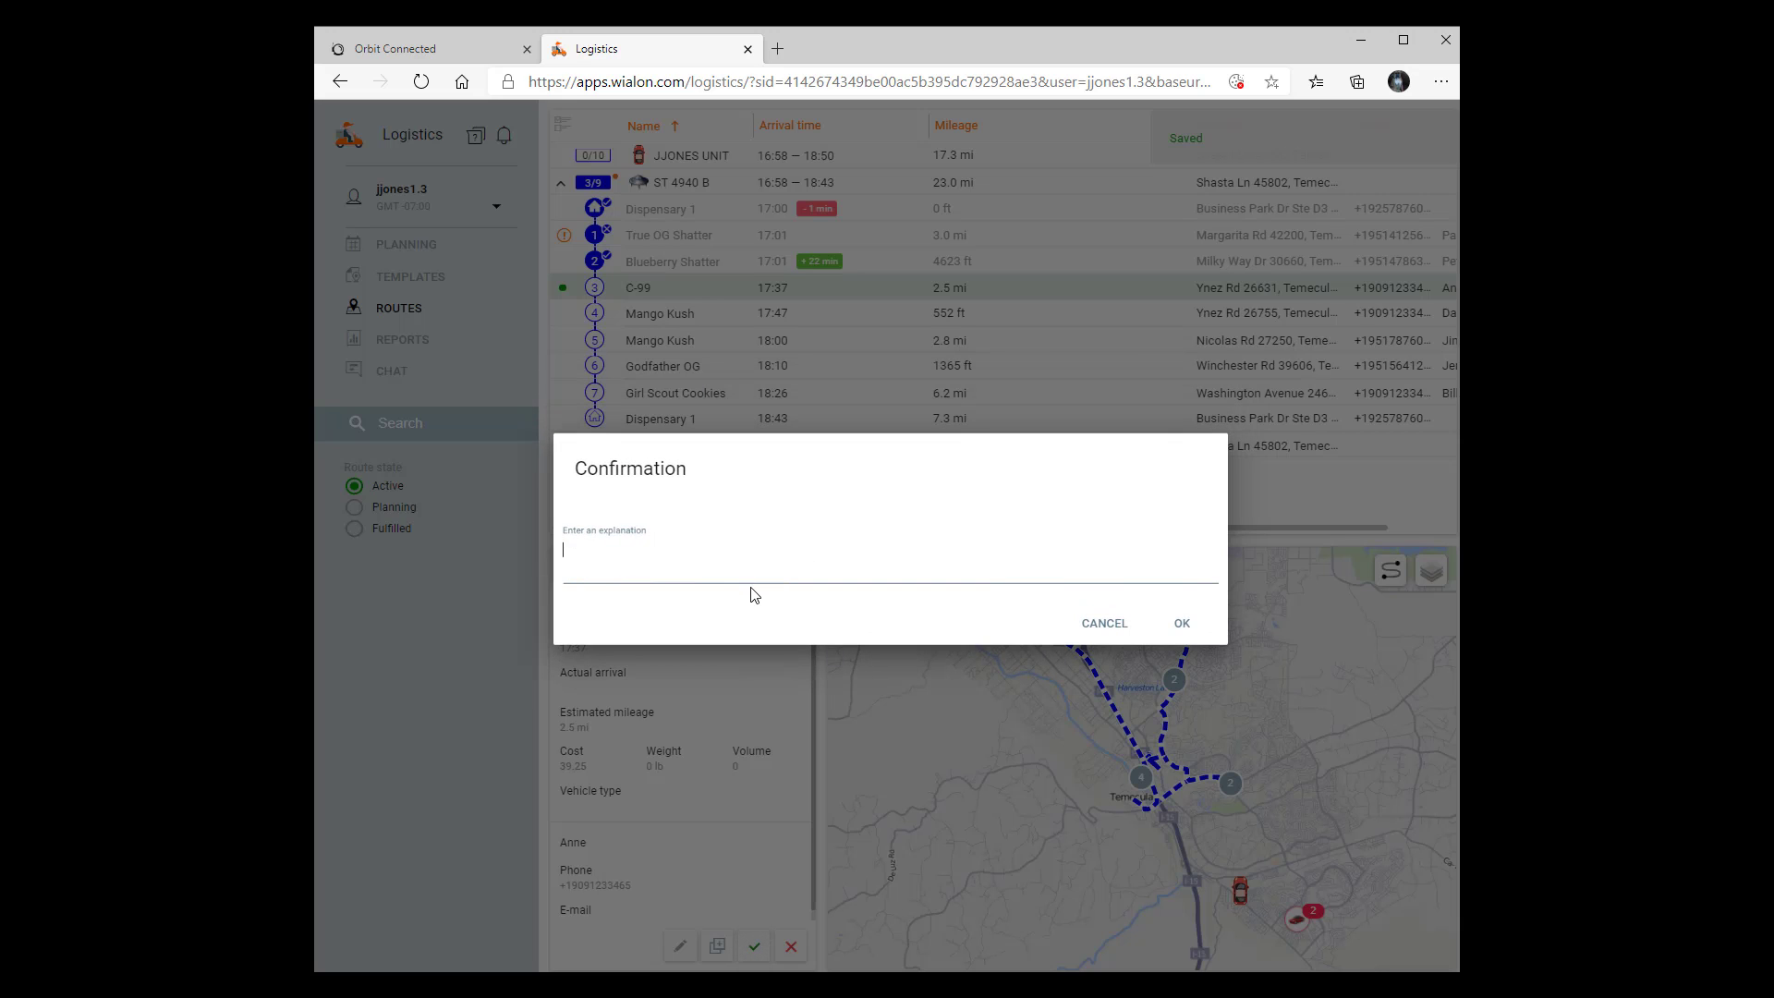
{"action": "type", "text": "delivered"}
{"action": "left_click", "coordinate": [1181, 623]}
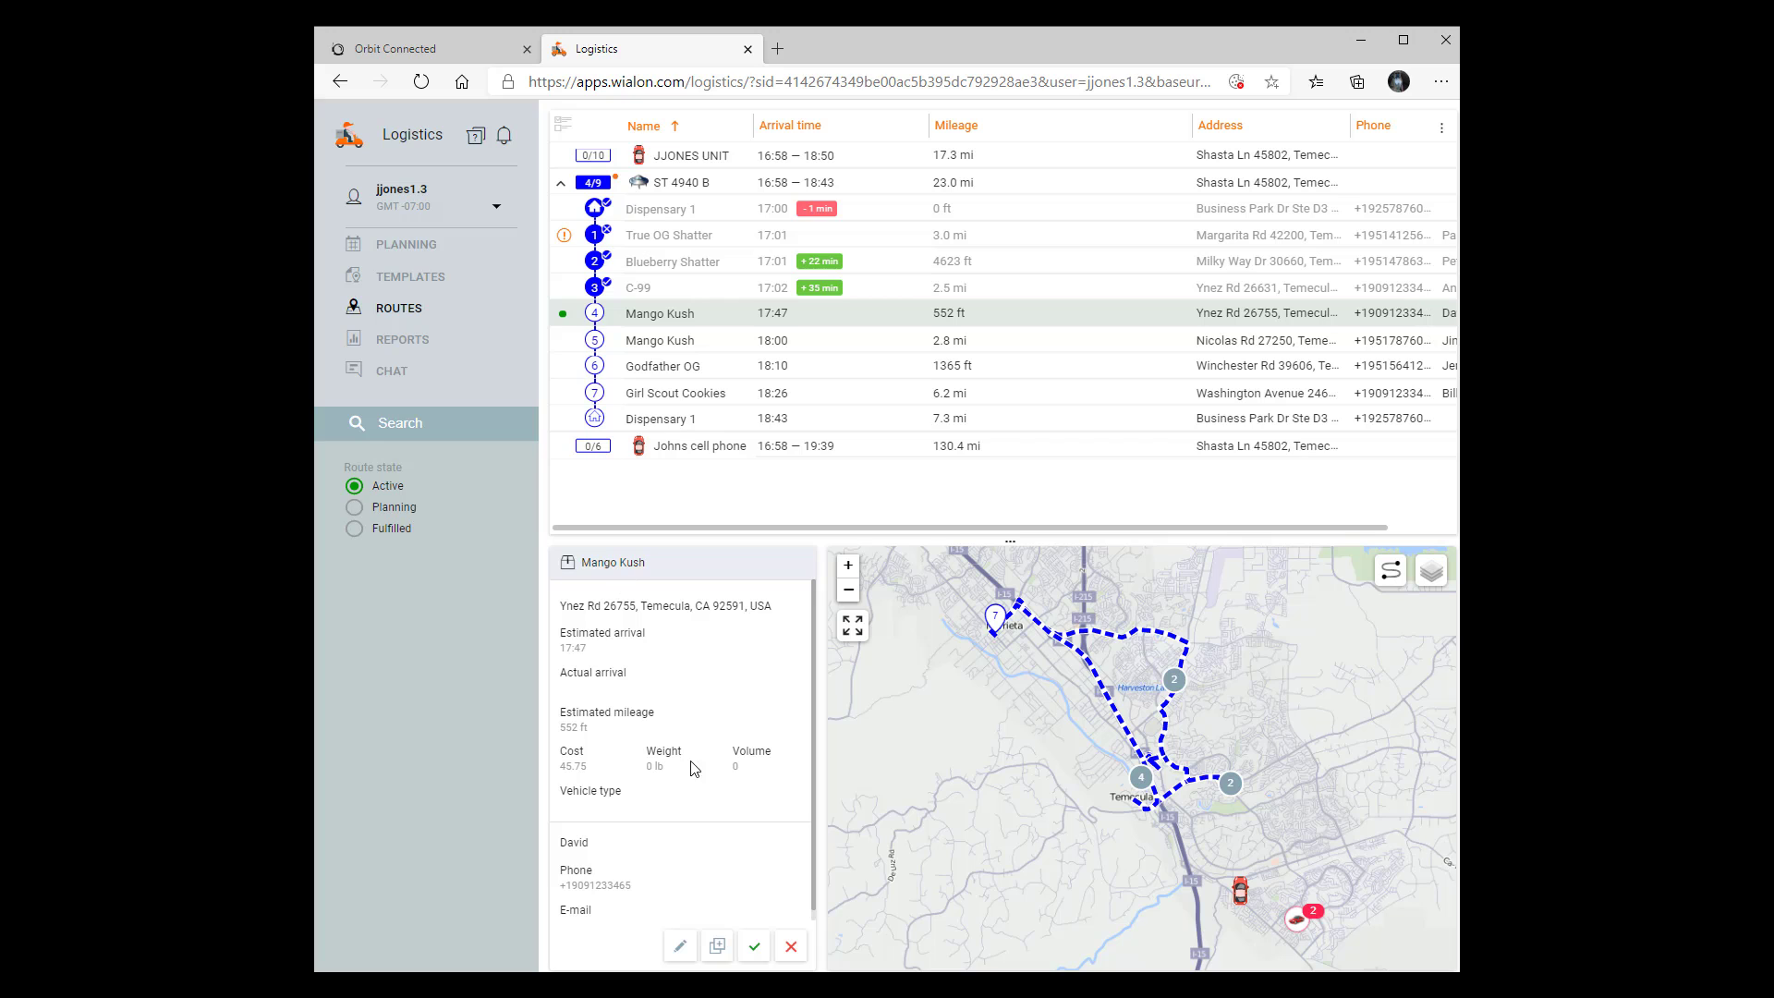
- Confirm the Mango Kush order at stop 4 with a short explanation and open the details of the Mango Kush order at stop 5
{"action": "left_click", "coordinate": [758, 946]}
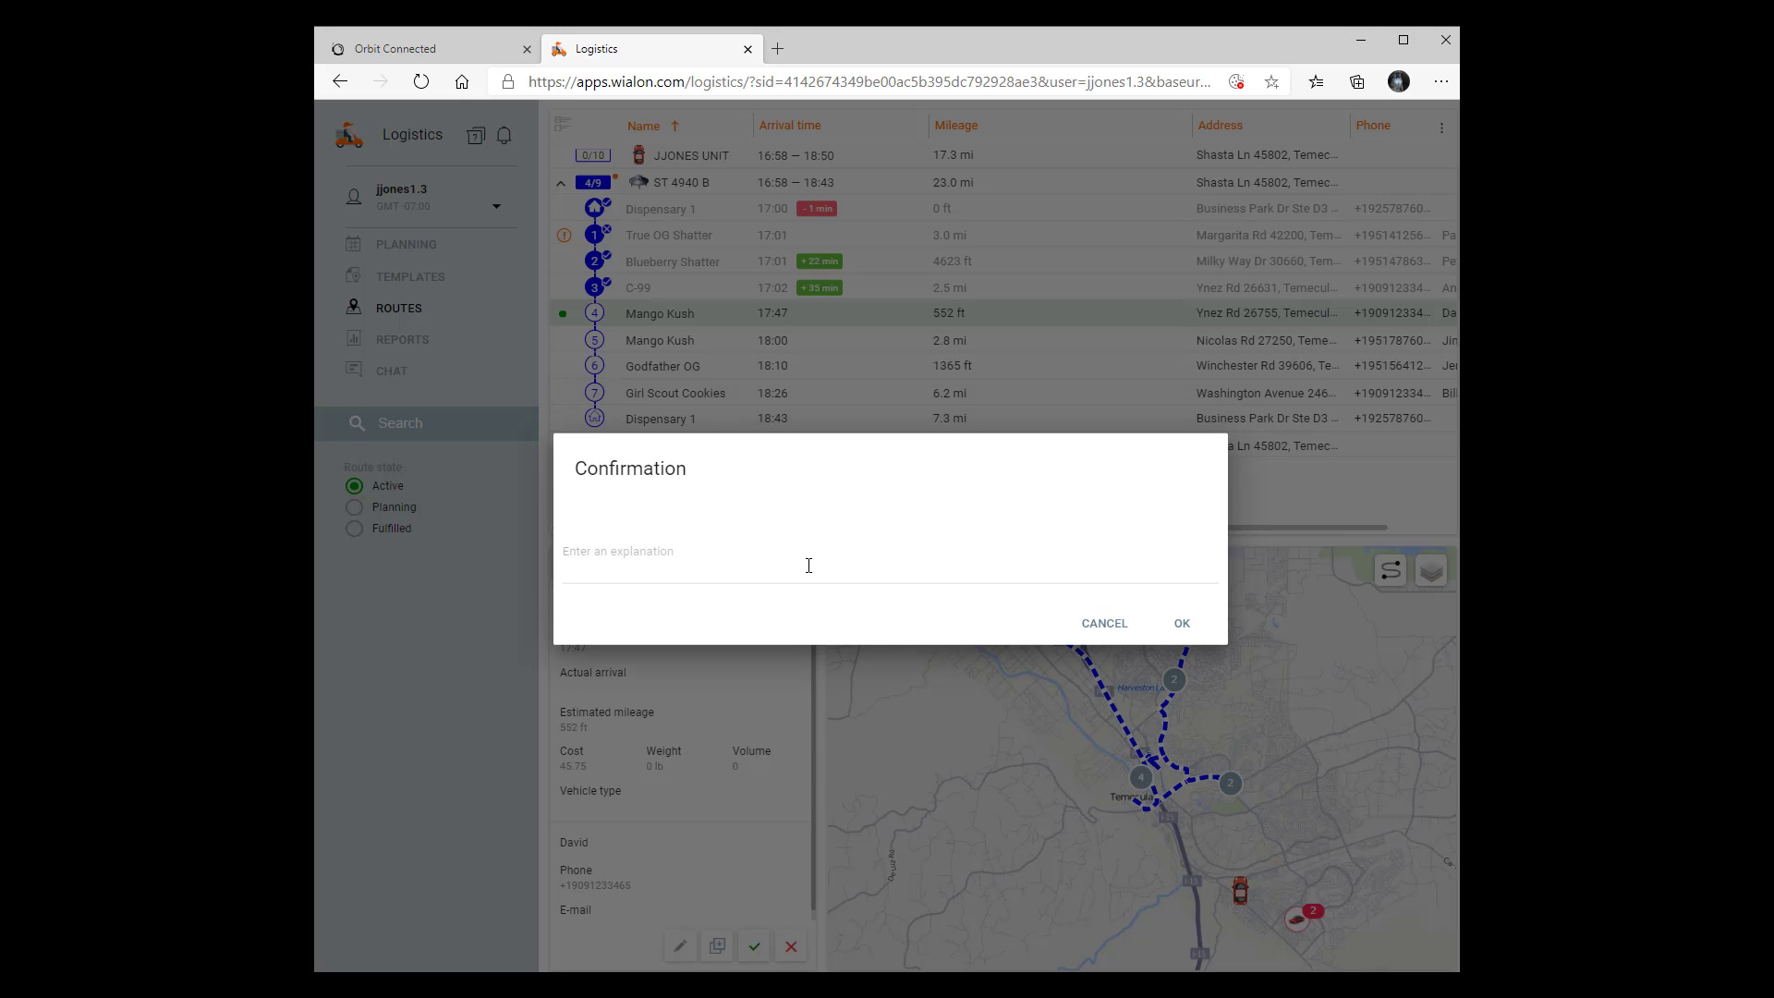
{"action": "left_click", "coordinate": [808, 565]}
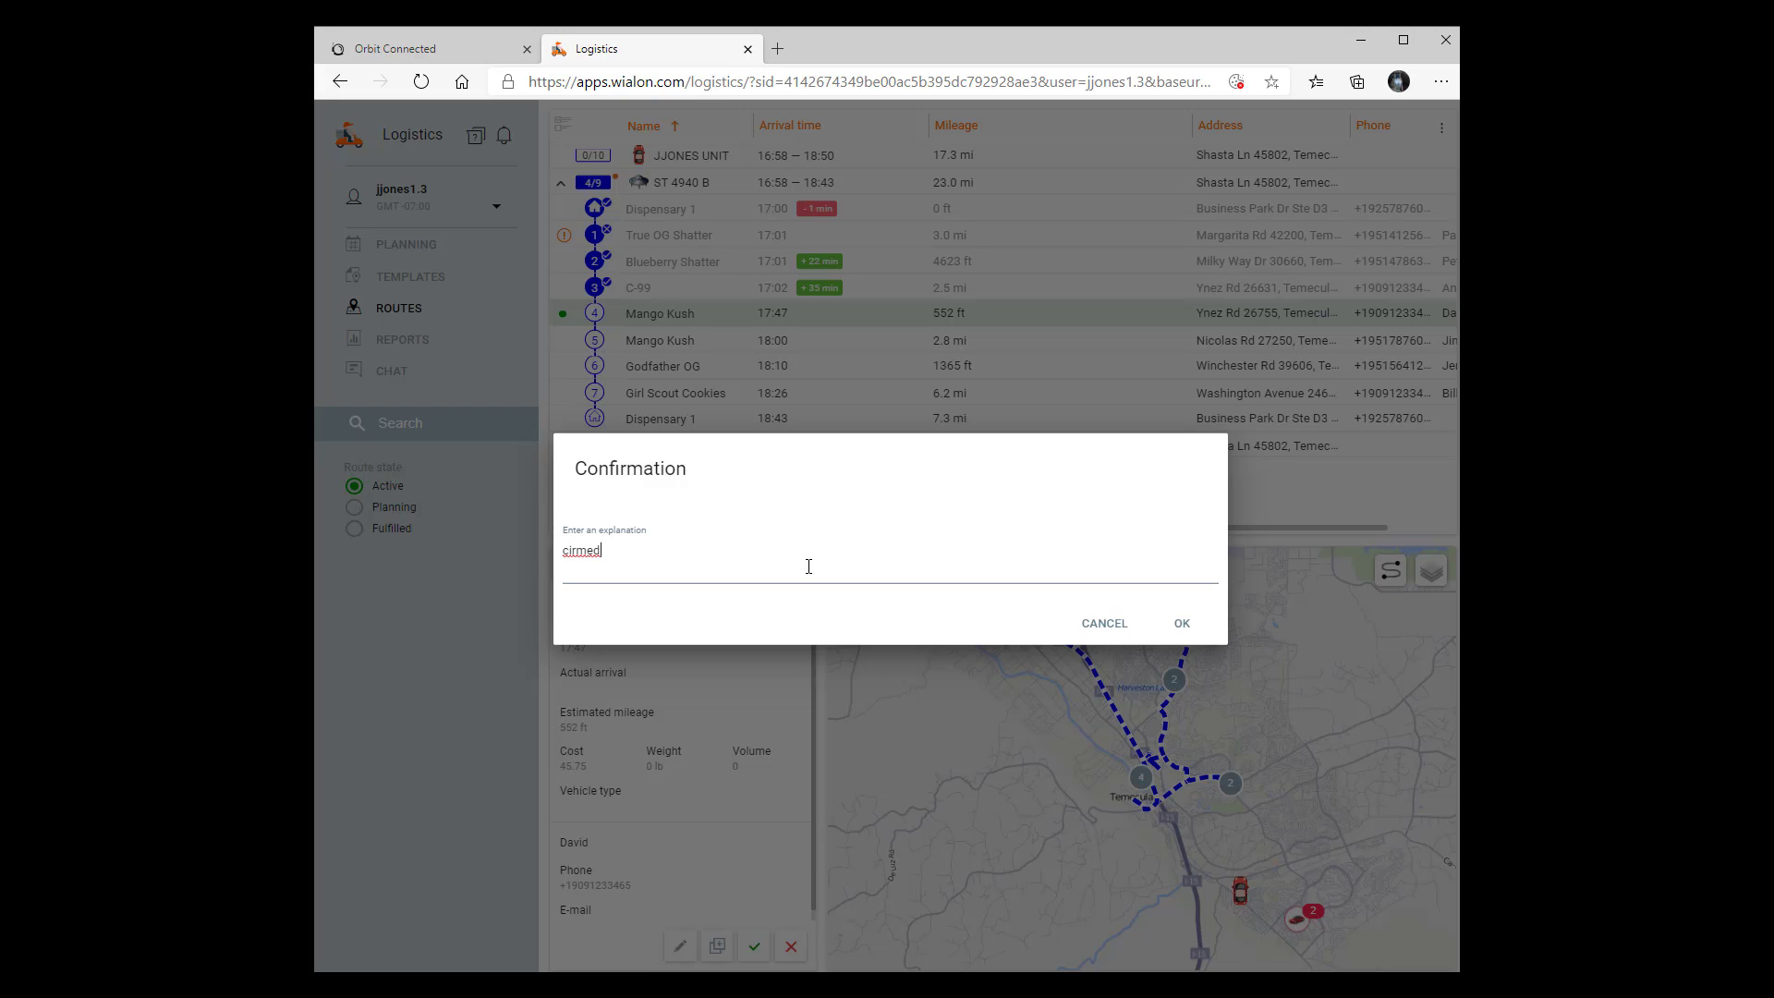
{"action": "key", "text": "BackSpace"}
{"action": "key", "text": "BackSpace"}
{"action": "key", "text": "BackSpace"}
{"action": "type", "text": "rmed"}
{"action": "left_click", "coordinate": [1181, 624]}
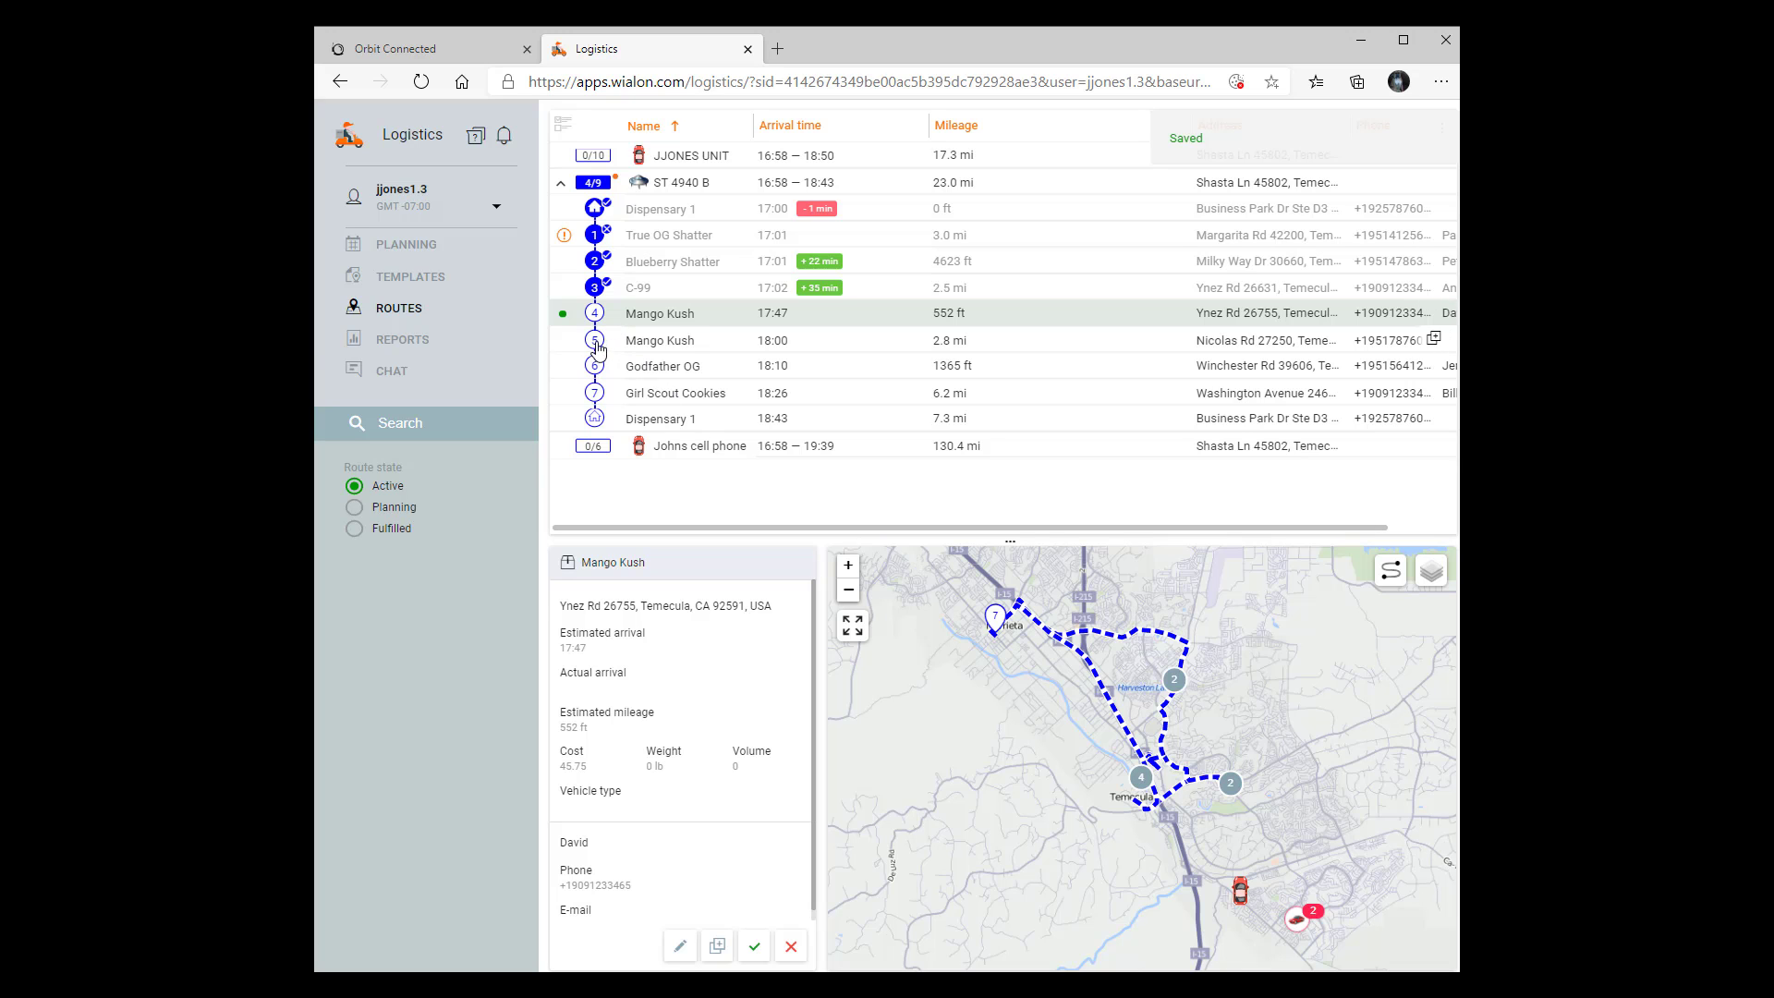
{"action": "left_click", "coordinate": [596, 347]}
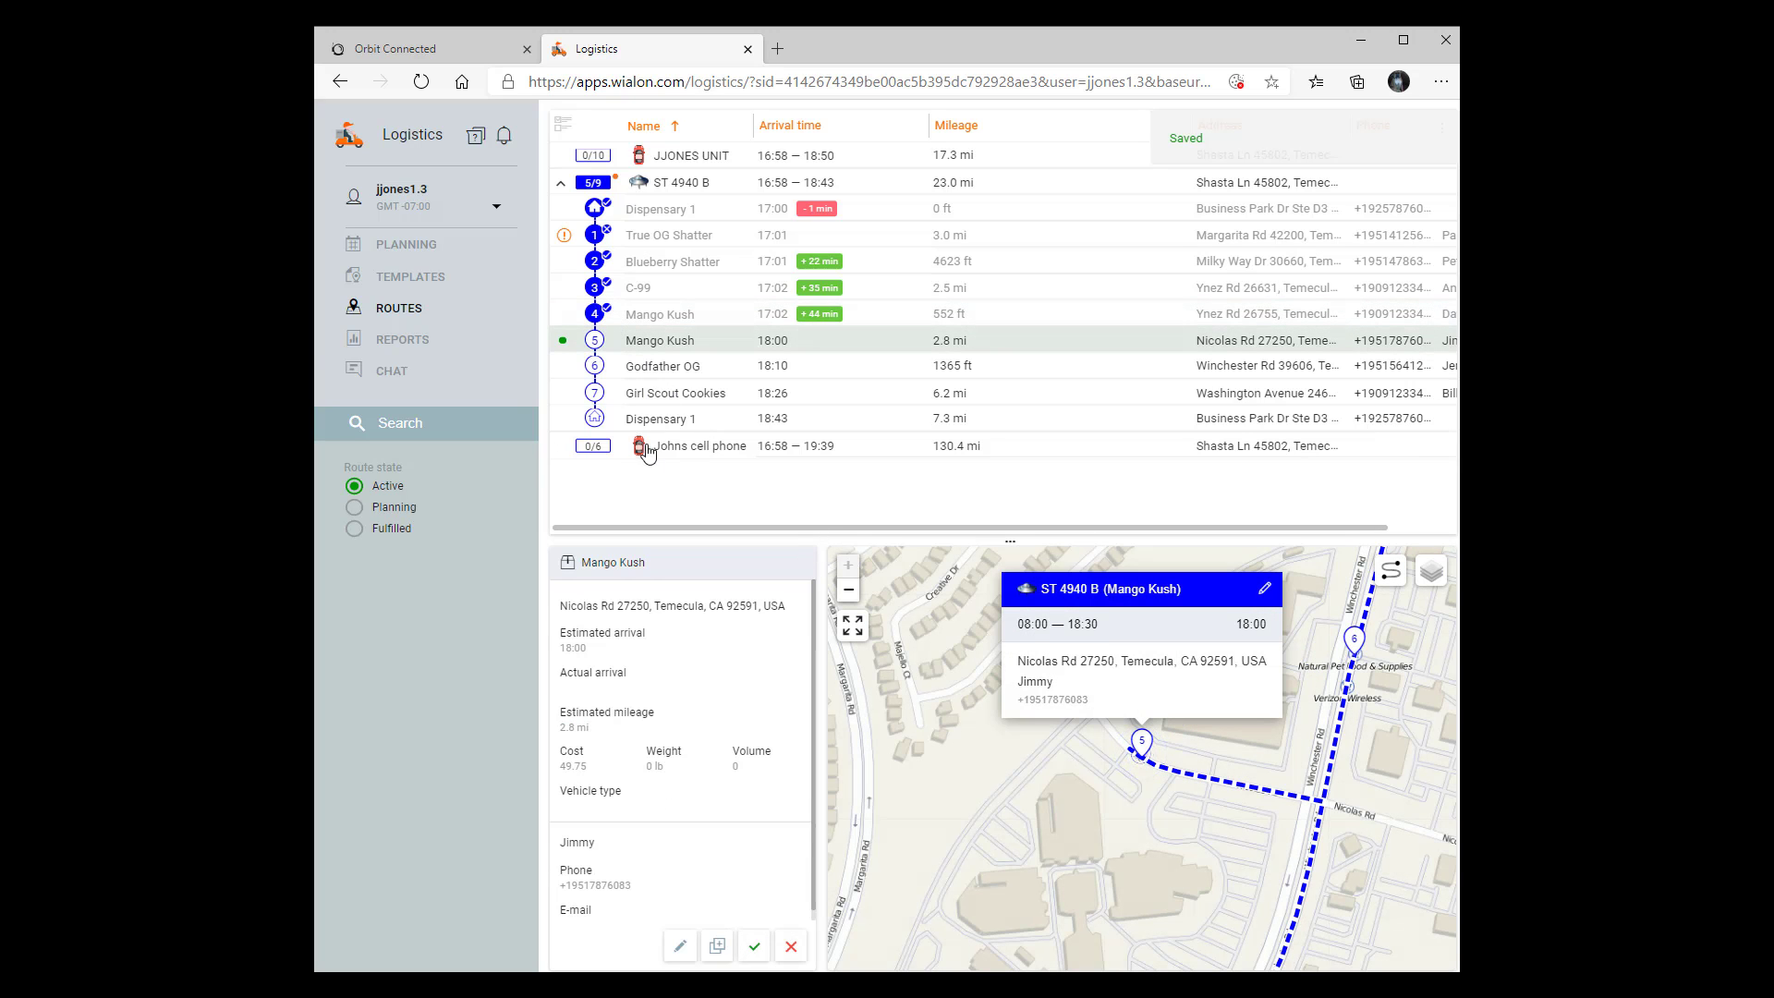
- Confirm the Mango Kush order at stop 5 of the ST 4940 B route with the explanation "confirmed"
{"action": "left_click", "coordinate": [772, 943]}
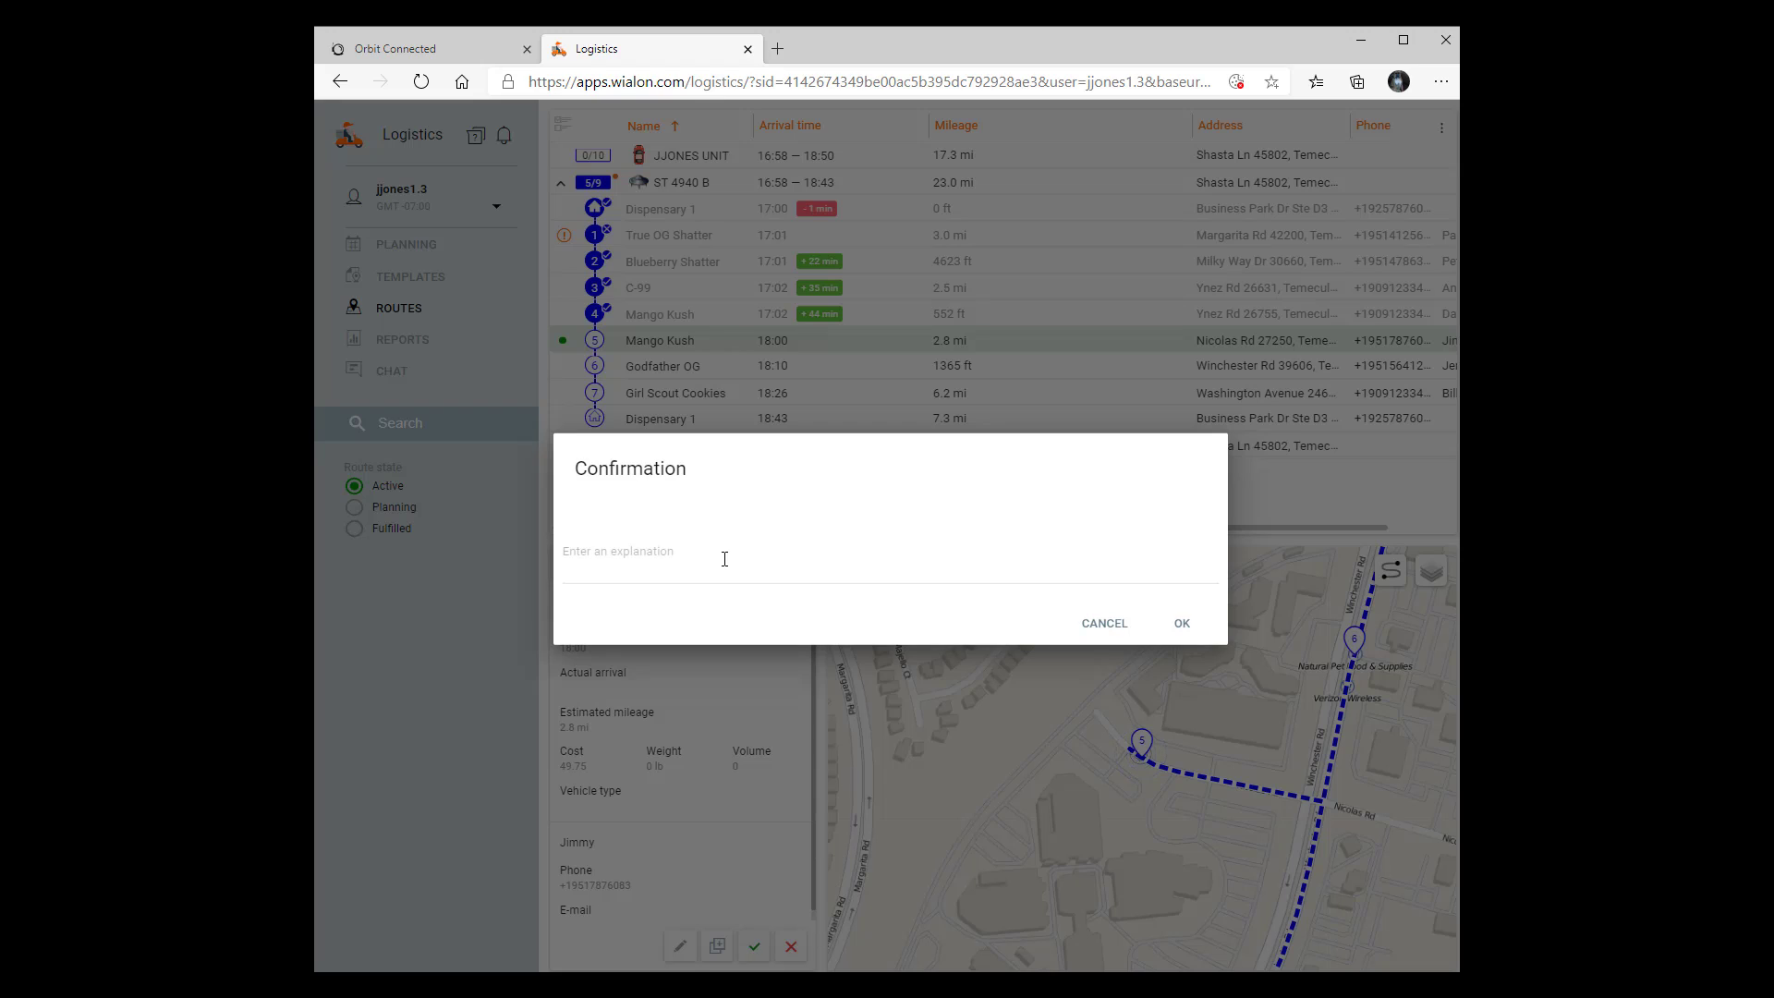
{"action": "type", "text": "co"}
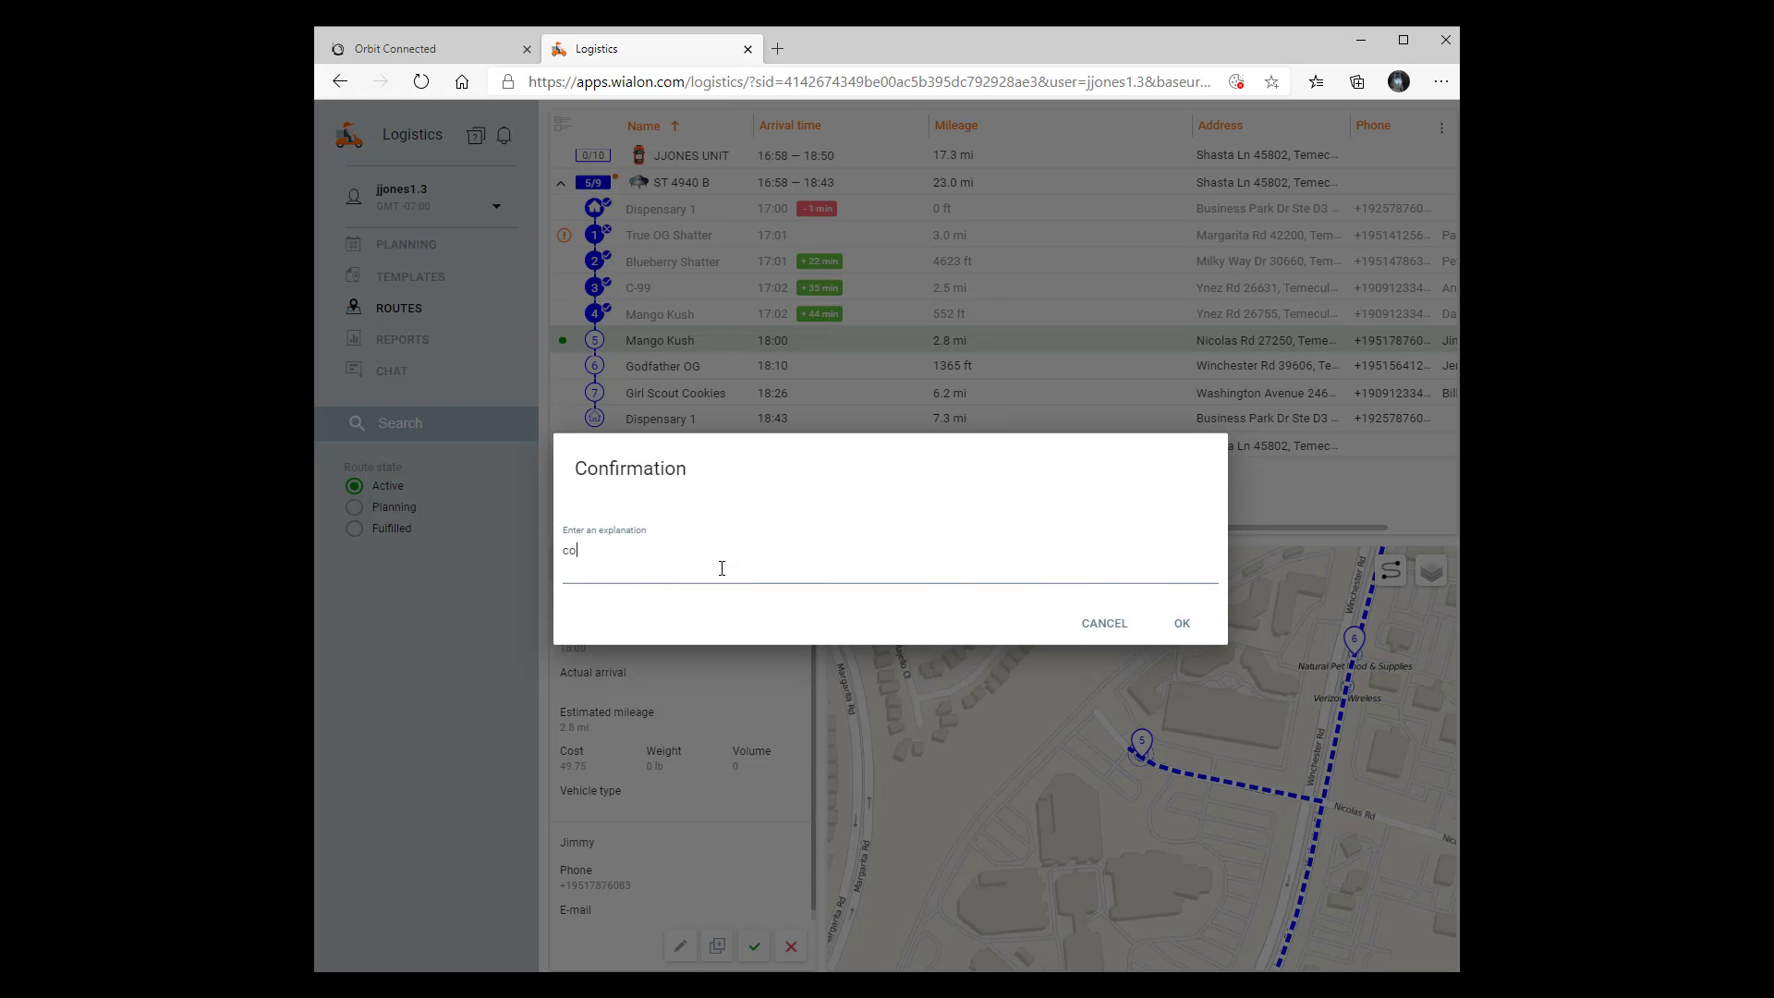
{"action": "type", "text": "nfirmed"}
{"action": "left_click", "coordinate": [1180, 622]}
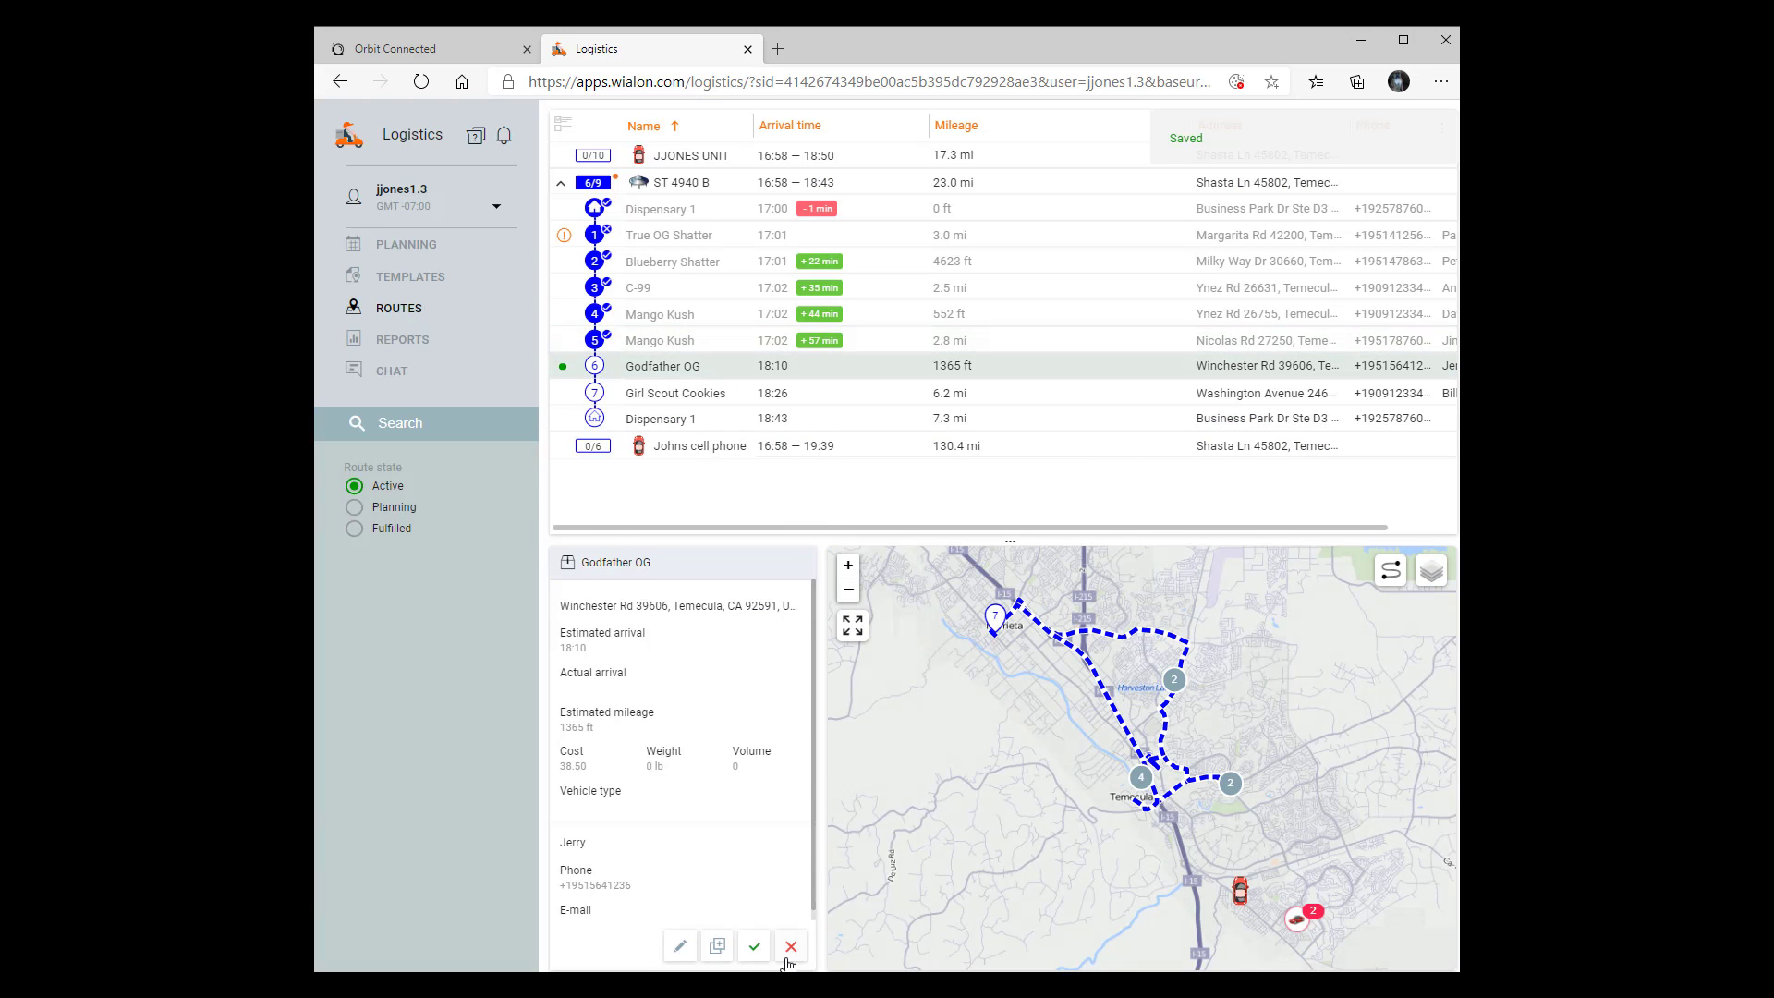
- Confirm the Godfather OG order at stop 6 with the explanation "confirmed"
{"action": "left_click", "coordinate": [754, 946]}
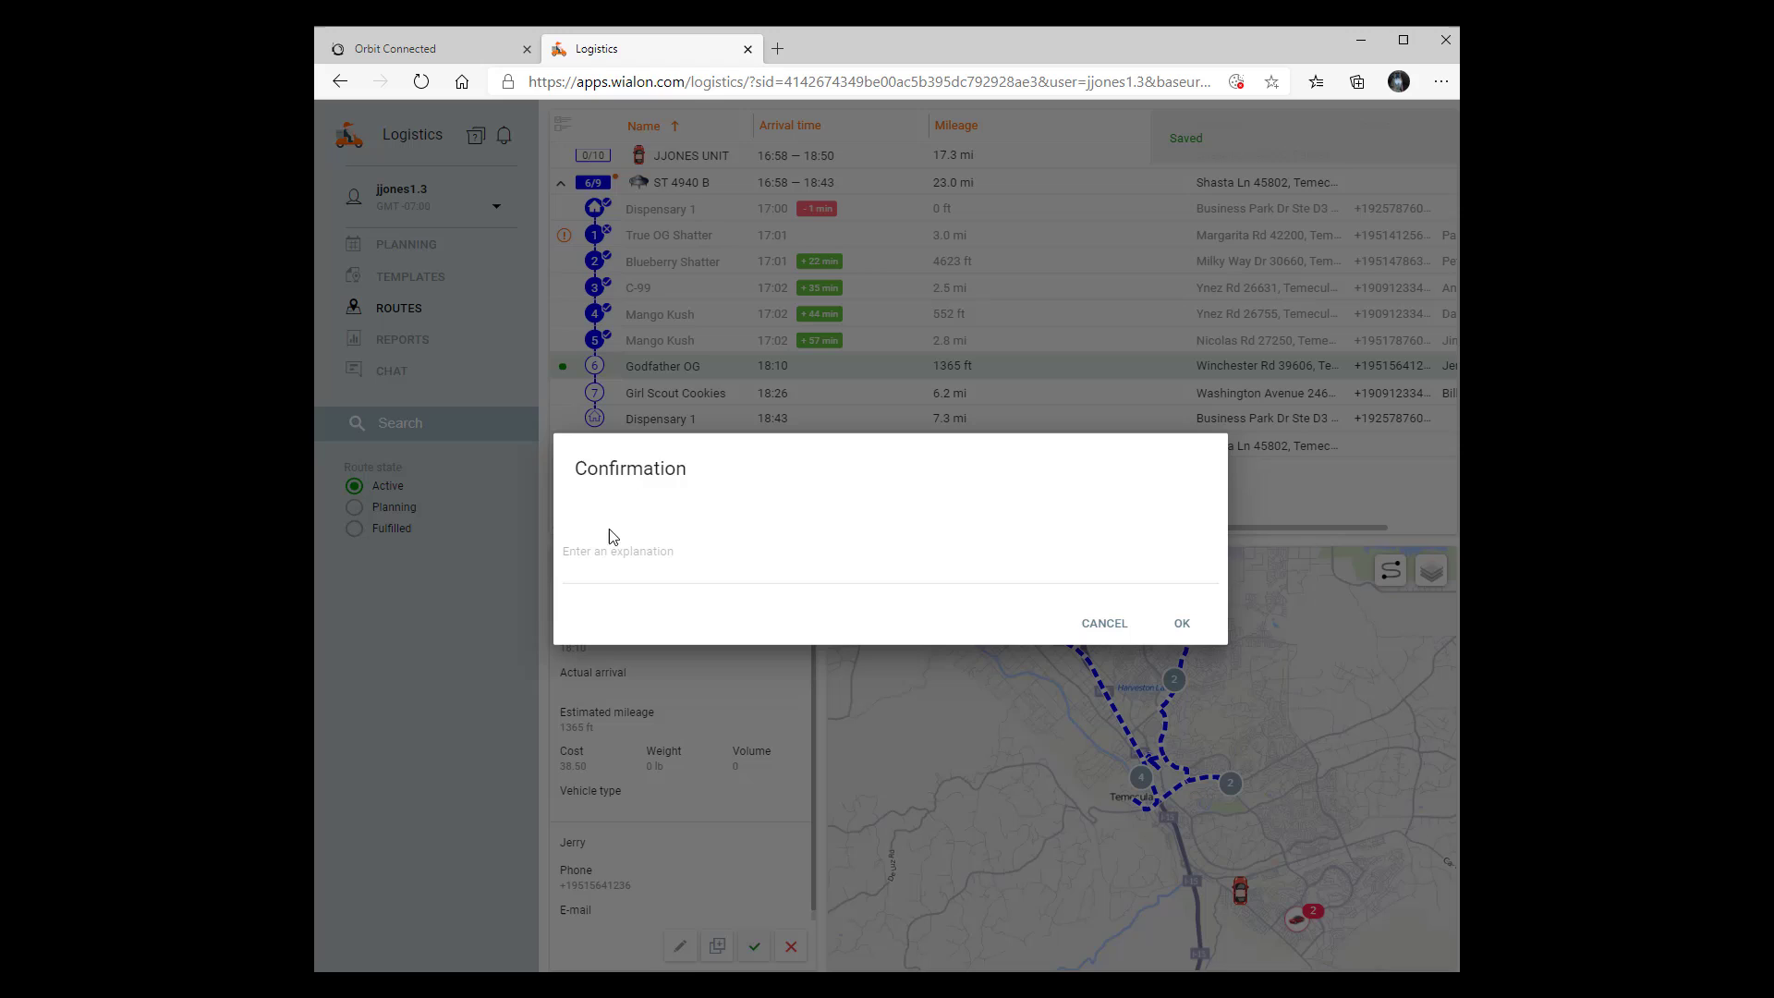
{"action": "left_click", "coordinate": [611, 579]}
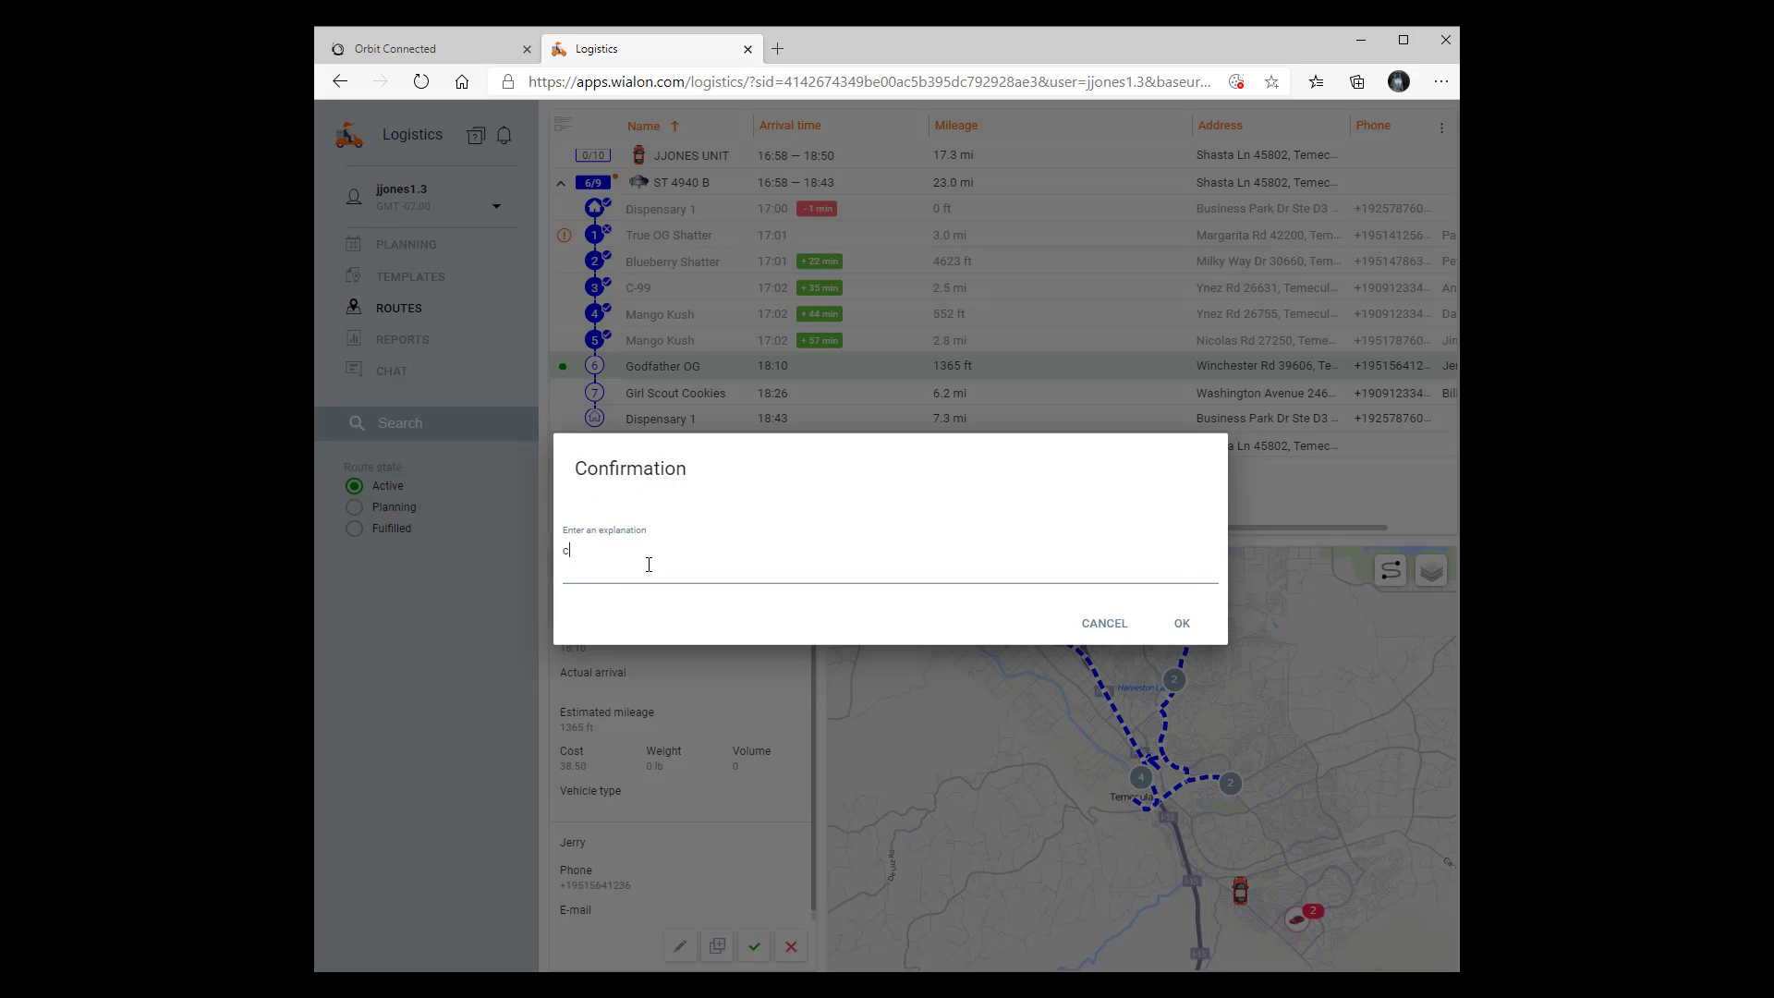
{"action": "type", "text": "con firmed"}
{"action": "key", "text": "ctrl+Left"}
{"action": "key", "text": "BackSpace"}
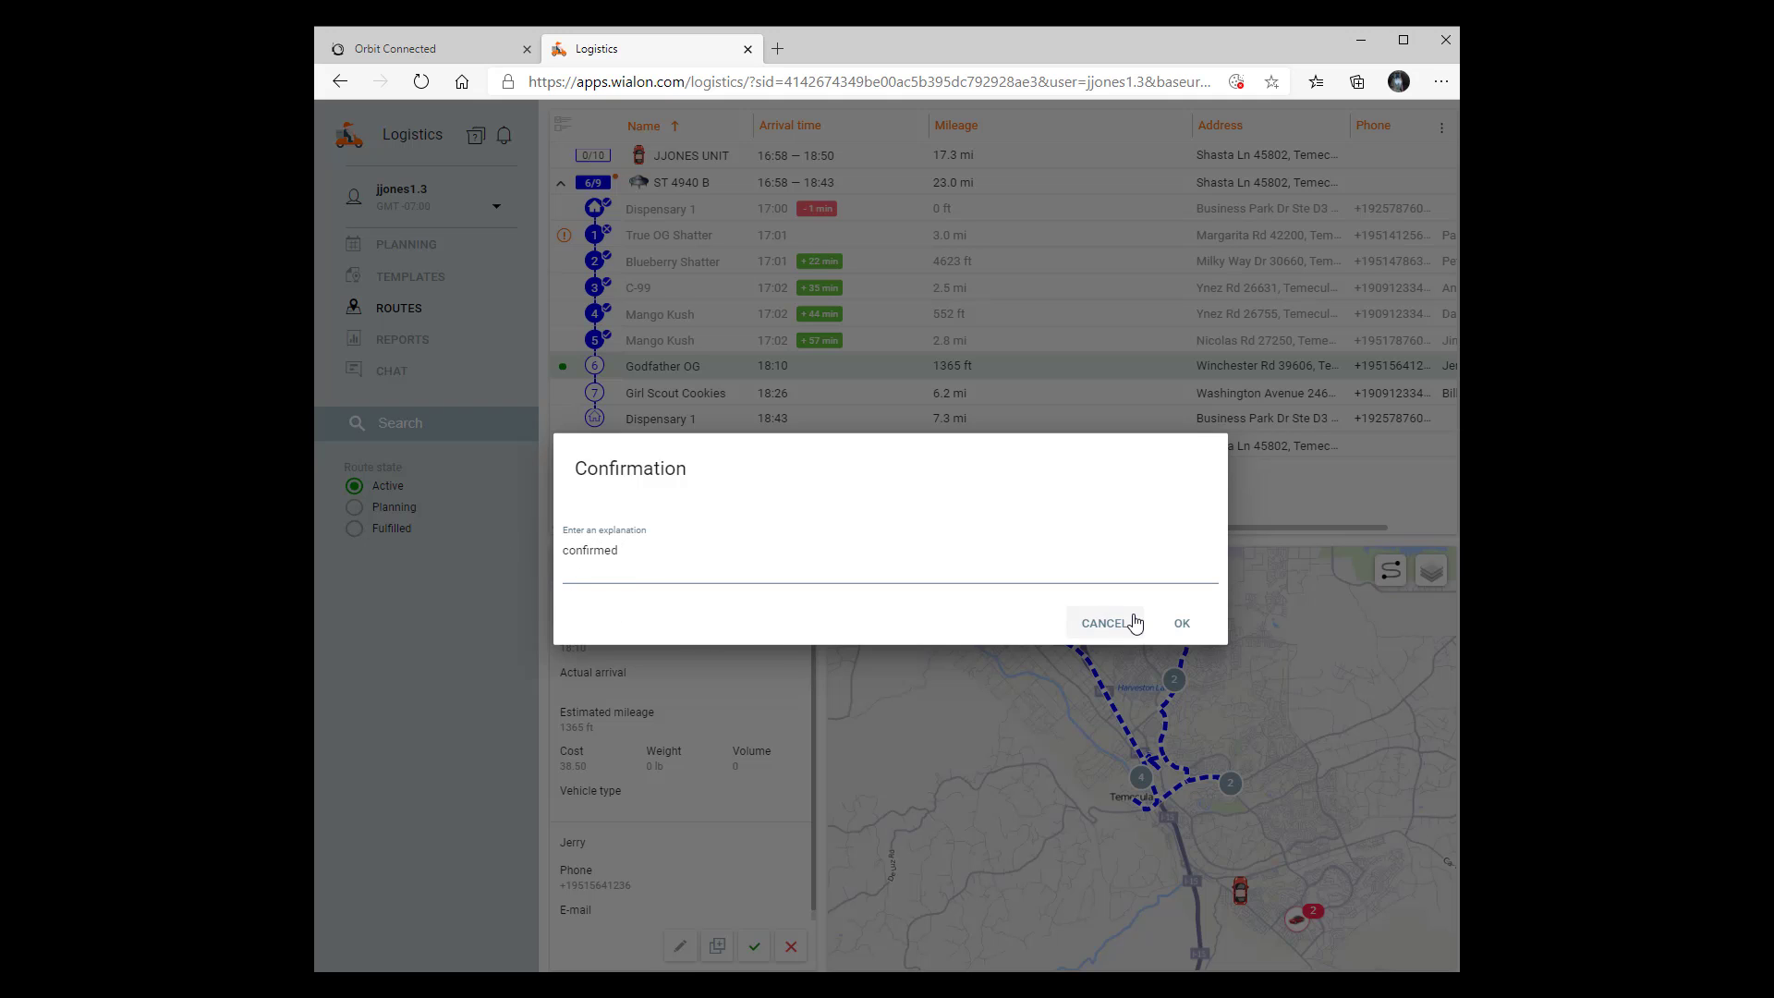
{"action": "left_click", "coordinate": [1182, 623]}
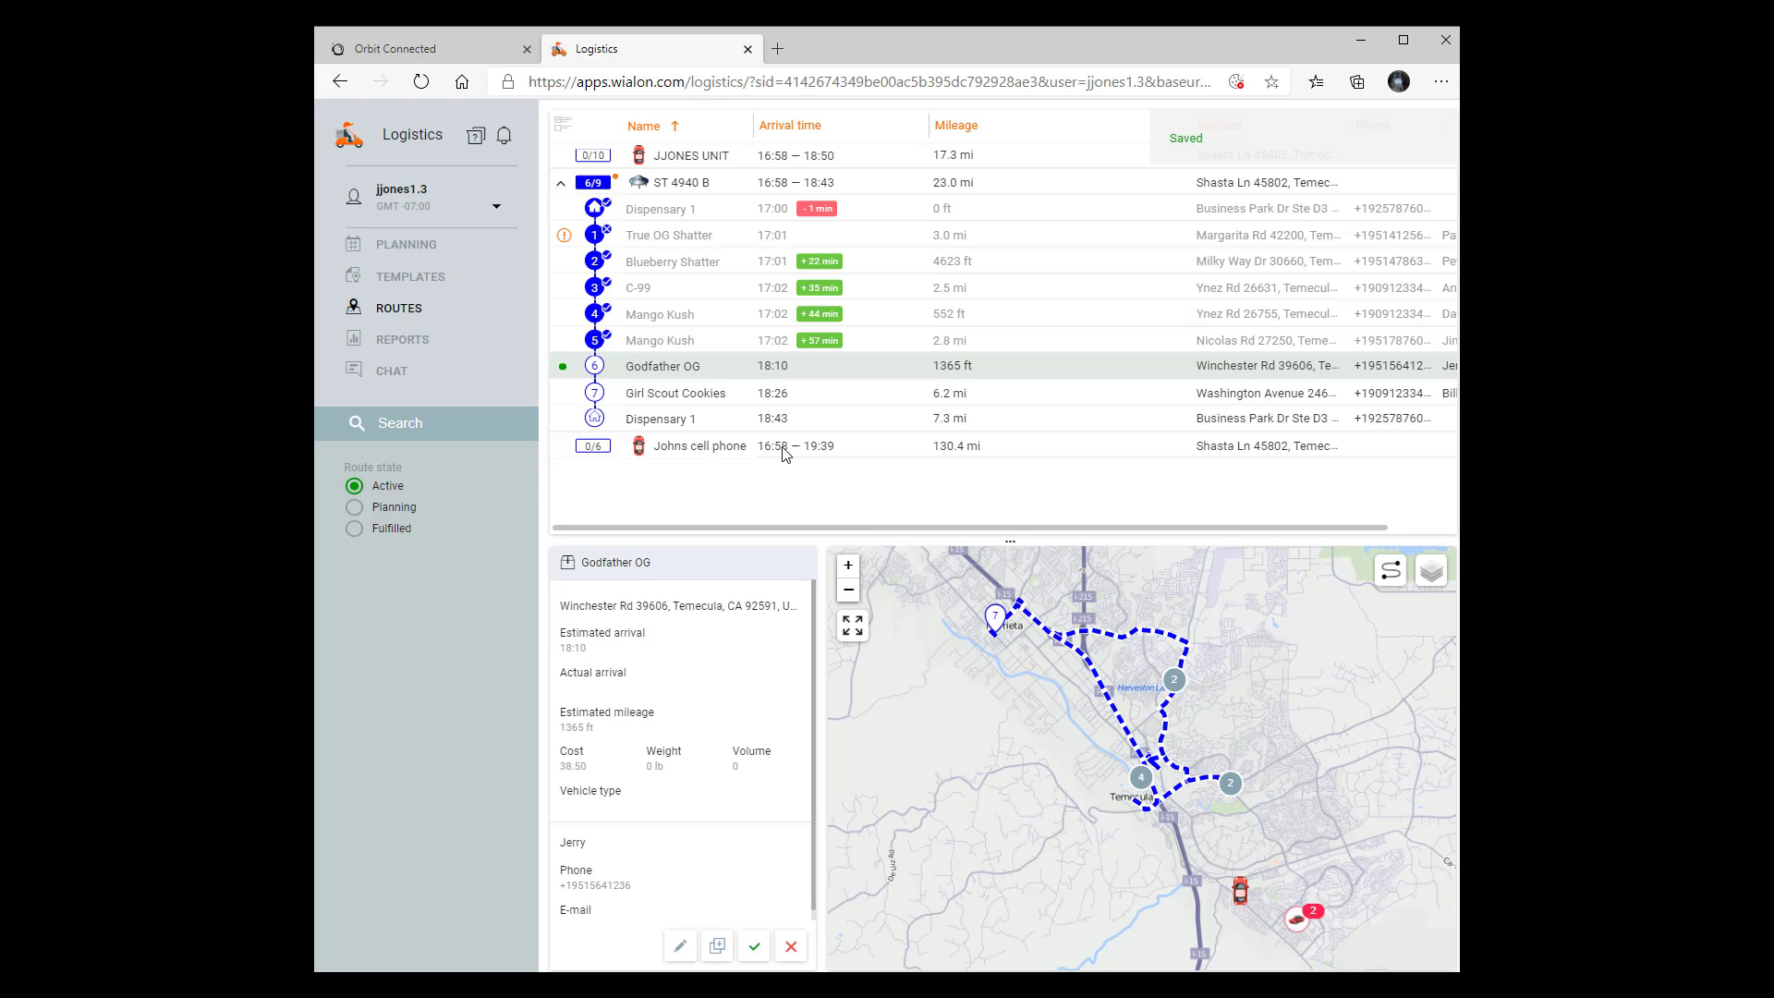
- Confirm the Girl Scout Cookies order at stop 7 with the explanation "Confirmed"
{"action": "left_click", "coordinate": [623, 396]}
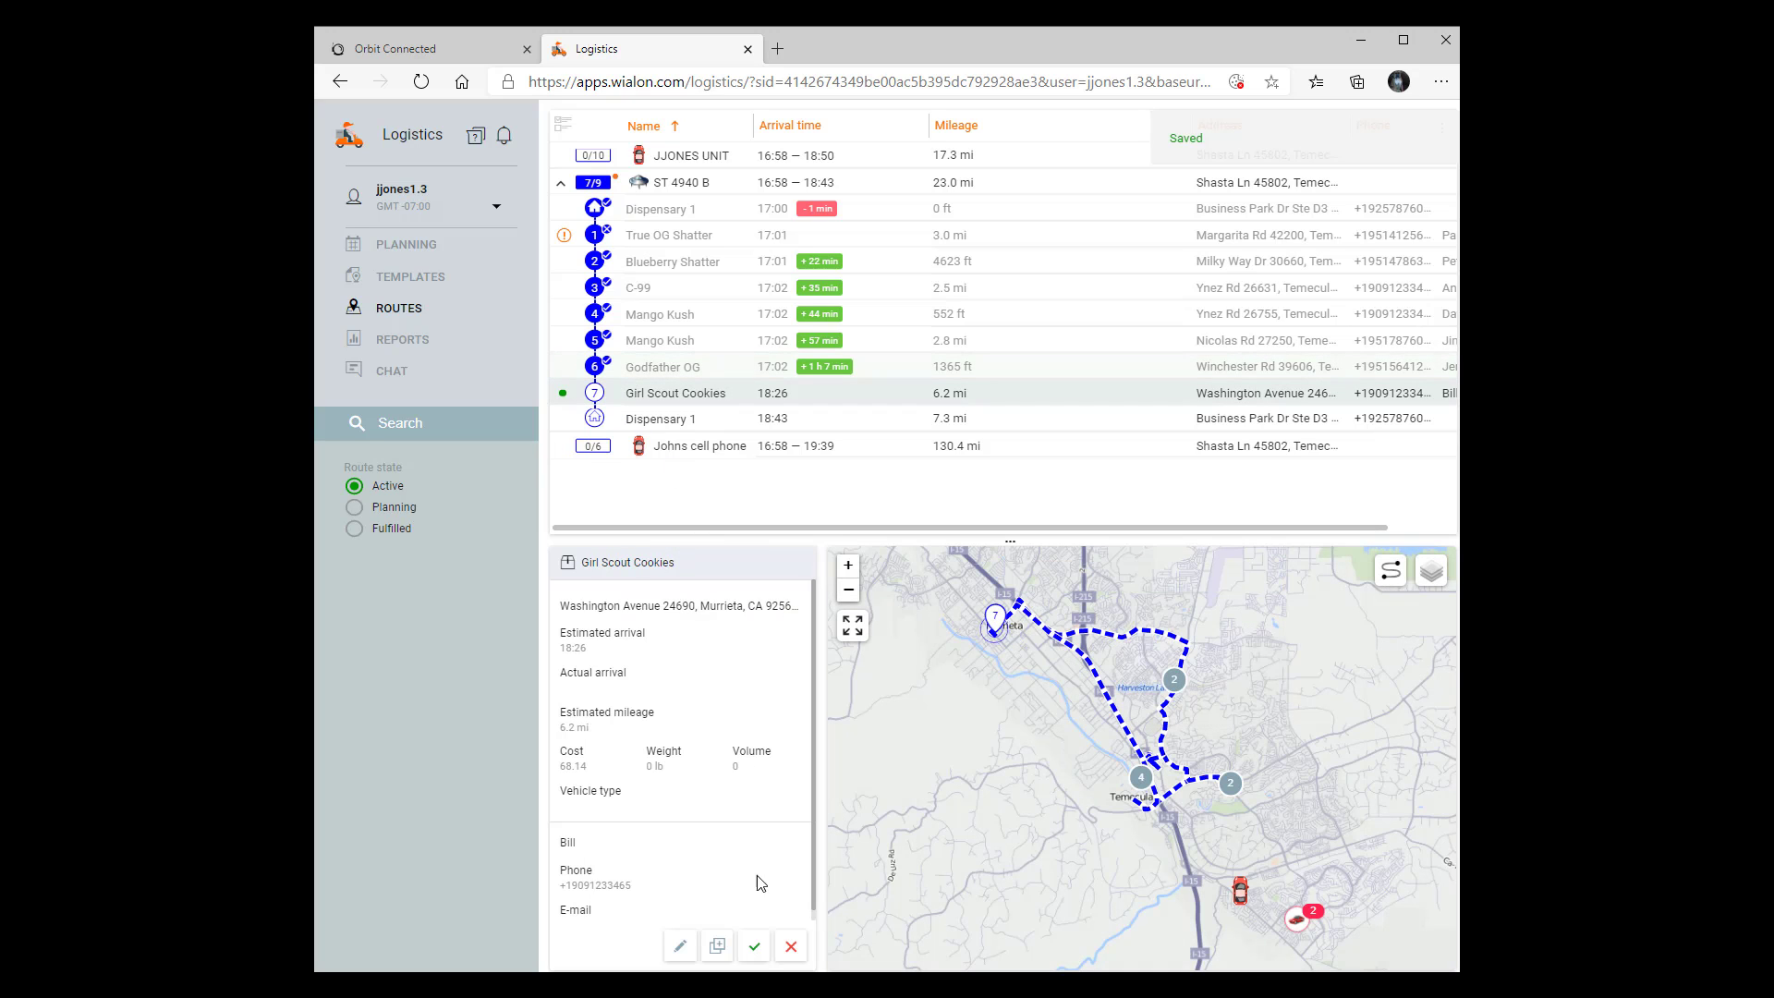
{"action": "left_click", "coordinate": [763, 944]}
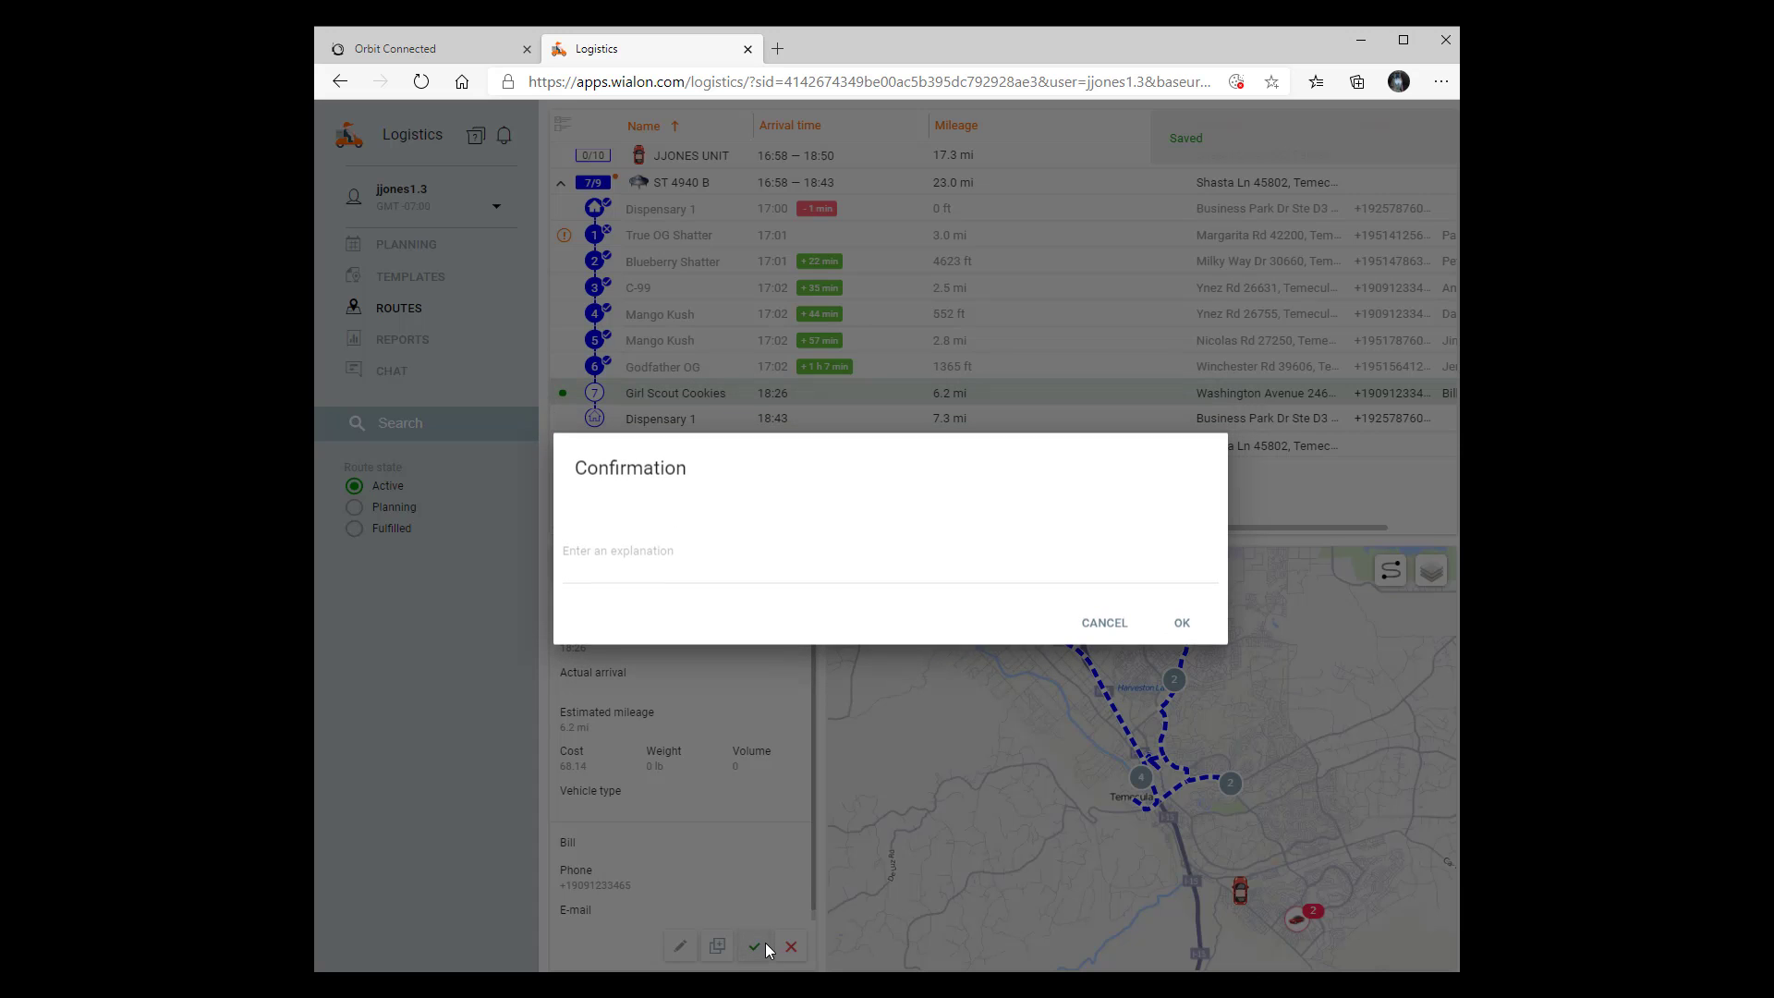
{"action": "left_click", "coordinate": [609, 567]}
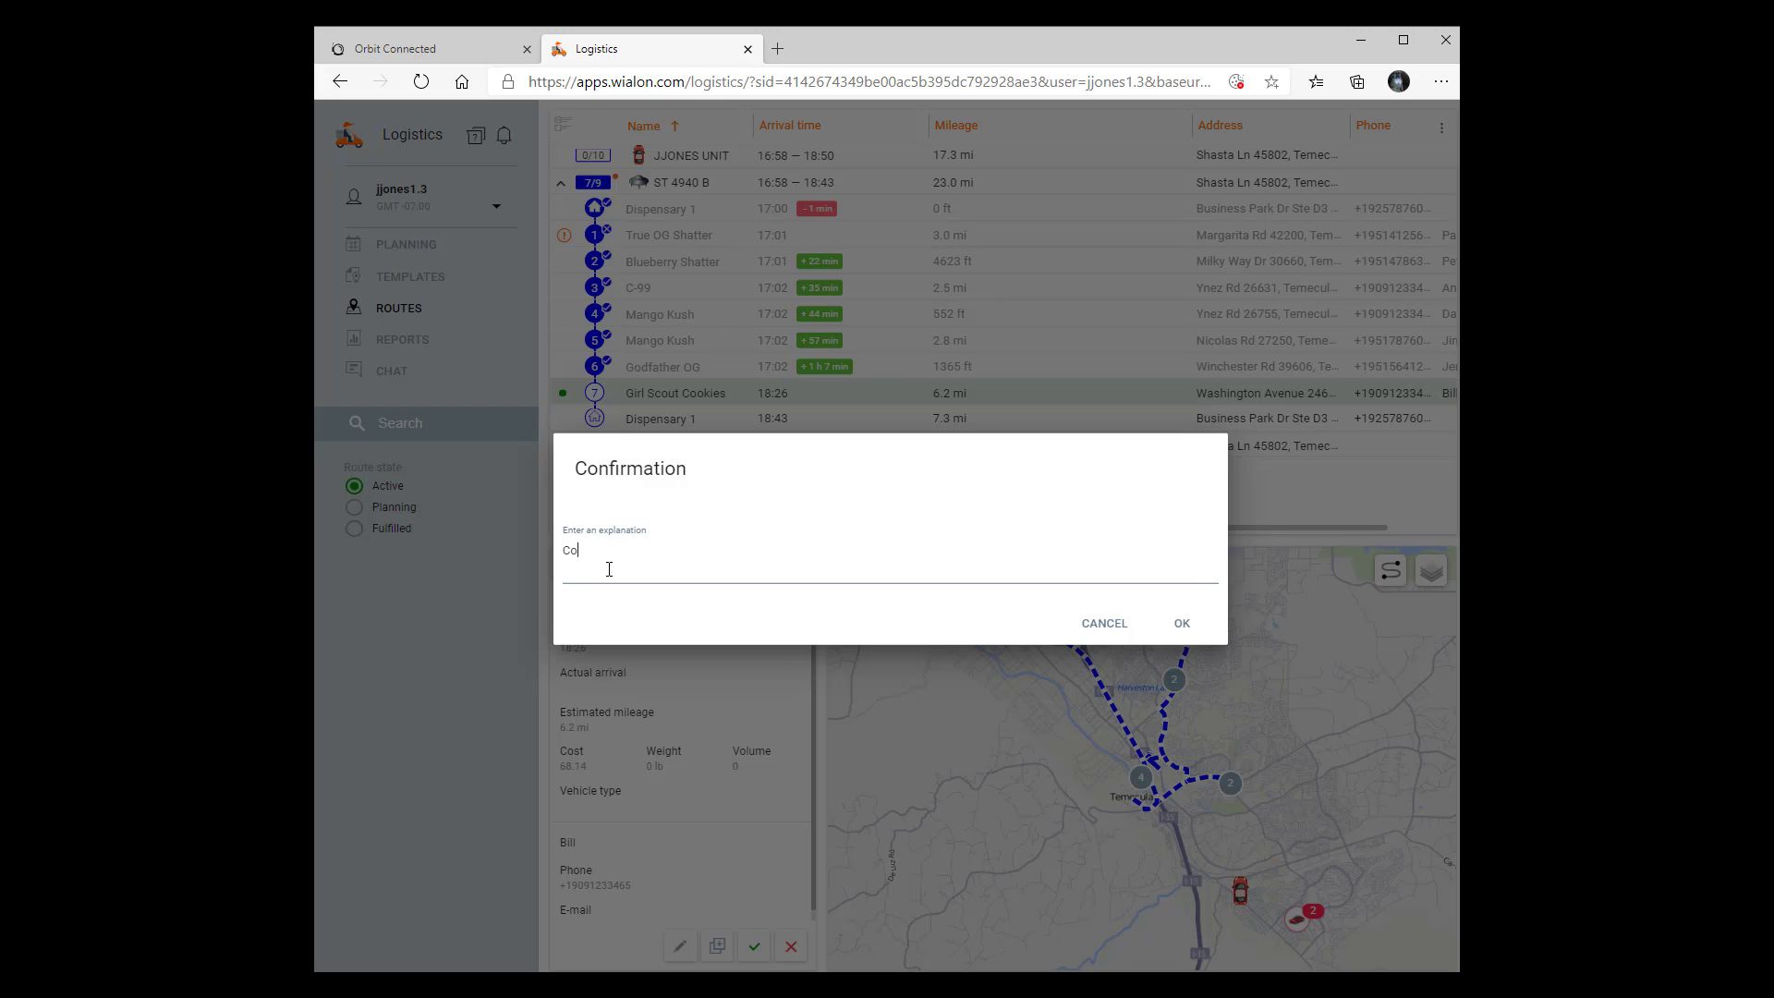
{"action": "type", "text": "Confirmed"}
{"action": "left_click", "coordinate": [1180, 623]}
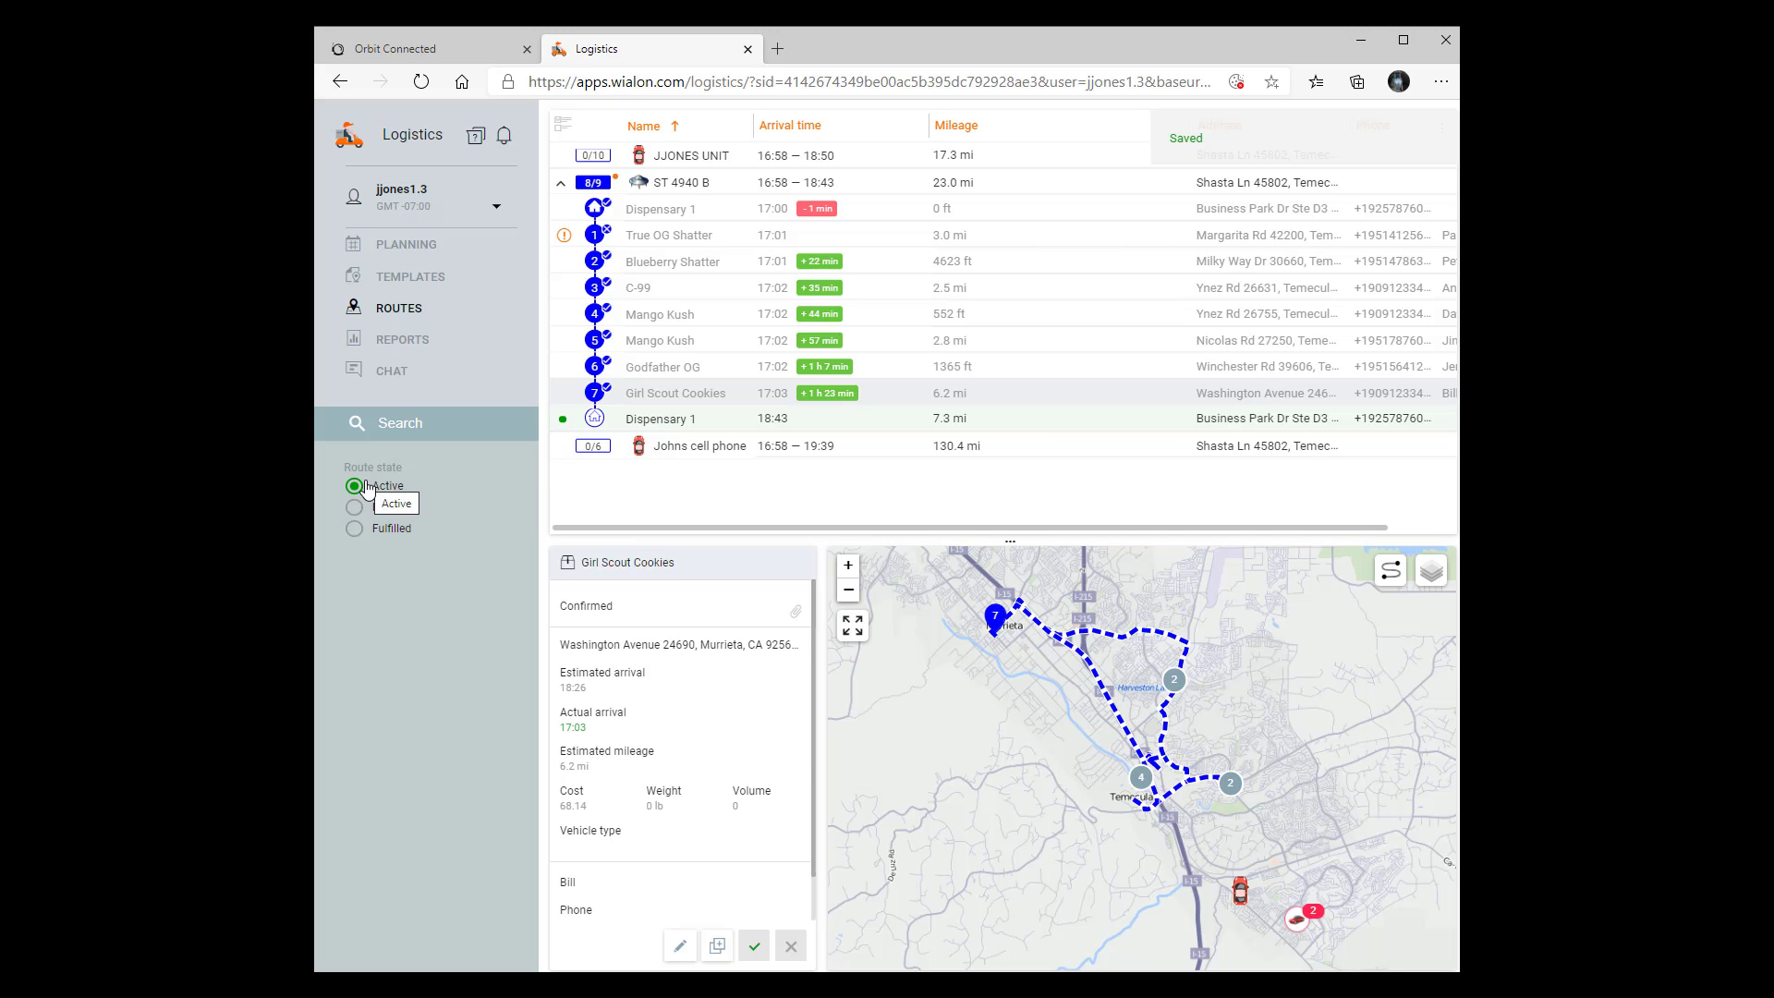
- Confirm the final Dispensary 1 stop of the ST 4940 B route with the explanation "Returned to dispensary"
{"action": "left_click", "coordinate": [607, 421]}
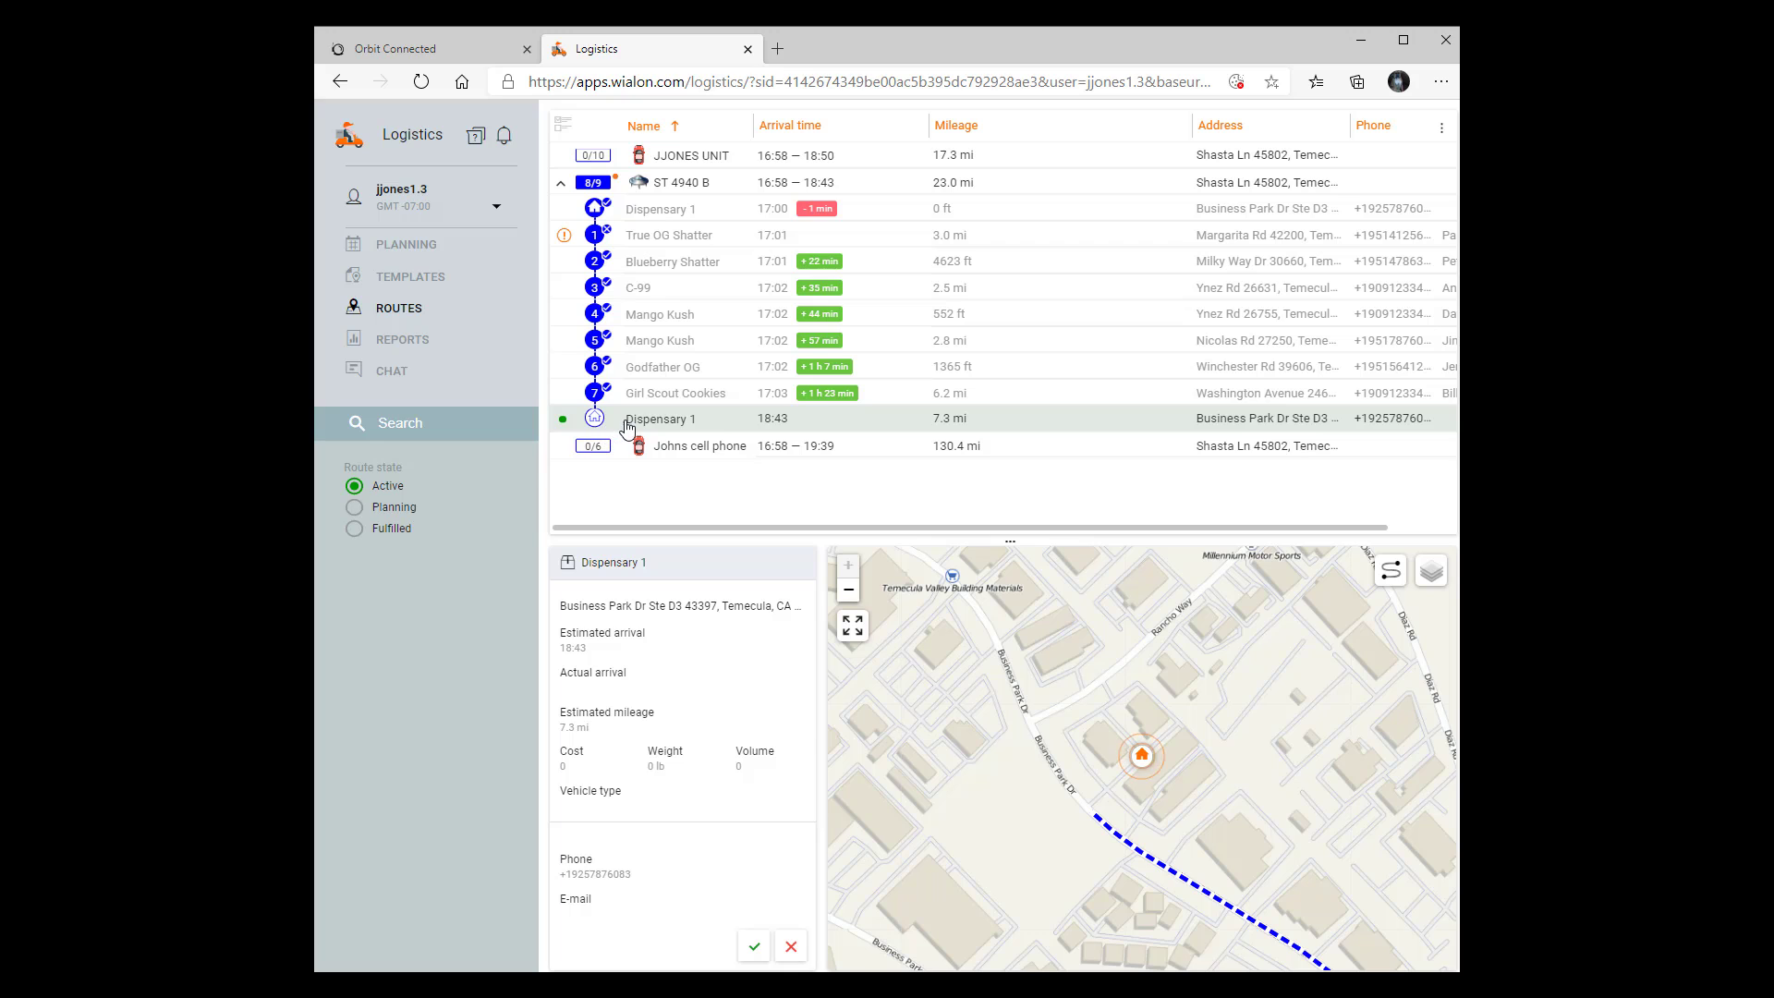
{"action": "left_click", "coordinate": [753, 947]}
{"action": "left_click", "coordinate": [610, 567]}
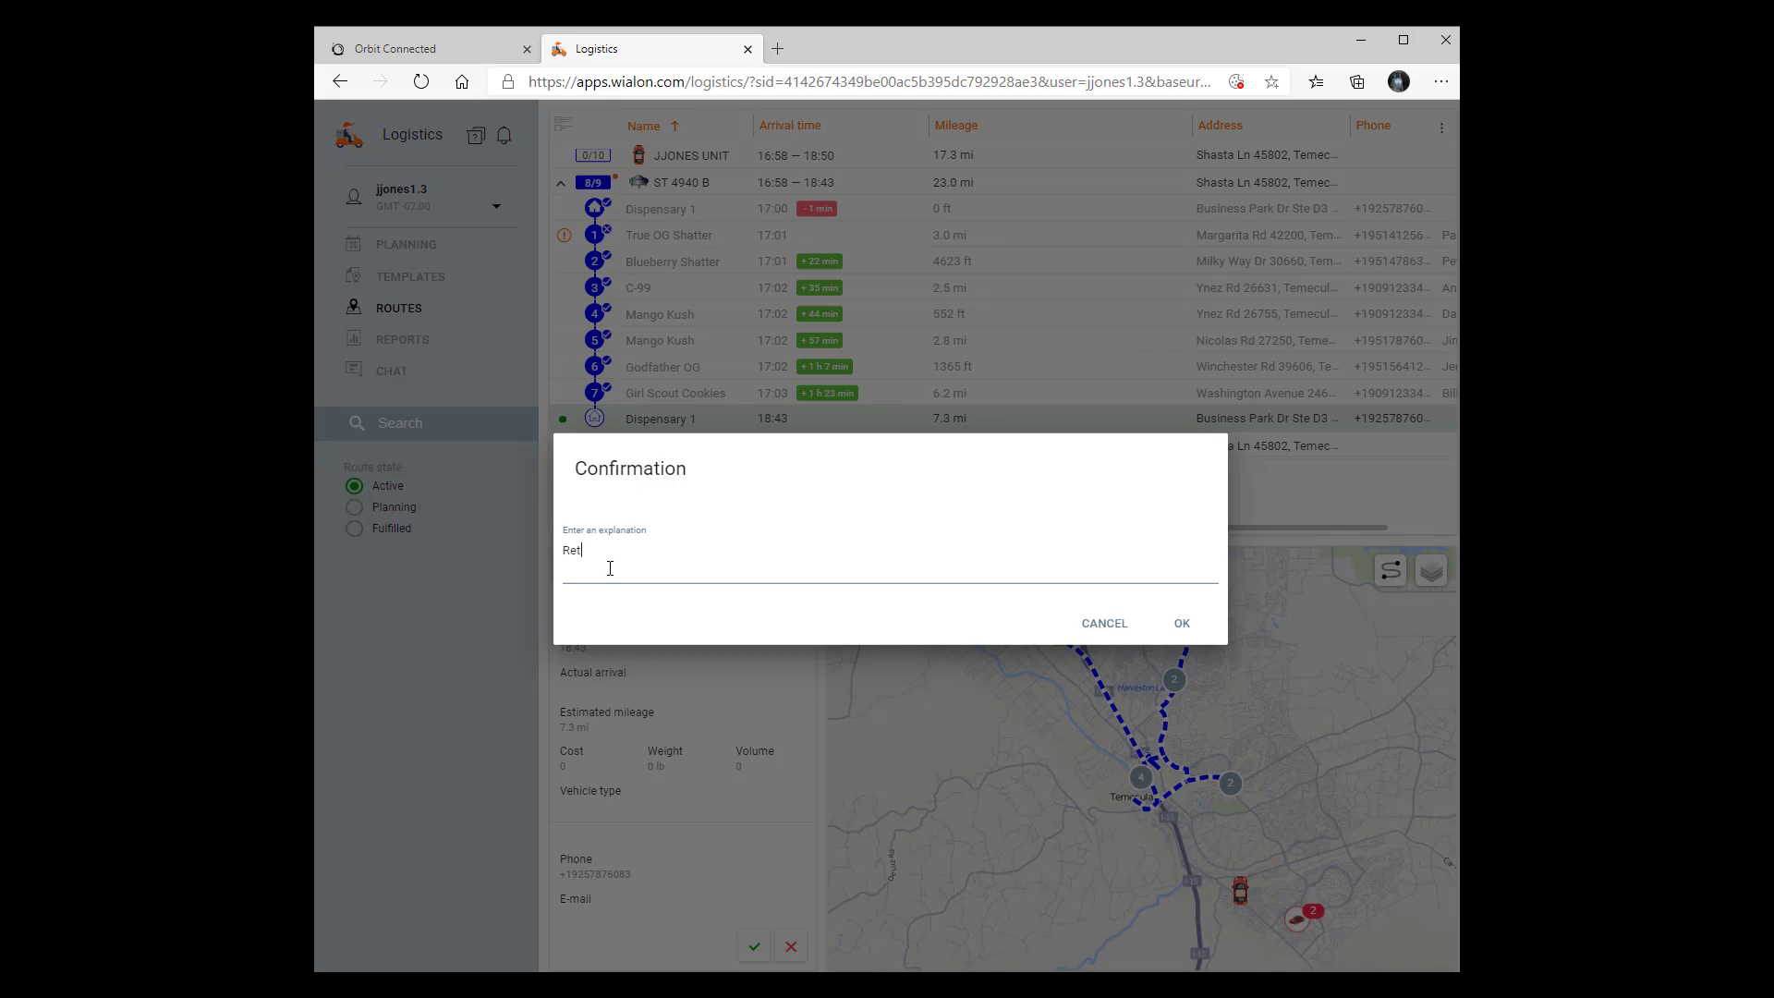
{"action": "type", "text": "Returned to dispensary"}
{"action": "left_click", "coordinate": [1183, 624]}
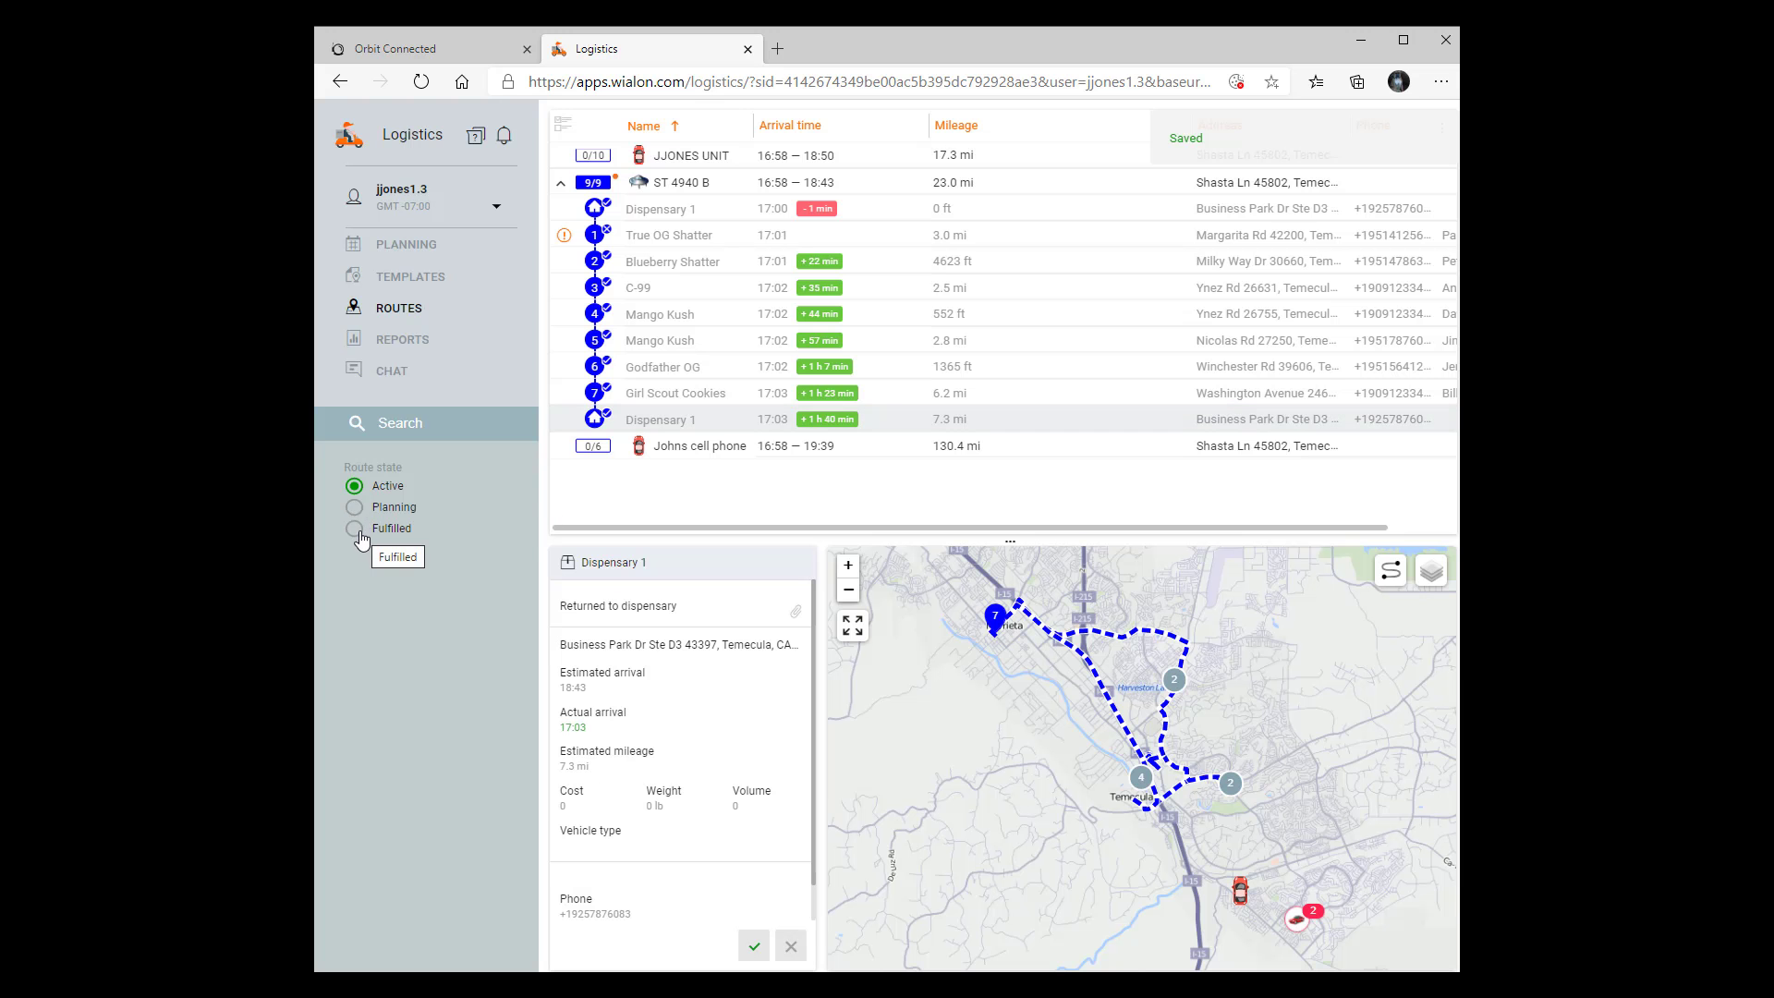
- List the fulfilled routes, review their stops, and hide the cell phone unit's route from the map
{"action": "left_click", "coordinate": [354, 529]}
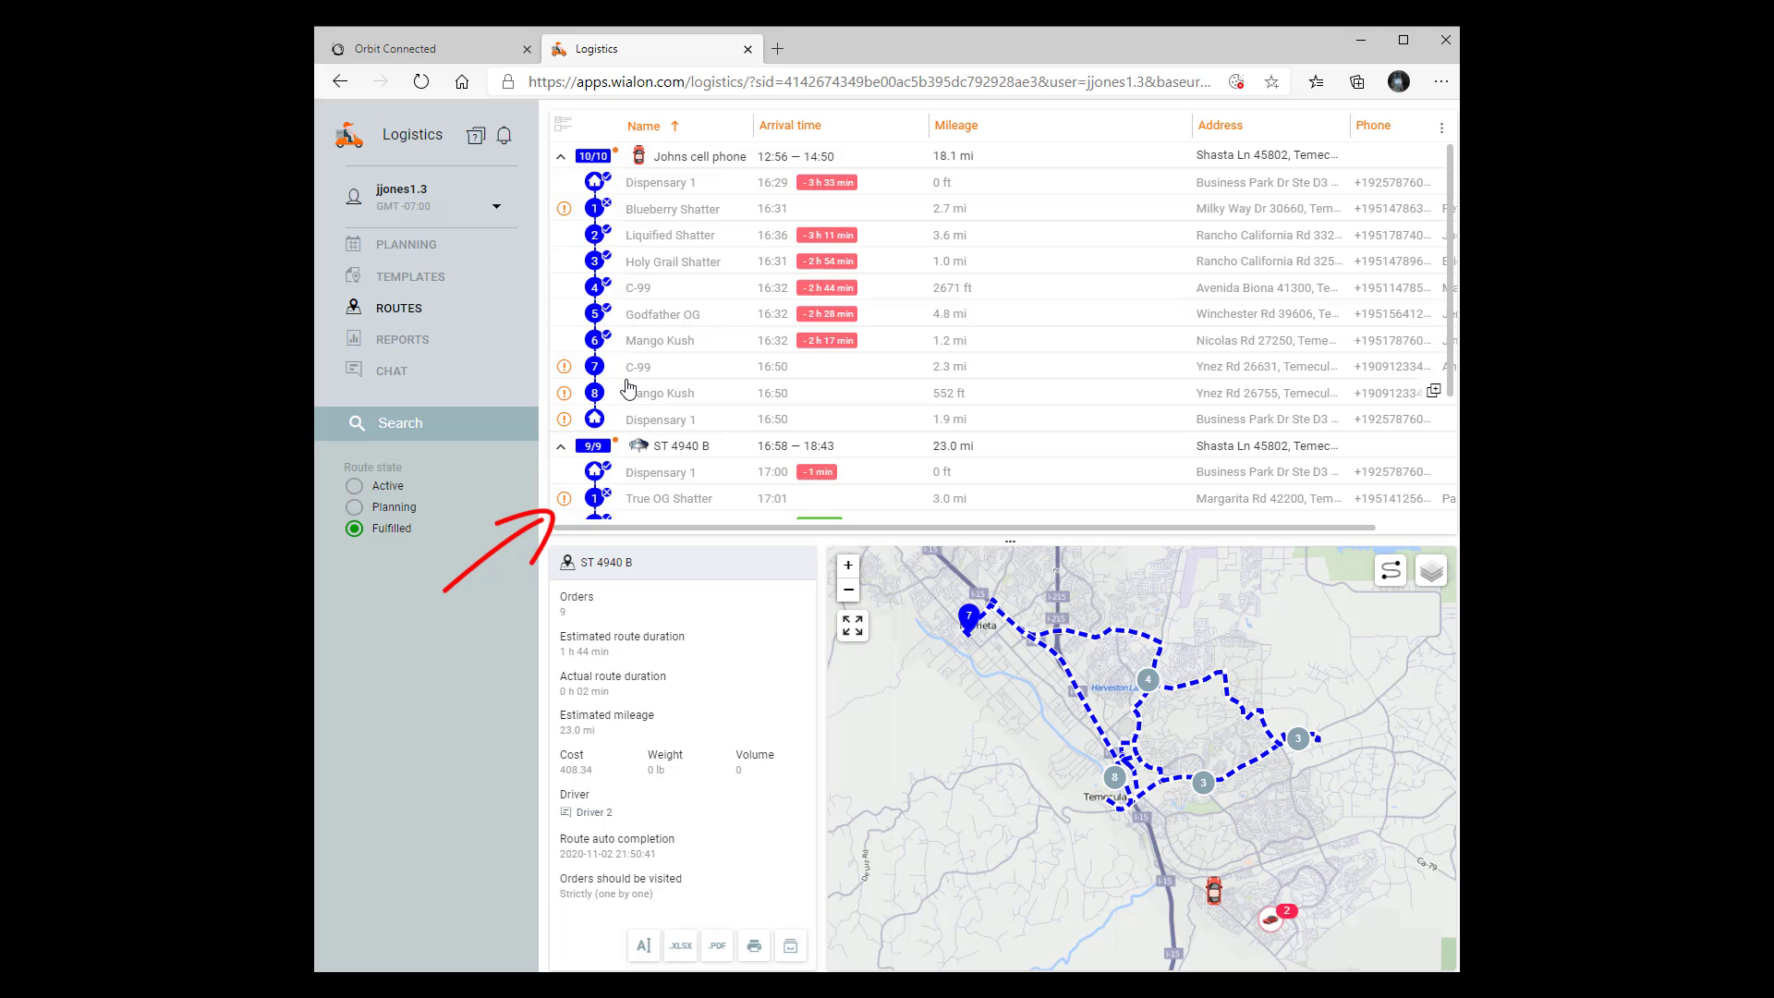
{"action": "scroll", "coordinate": [627, 390], "scroll_direction": "down", "scroll_amount": 2}
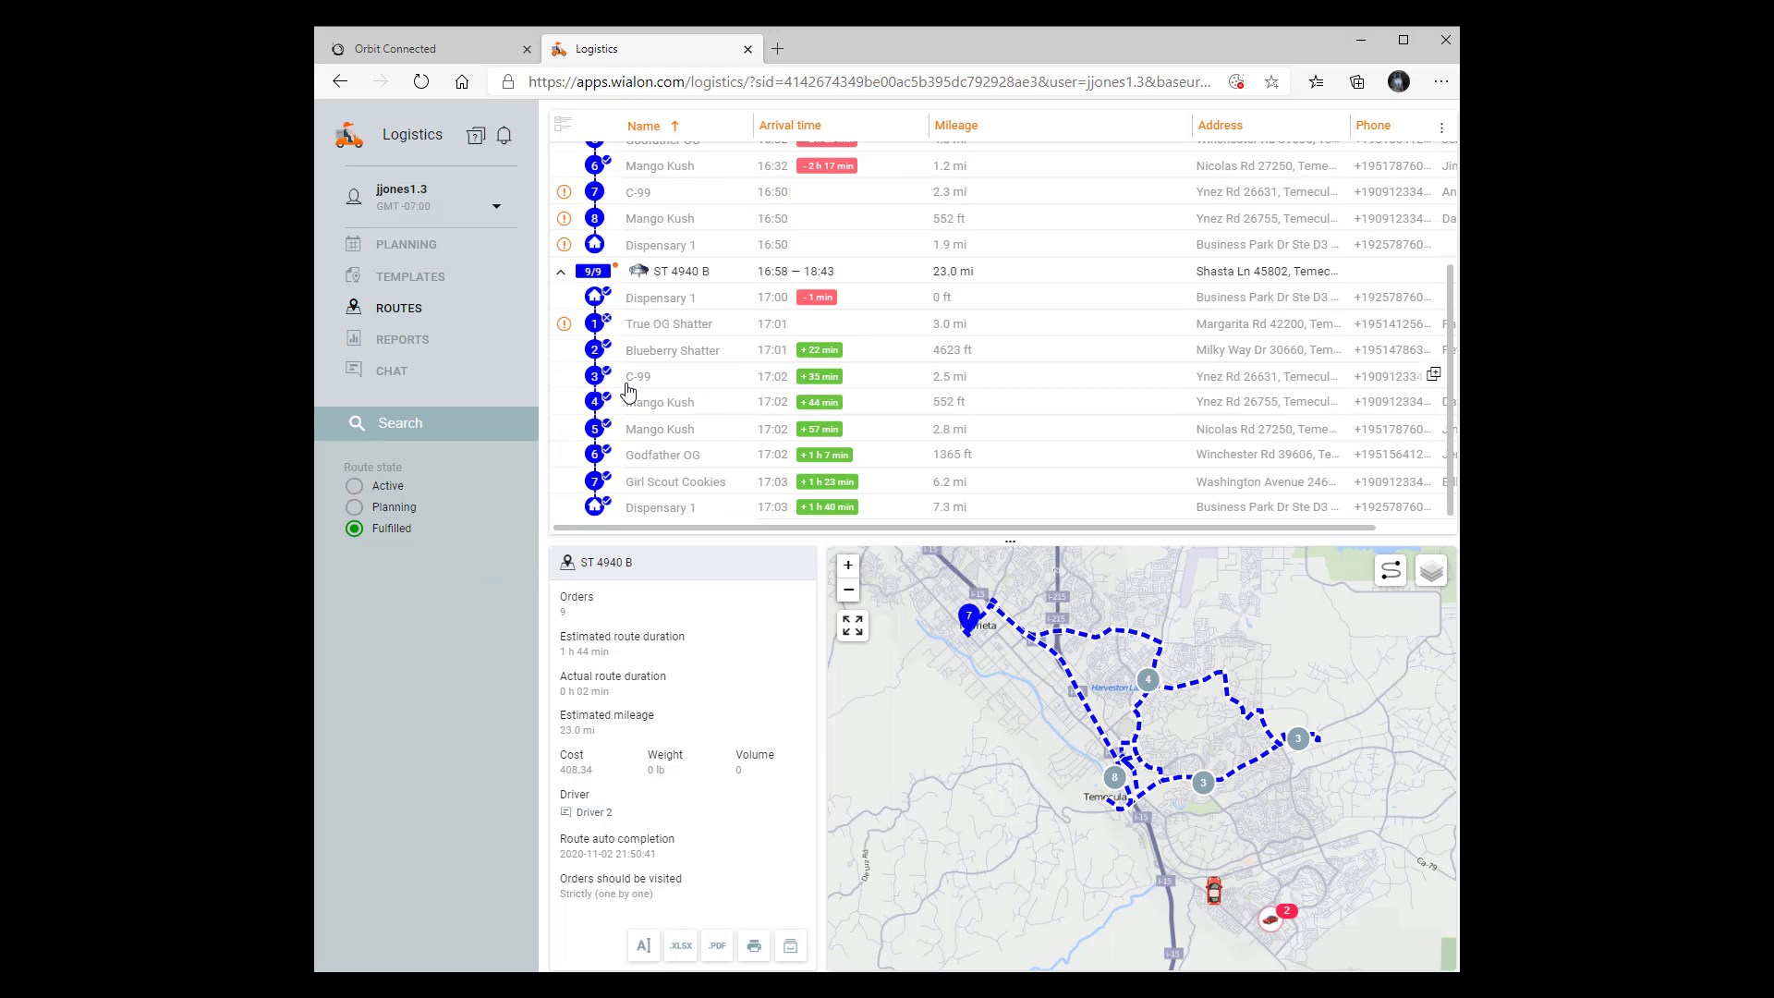
{"action": "scroll", "coordinate": [628, 395], "scroll_direction": "up", "scroll_amount": 2}
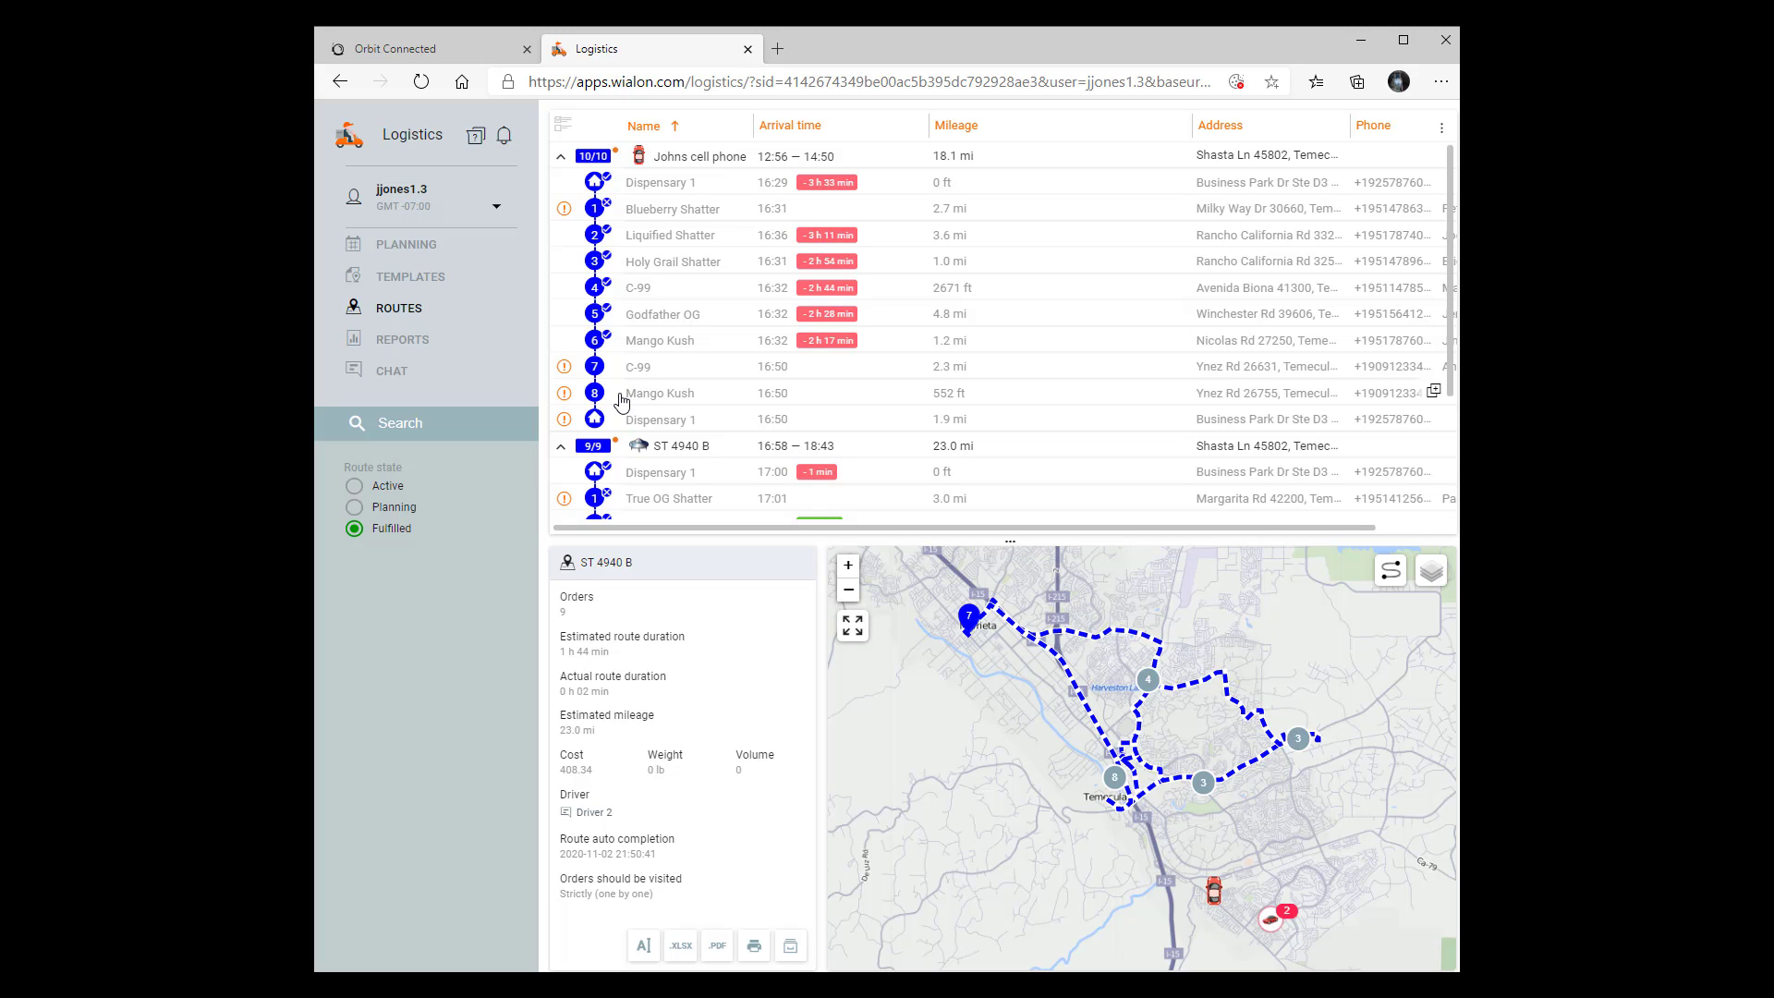
{"action": "scroll", "coordinate": [619, 404], "scroll_direction": "down", "scroll_amount": 2}
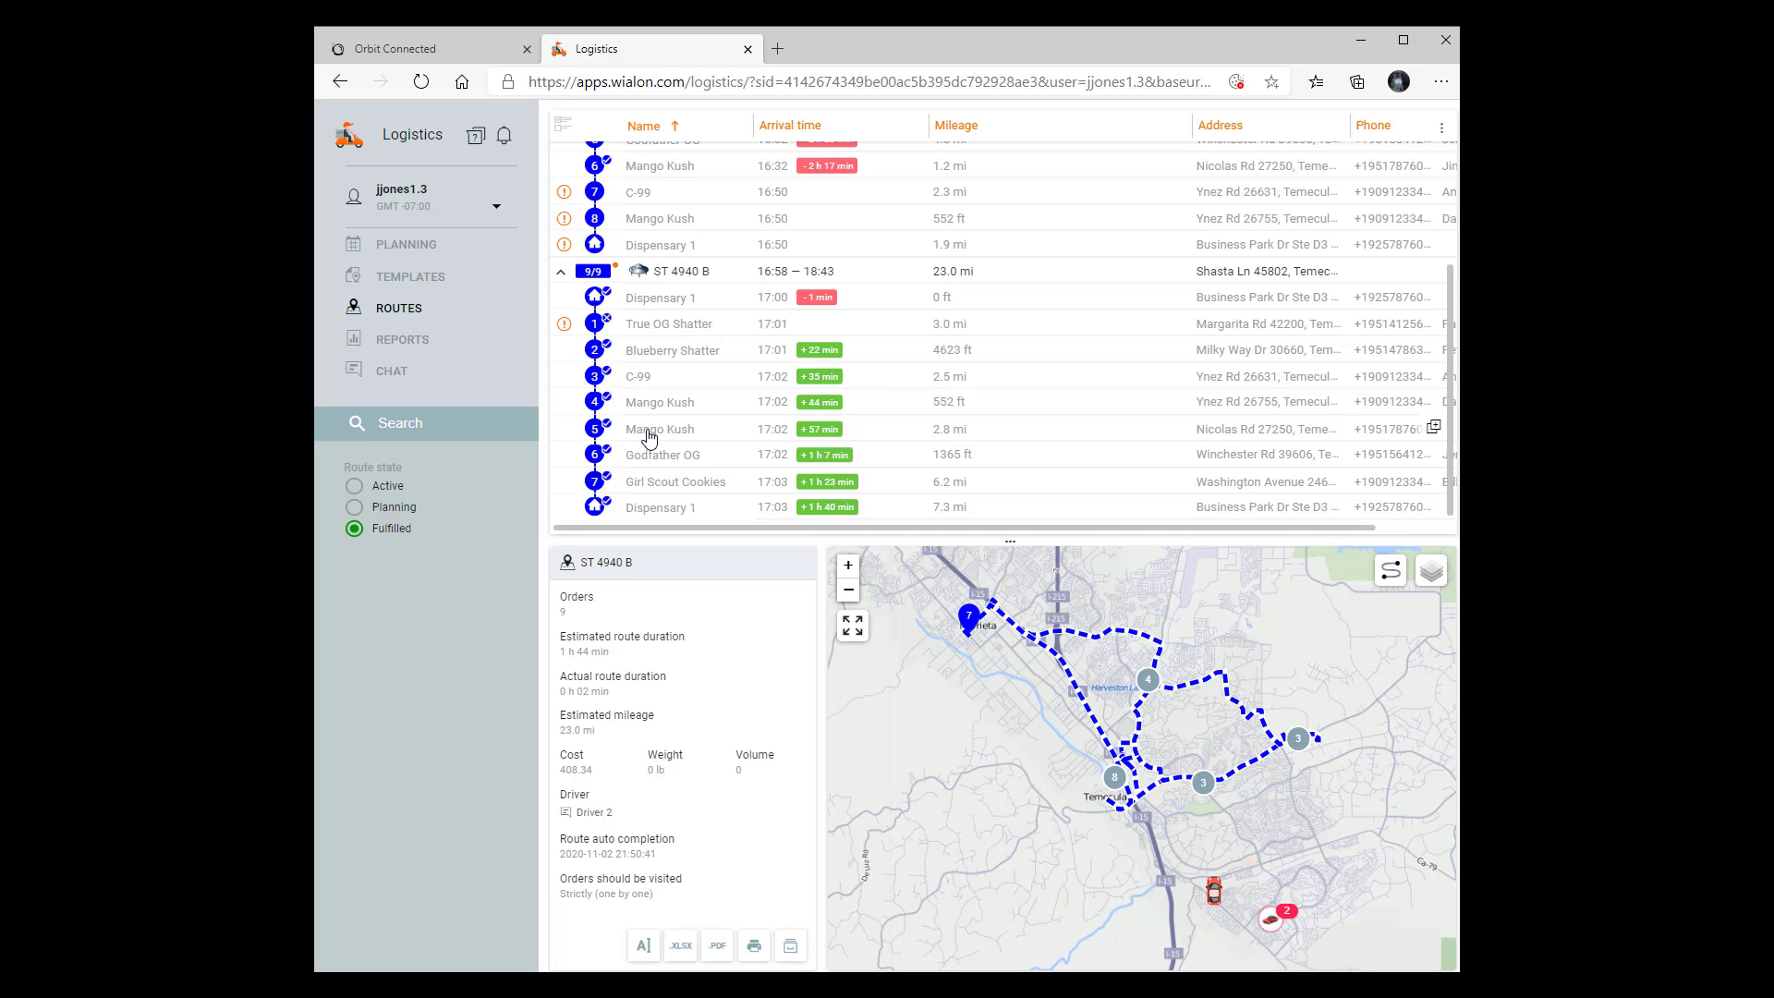
{"action": "scroll", "coordinate": [631, 379], "scroll_direction": "up", "scroll_amount": 2}
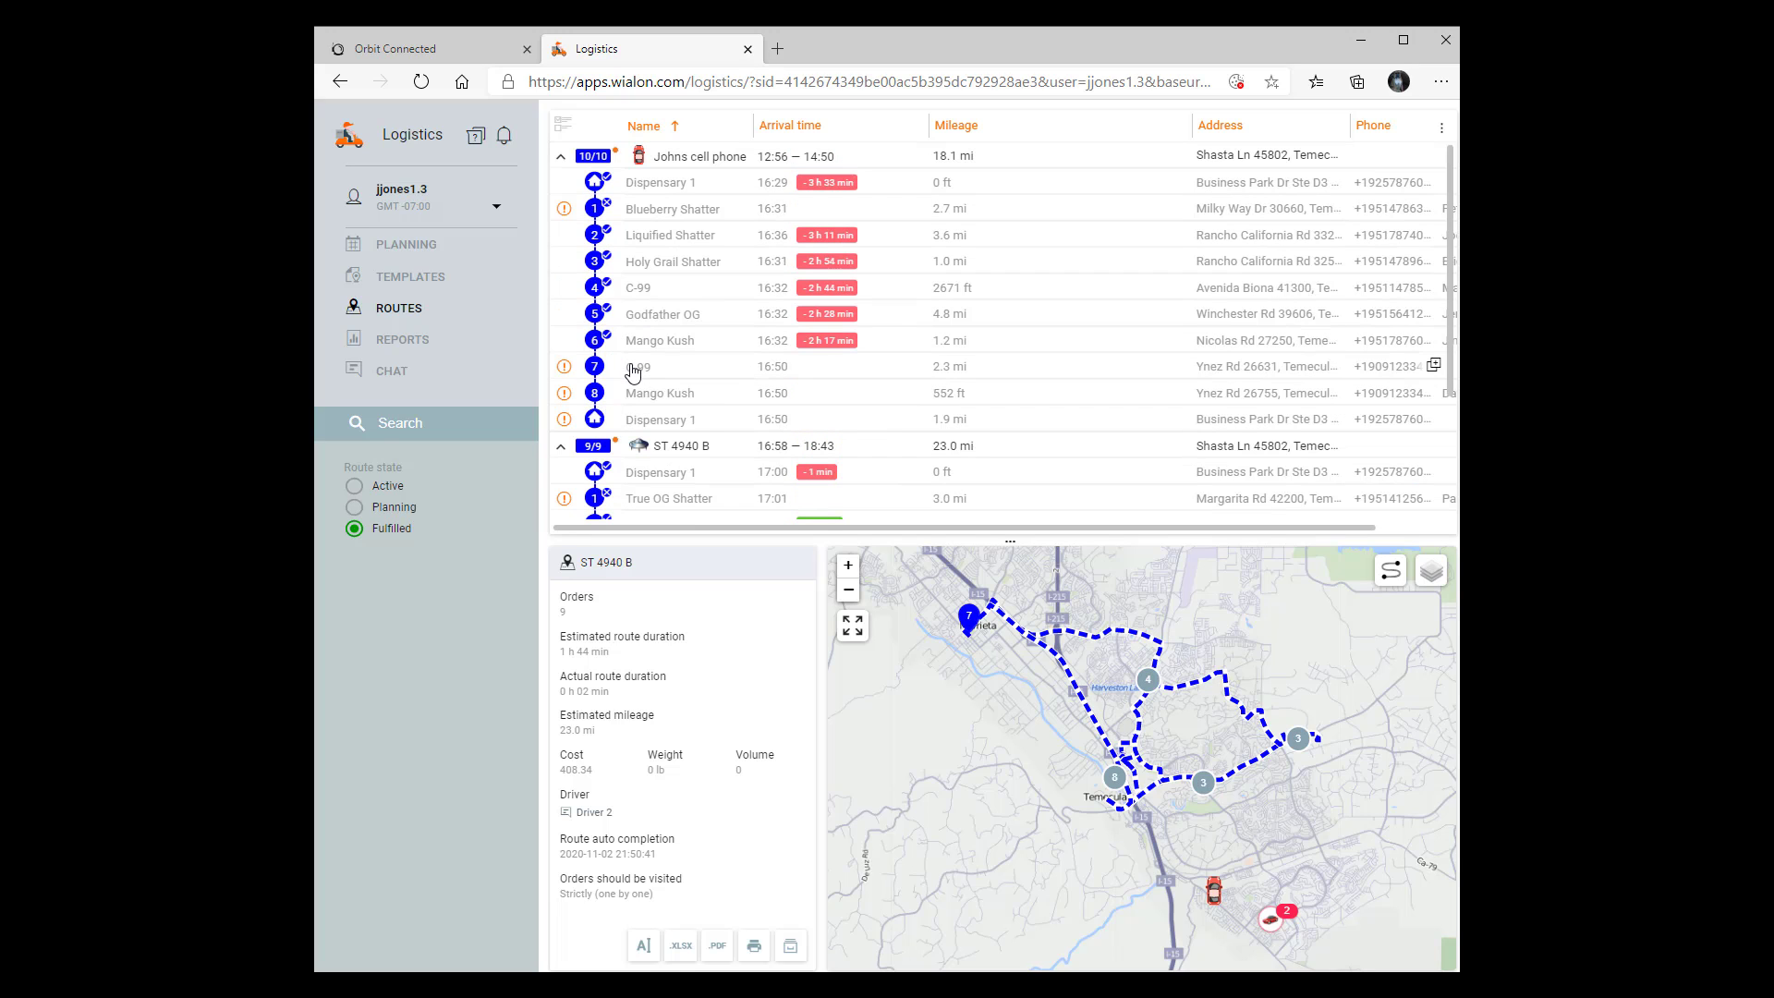
{"action": "left_click", "coordinate": [593, 156]}
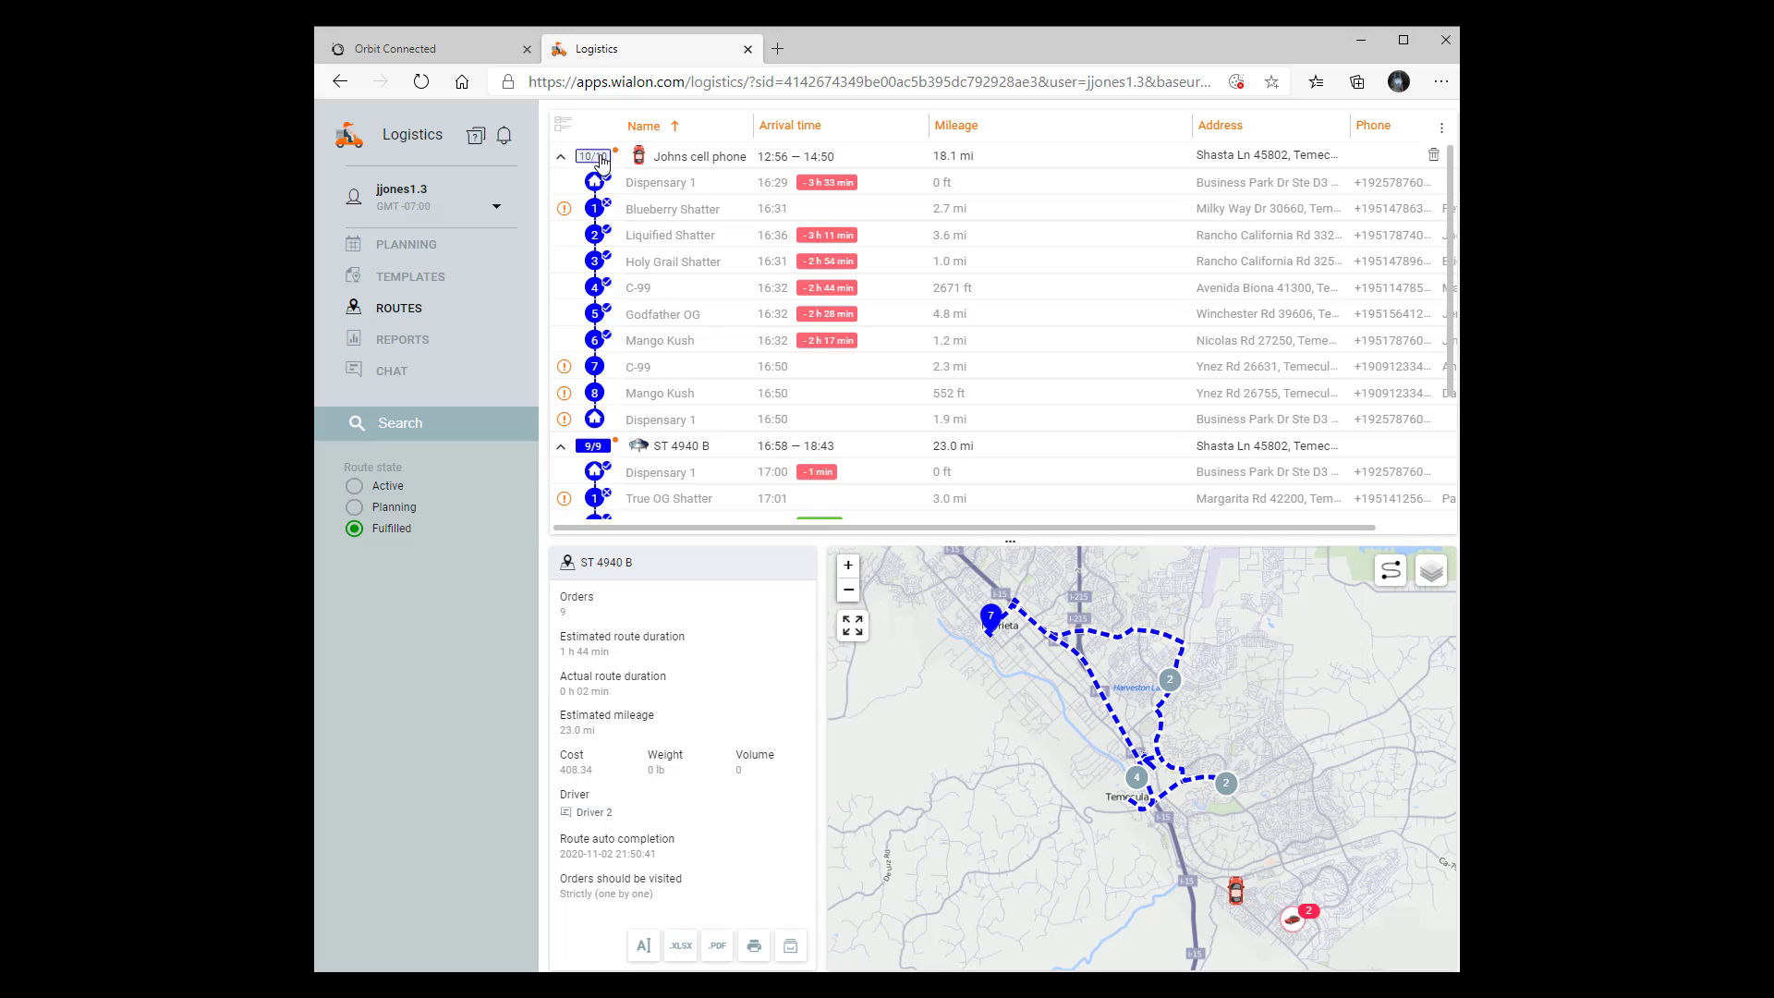
- Open the rejected True OG Shatter order at stop 1 of ST 4940 B and examine its details and the route on the map
{"action": "scroll", "coordinate": [661, 285], "scroll_direction": "down", "scroll_amount": 2}
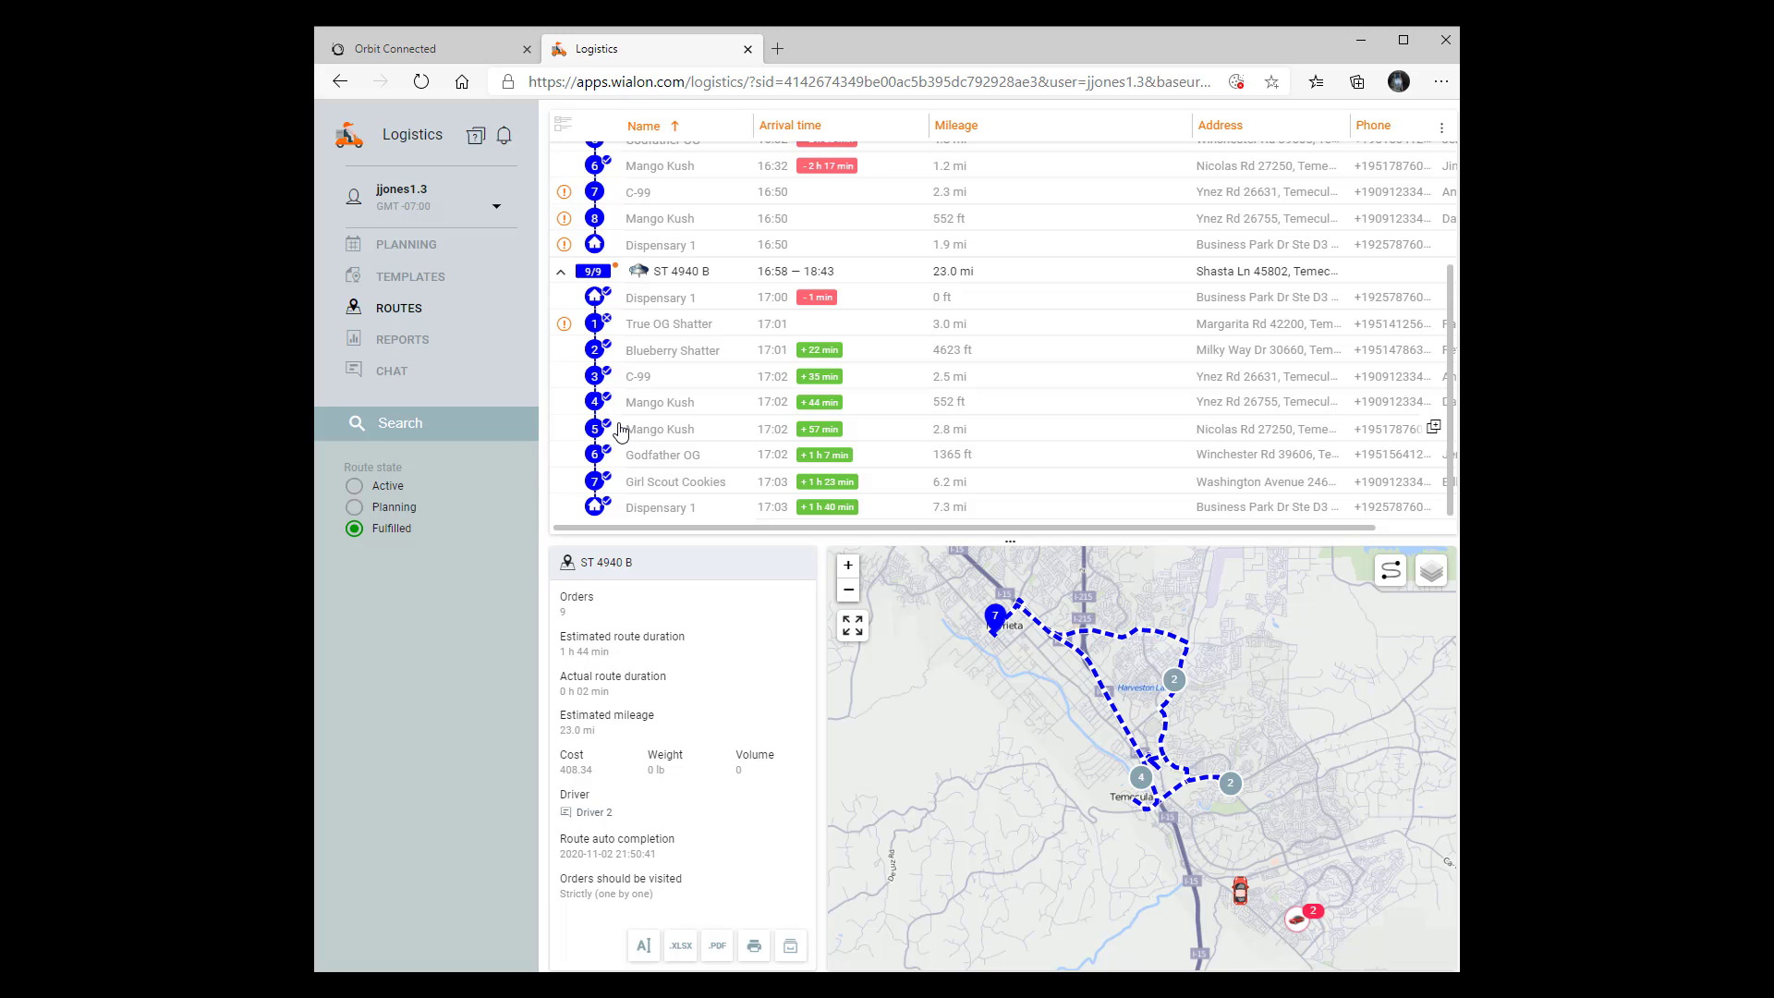
{"action": "left_click", "coordinate": [569, 327]}
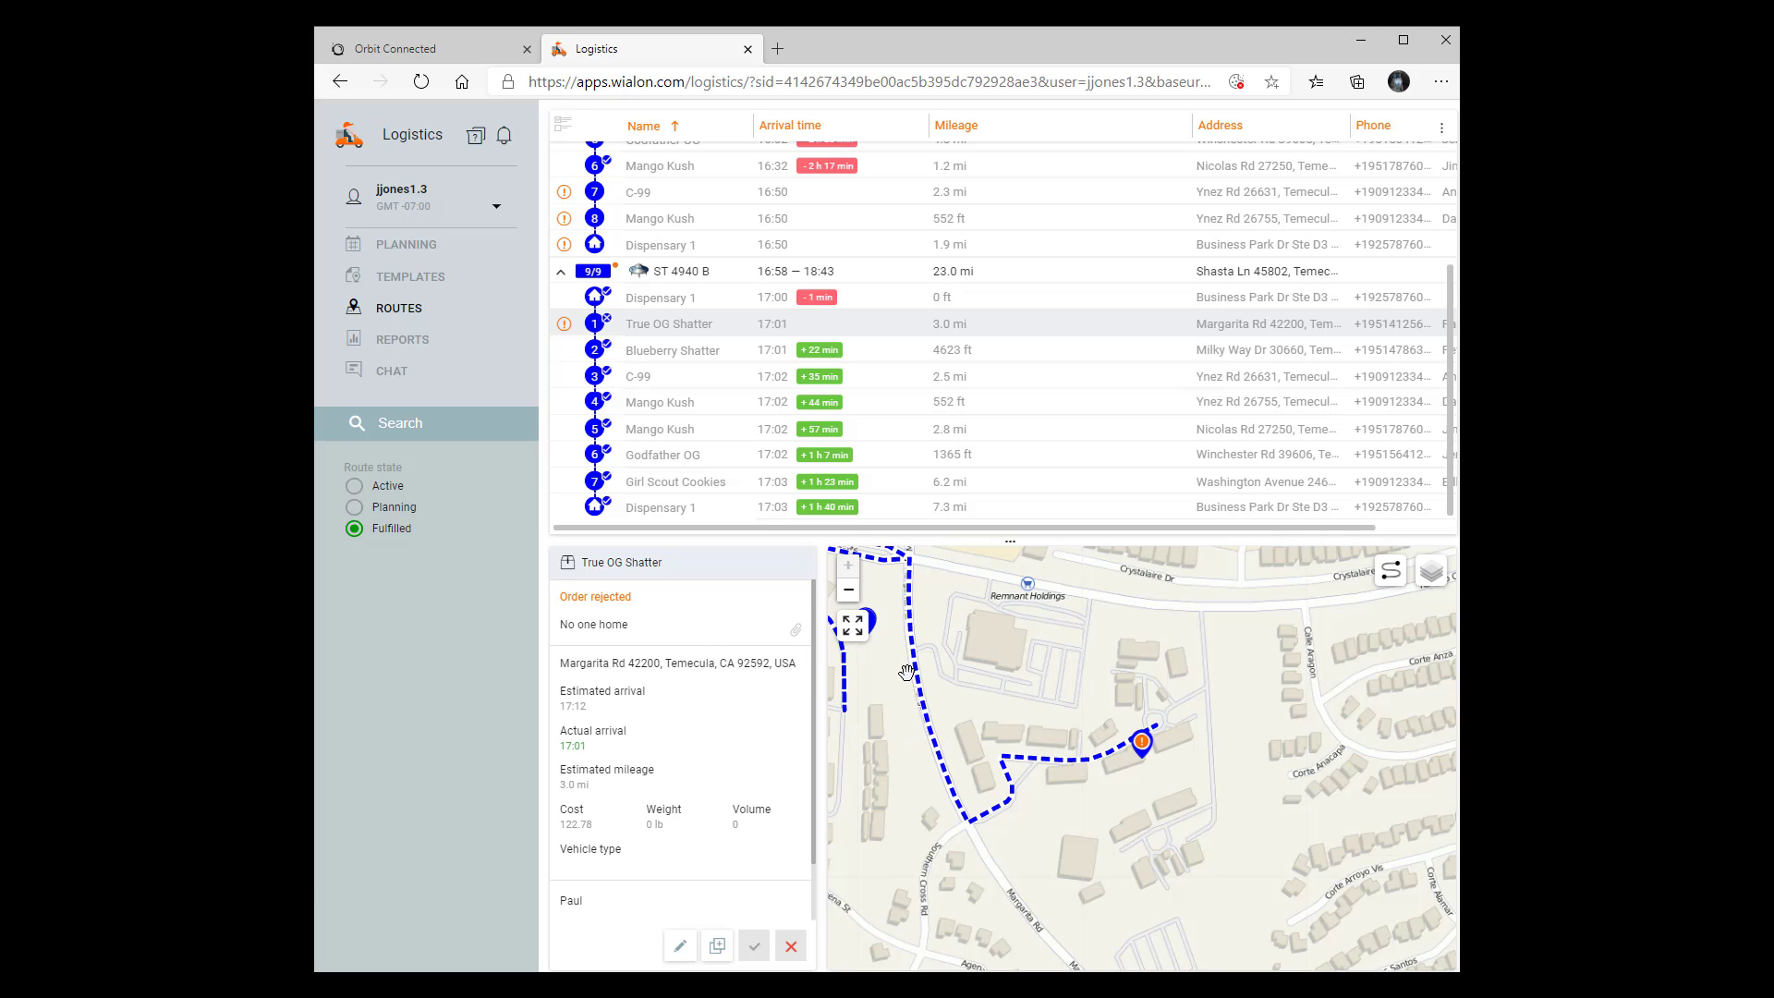
{"action": "scroll", "coordinate": [944, 684], "scroll_direction": "down", "scroll_amount": 2}
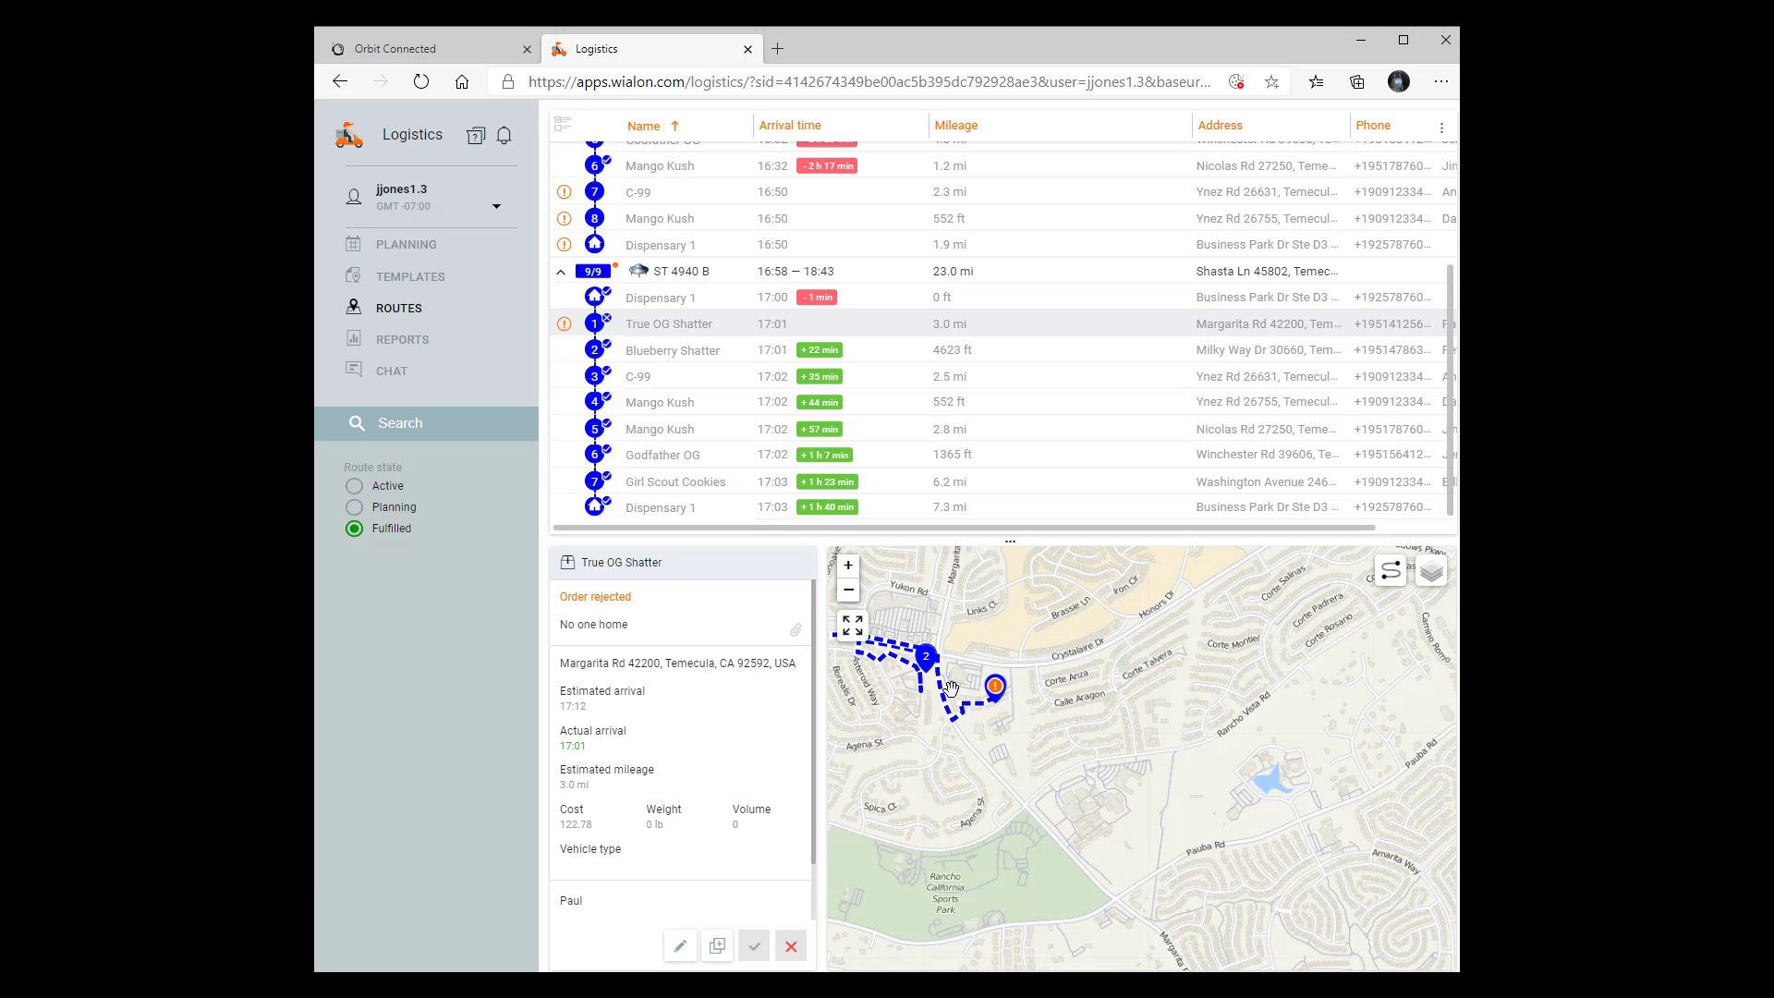
{"action": "scroll", "coordinate": [929, 739], "scroll_direction": "down", "scroll_amount": 2}
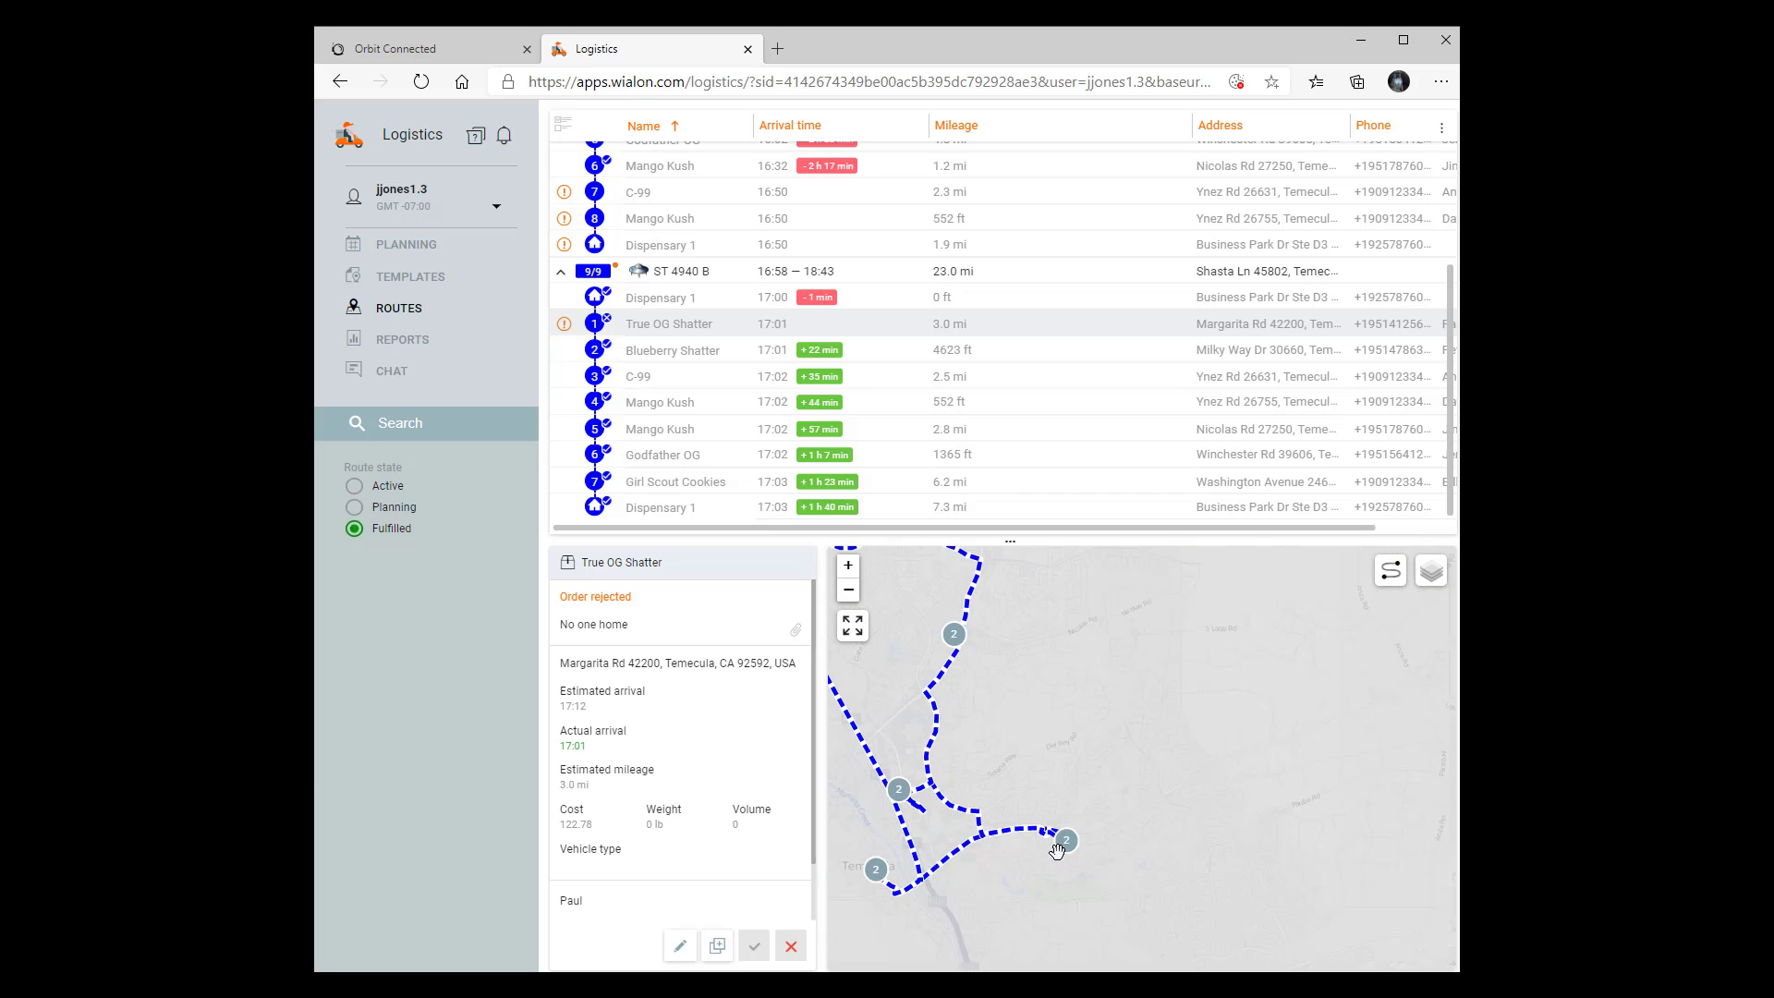
{"action": "left_click_drag", "start_coordinate": [1025, 733], "coordinate": [1220, 854]}
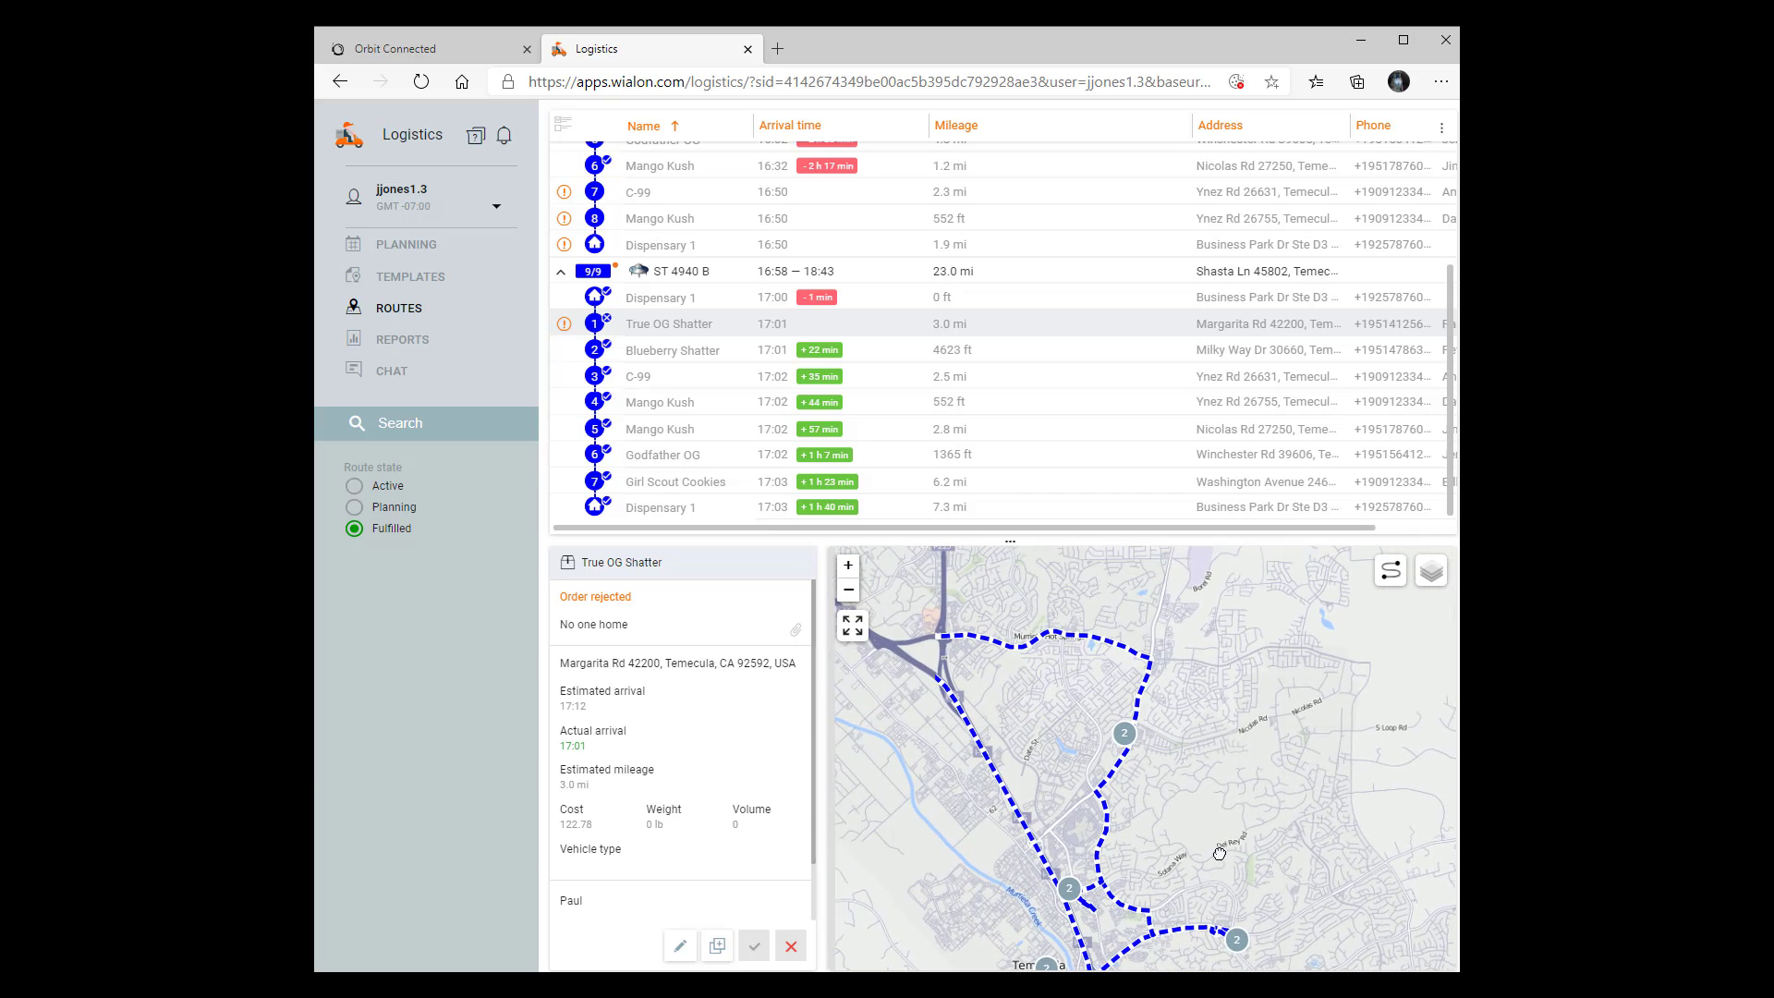
{"action": "scroll", "coordinate": [1219, 853], "scroll_direction": "down", "scroll_amount": 2}
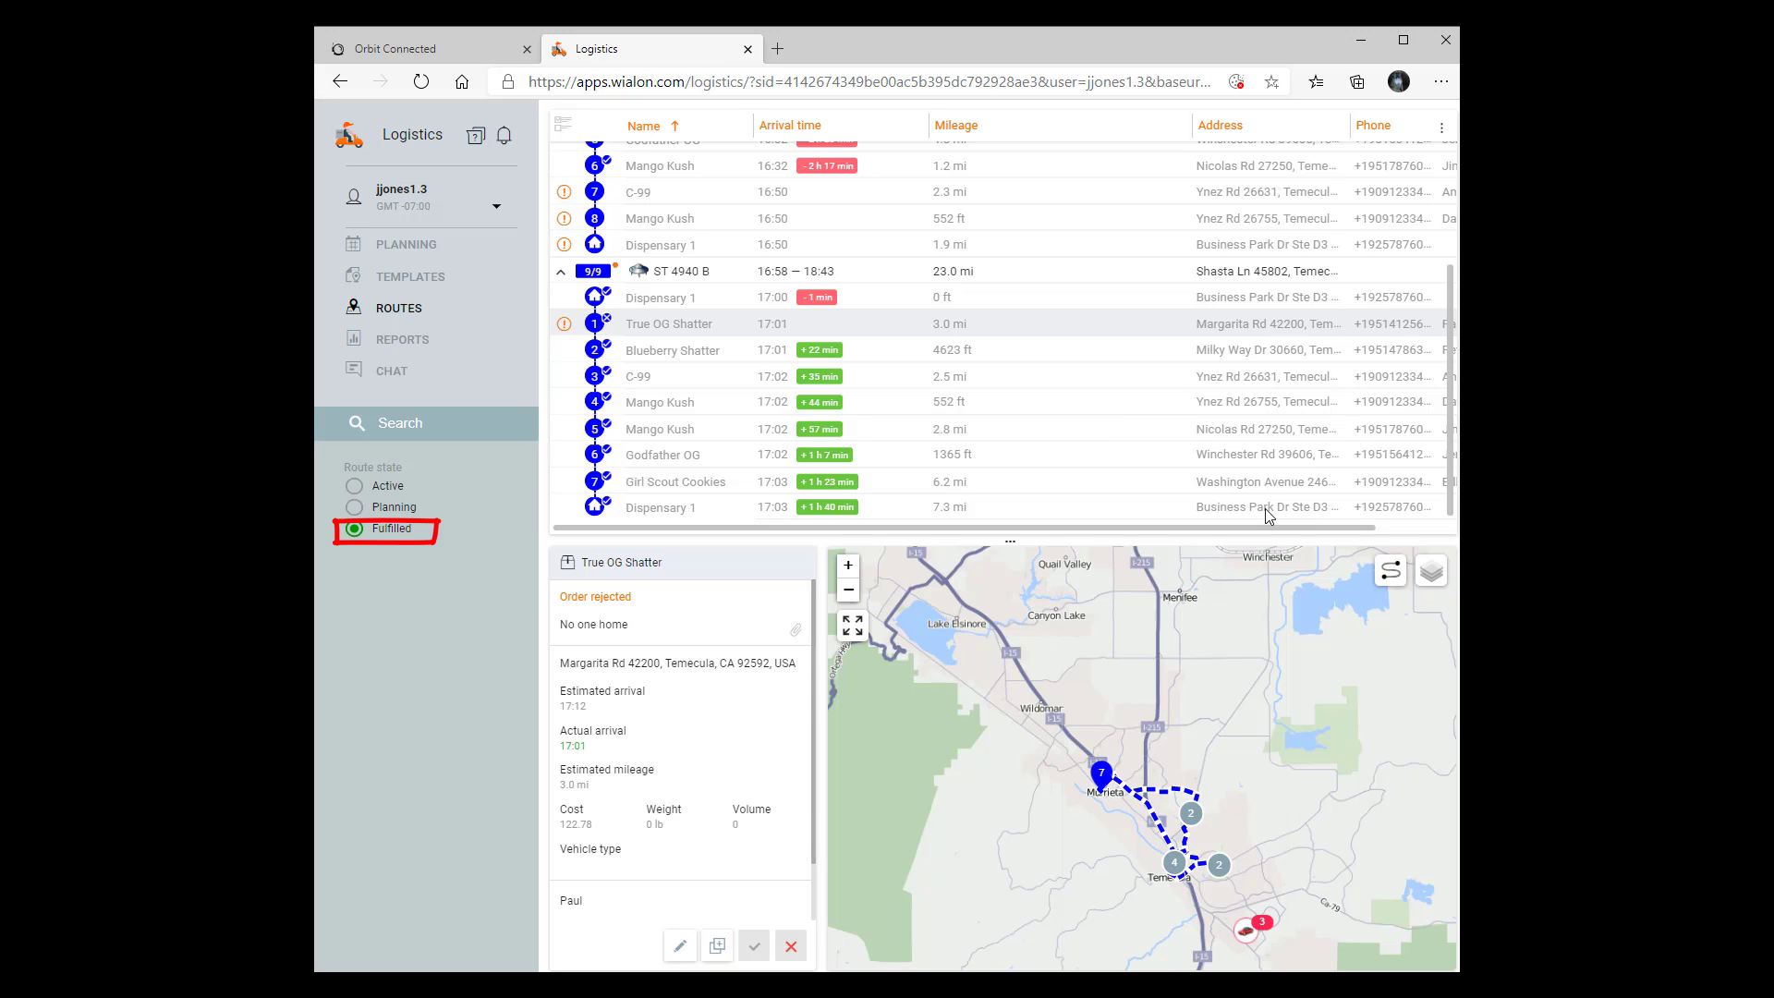
{"action": "scroll", "coordinate": [1161, 431], "scroll_direction": "up", "scroll_amount": 3}
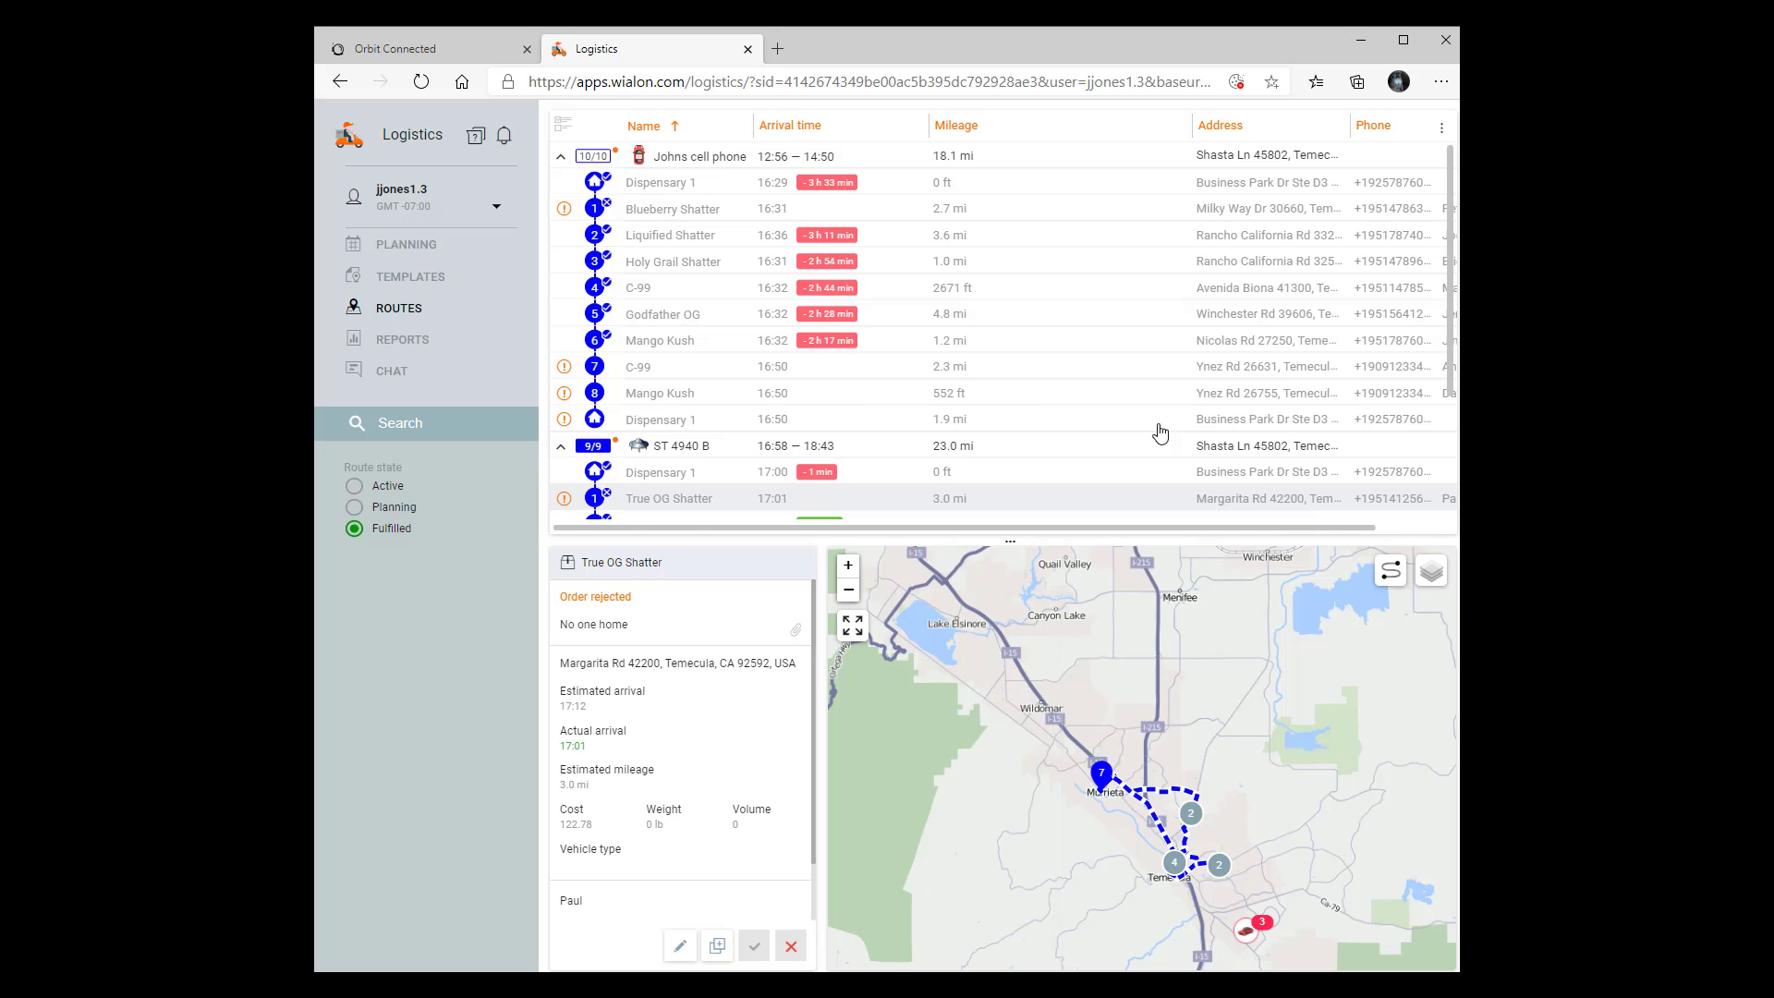
{"action": "scroll", "coordinate": [1160, 432], "scroll_direction": "down", "scroll_amount": 2}
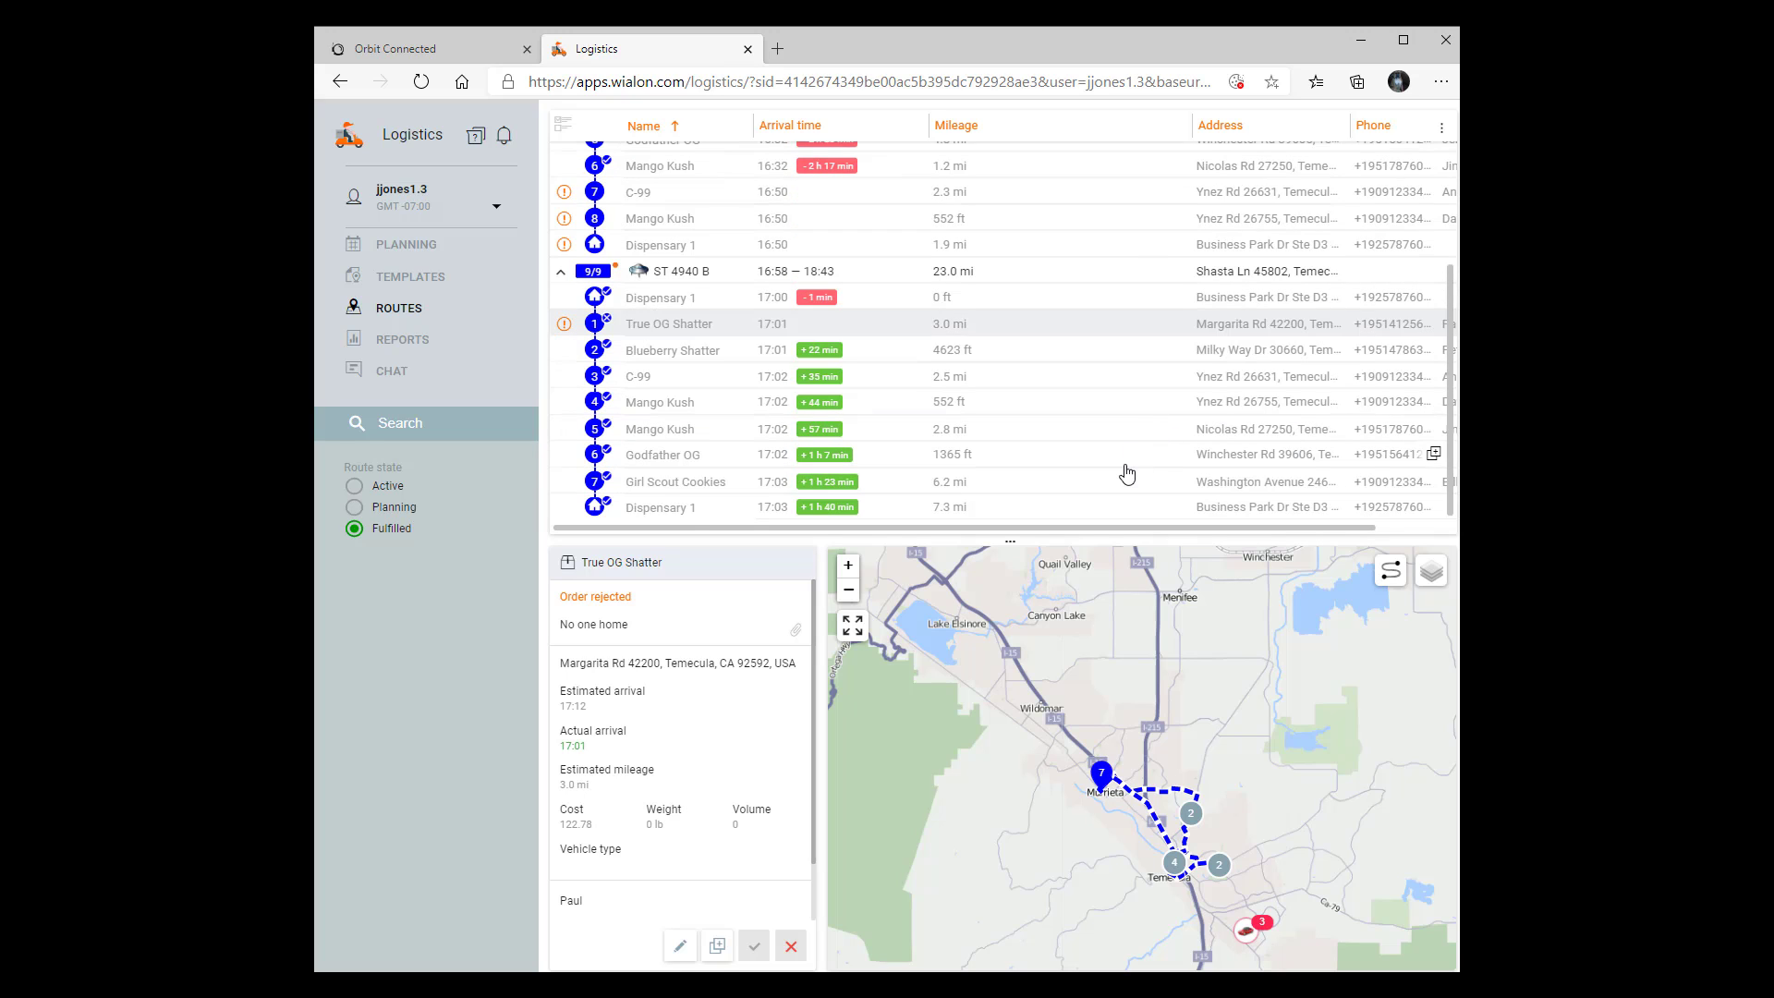